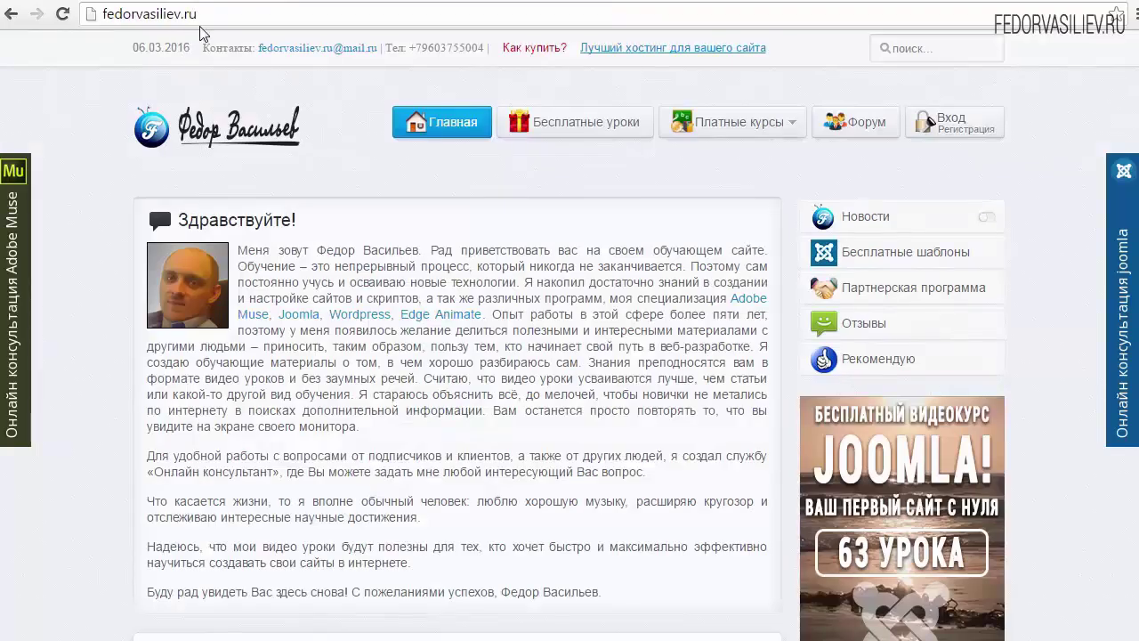
Select and deselect the demomagazin site address in Chrome's address bar several times
drag(197, 14, 101, 15)
click(136, 14)
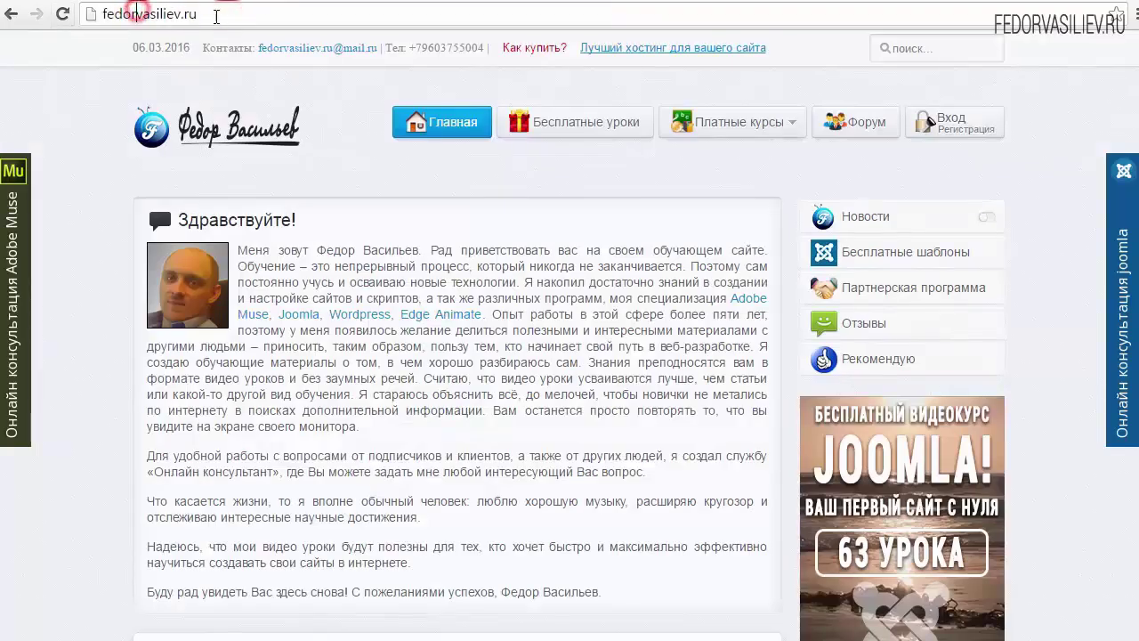
drag(217, 14, 101, 14)
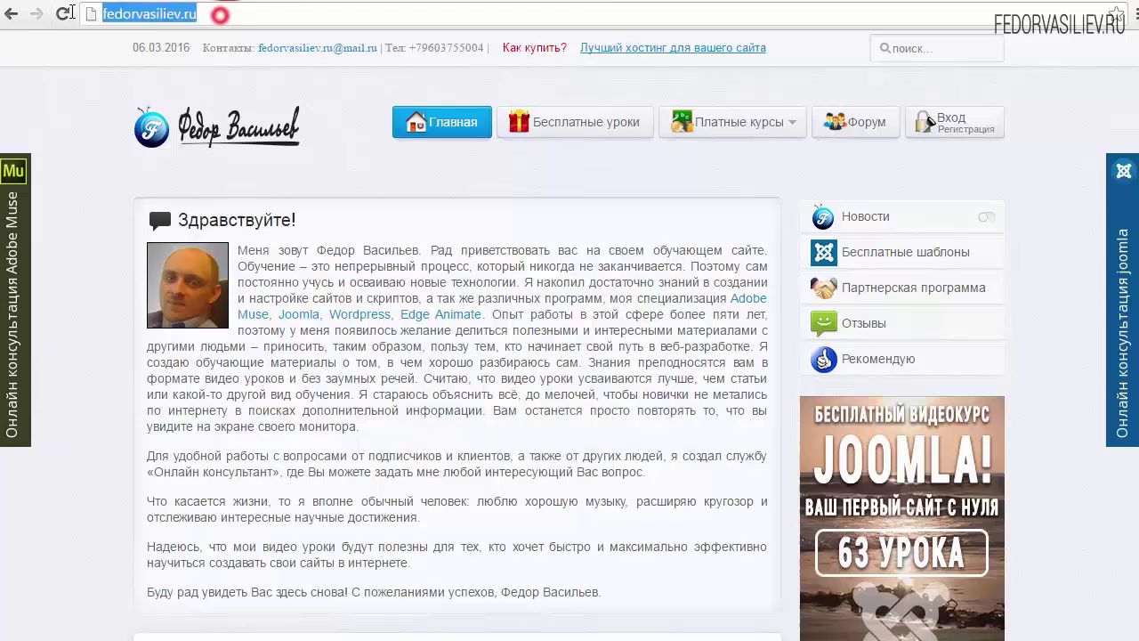
click(140, 14)
drag(225, 15, 84, 16)
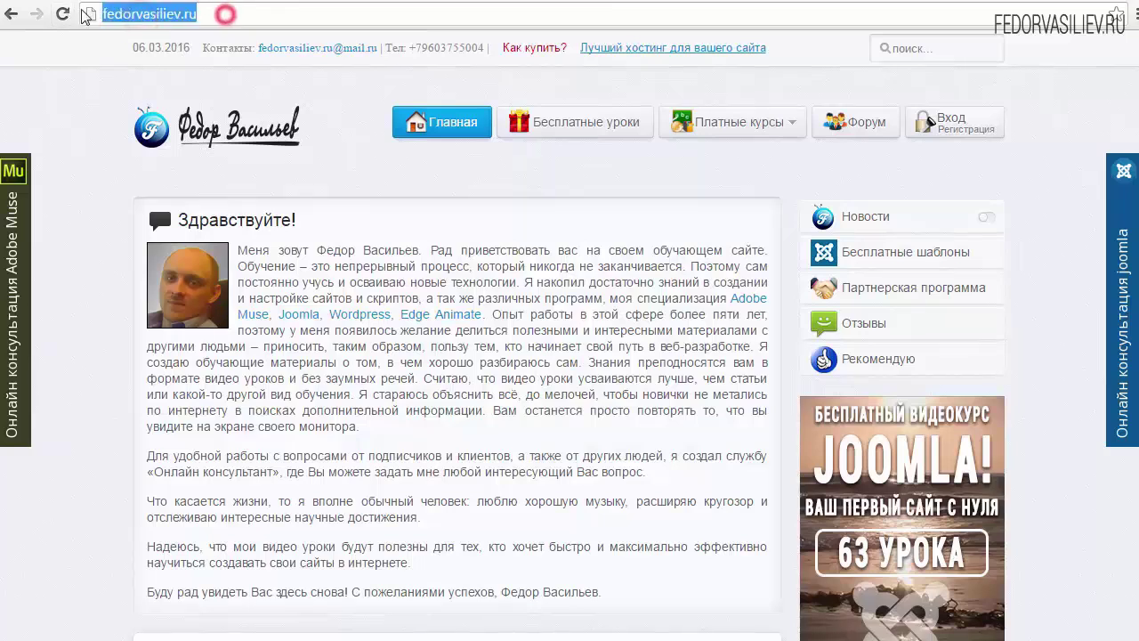
click(151, 14)
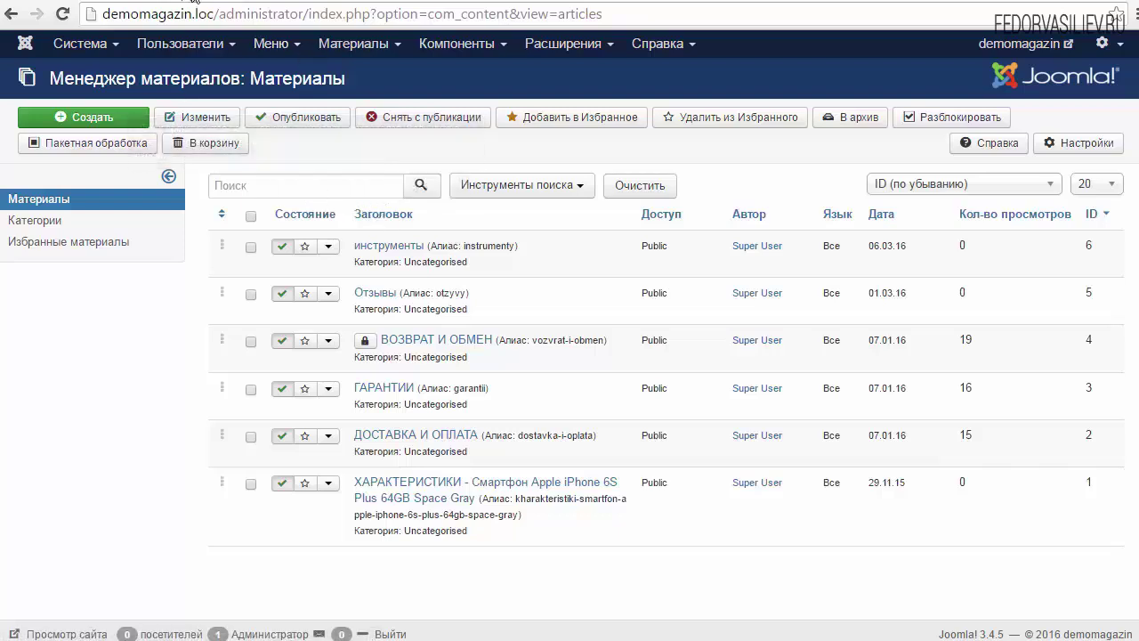
Start a new article from the Joomla article manager
click(153, 13)
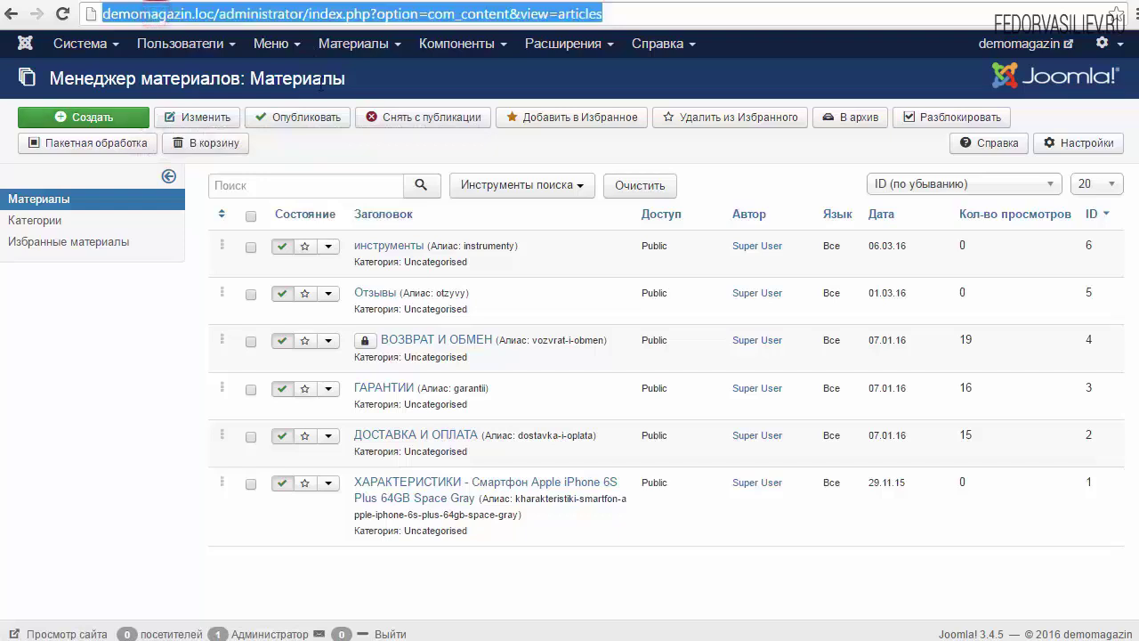
click(328, 79)
mouse_move(354, 45)
mouse_move(368, 78)
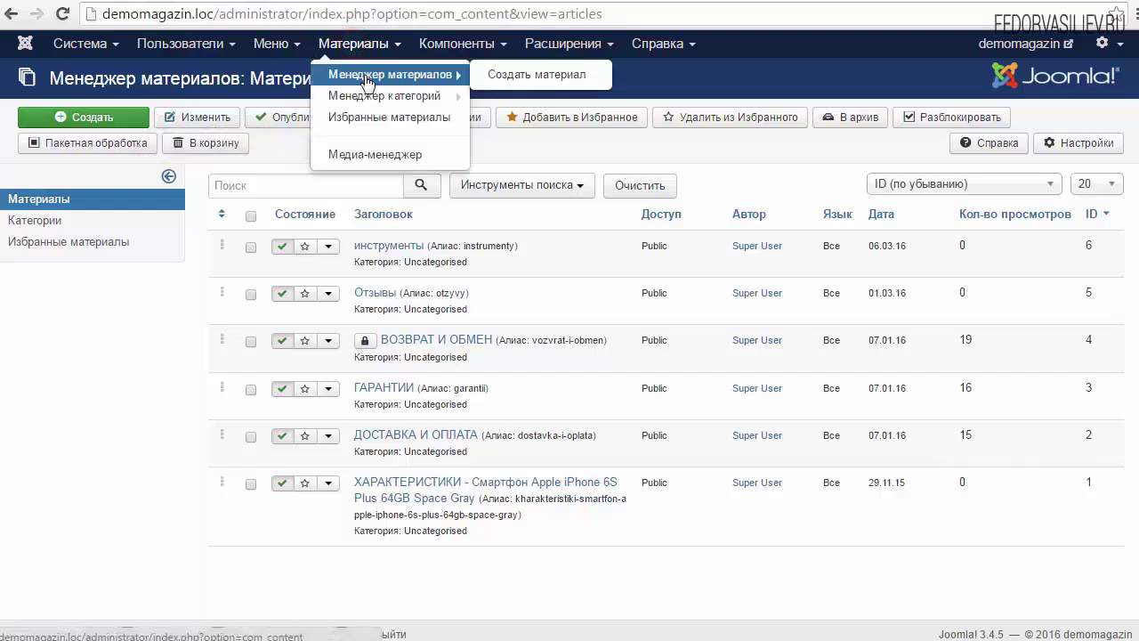
click(514, 77)
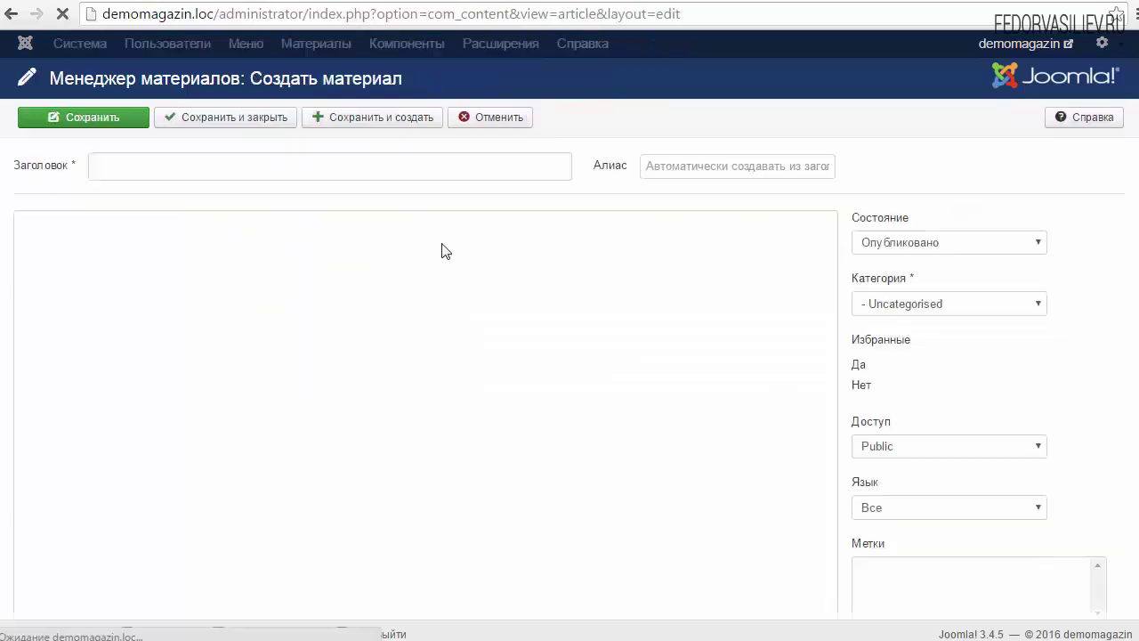
Title the article 'инструмены', save it, and select its generated alias instrumeny
click(147, 168)
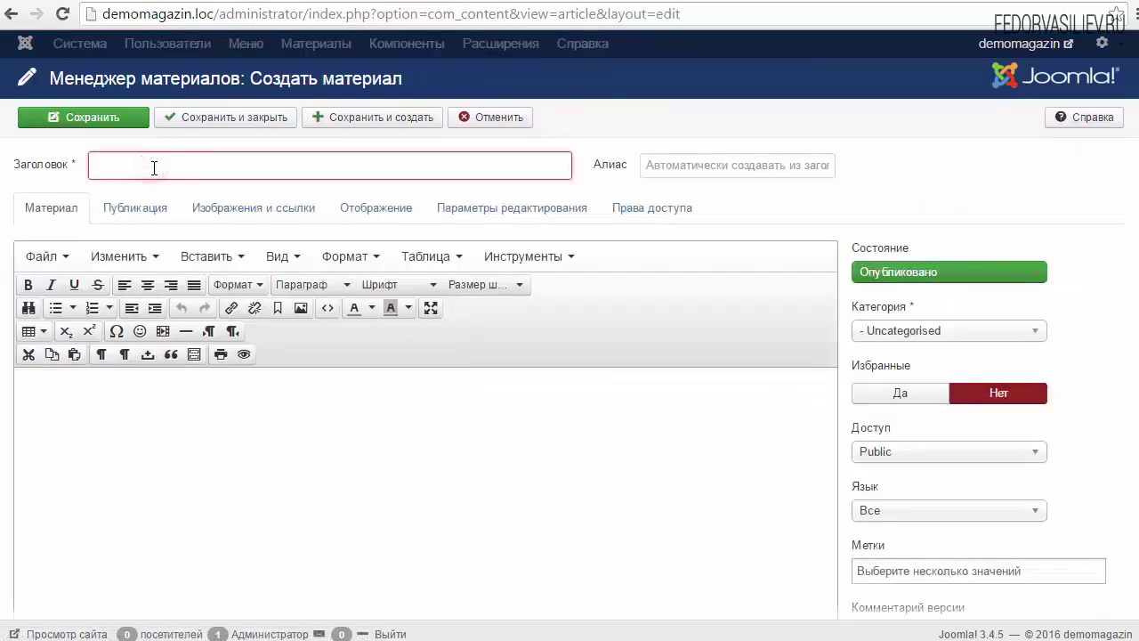
text(инструмены)
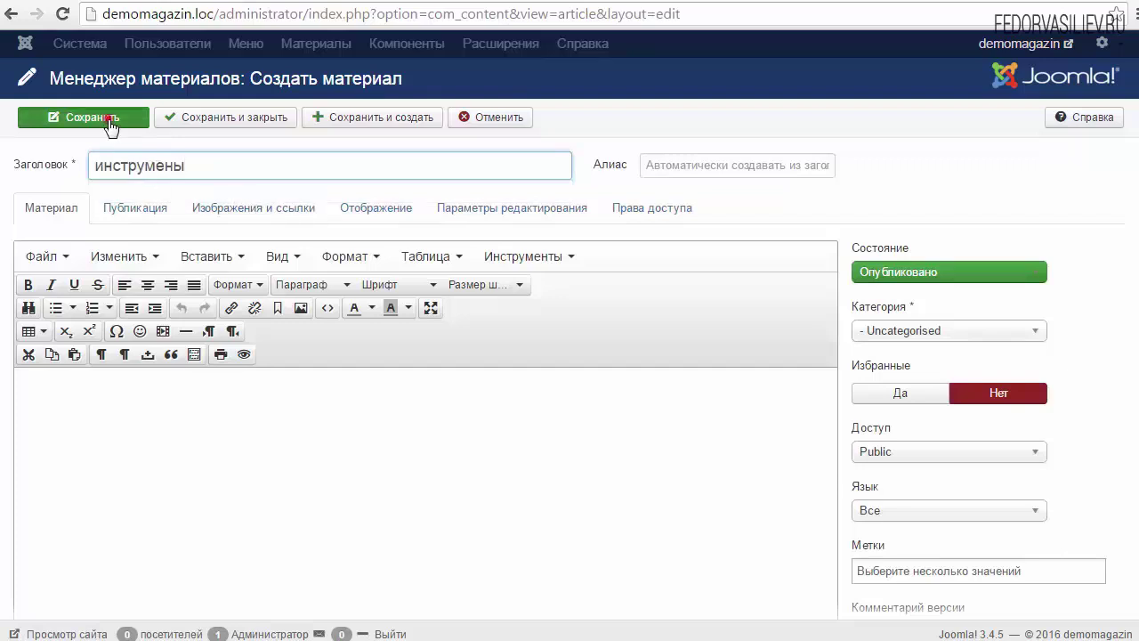
click(76, 119)
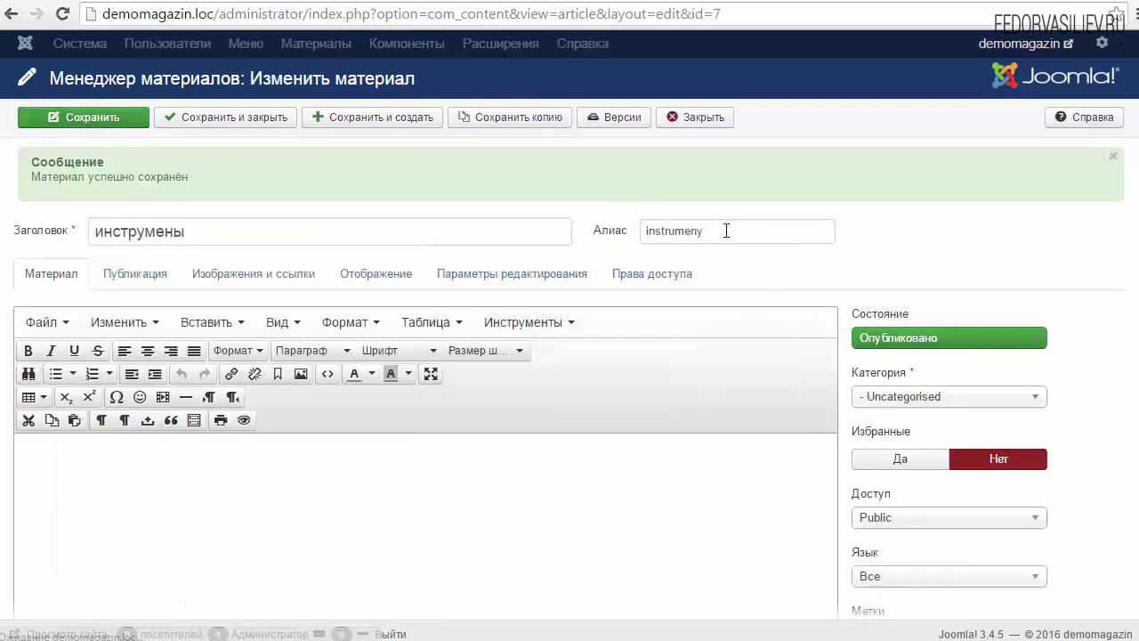
double_click(735, 229)
click(735, 229)
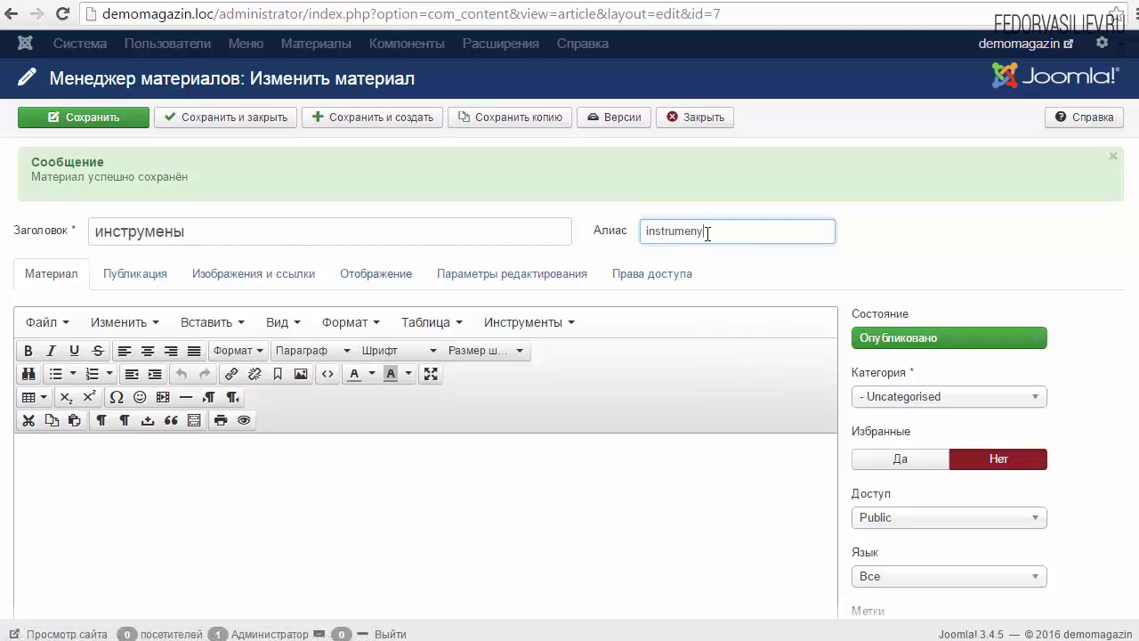
drag(733, 232, 627, 236)
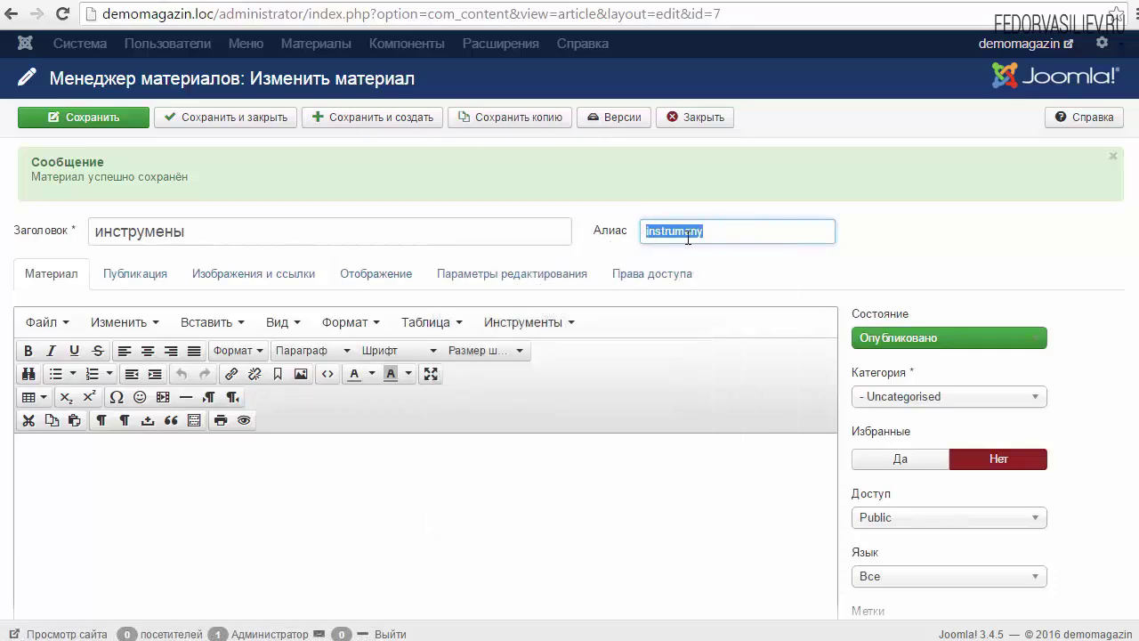
click(713, 232)
double_click(720, 232)
key(ctrl+c)
click(713, 232)
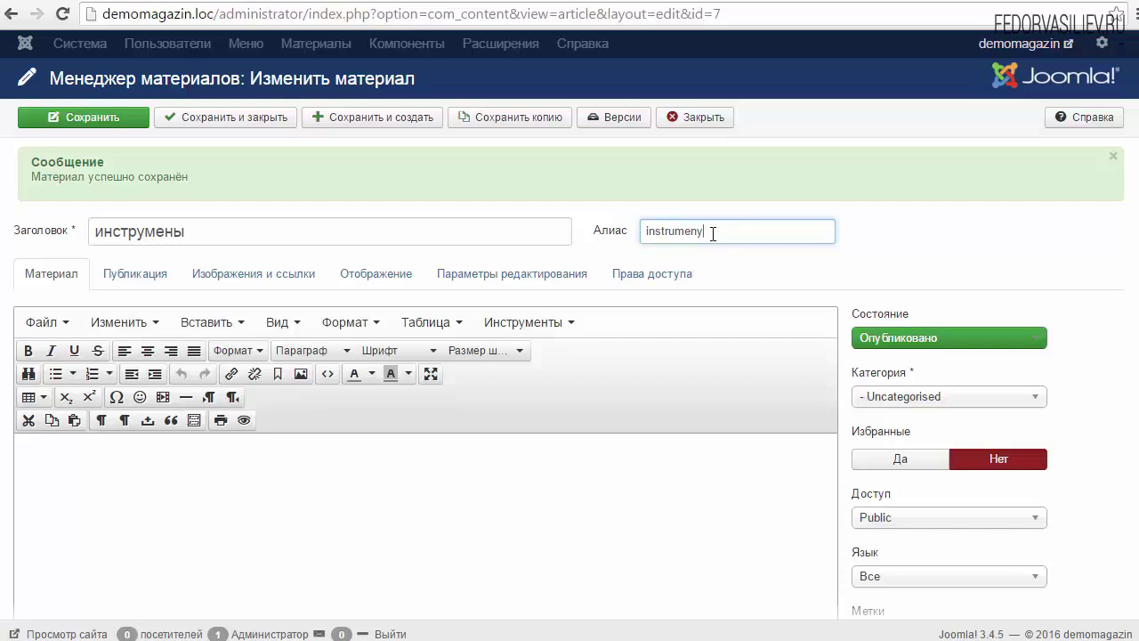
Move focus out of the Алиас field of article ID 7
click(752, 530)
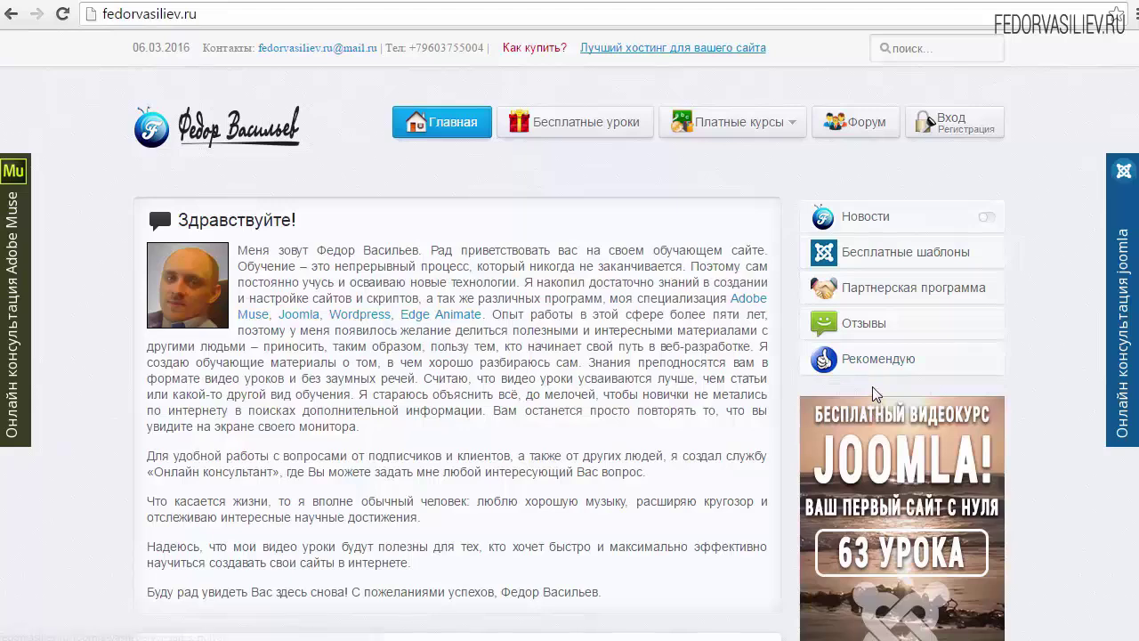
Open the Рекомендую page and follow its Reg.ru link to the registrar
click(880, 361)
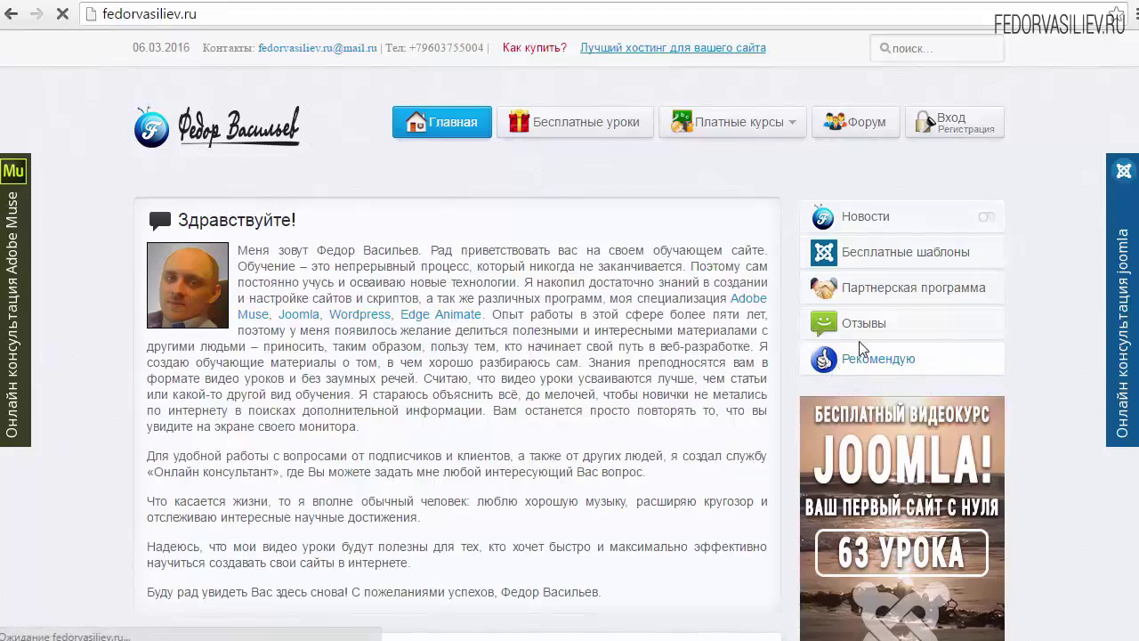
scroll(419, 367, down, 3)
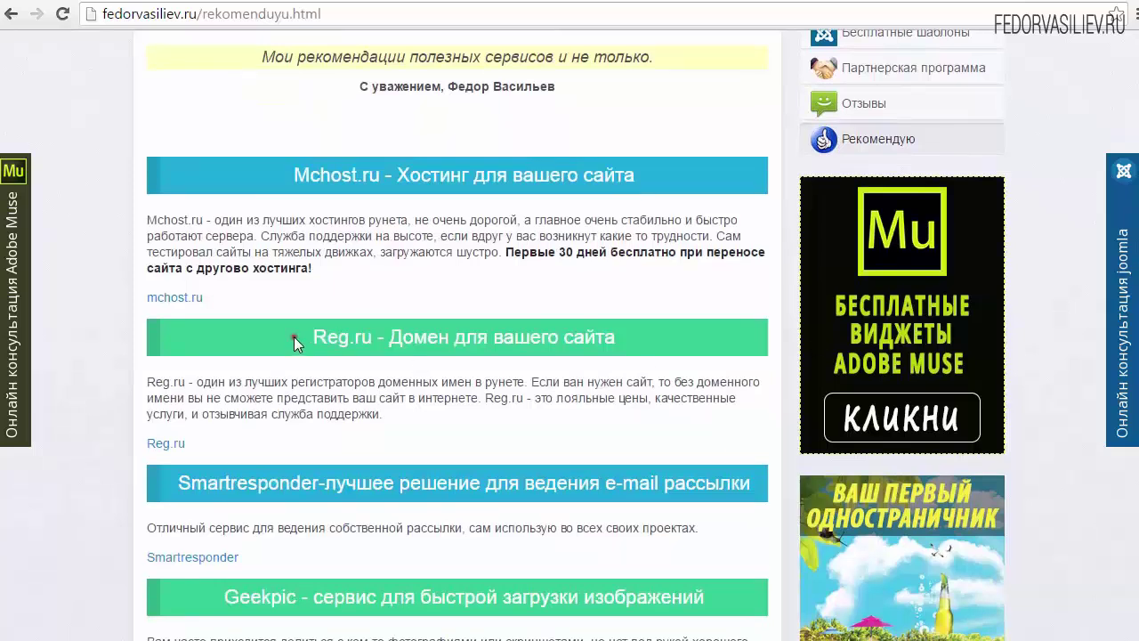
drag(300, 337, 615, 338)
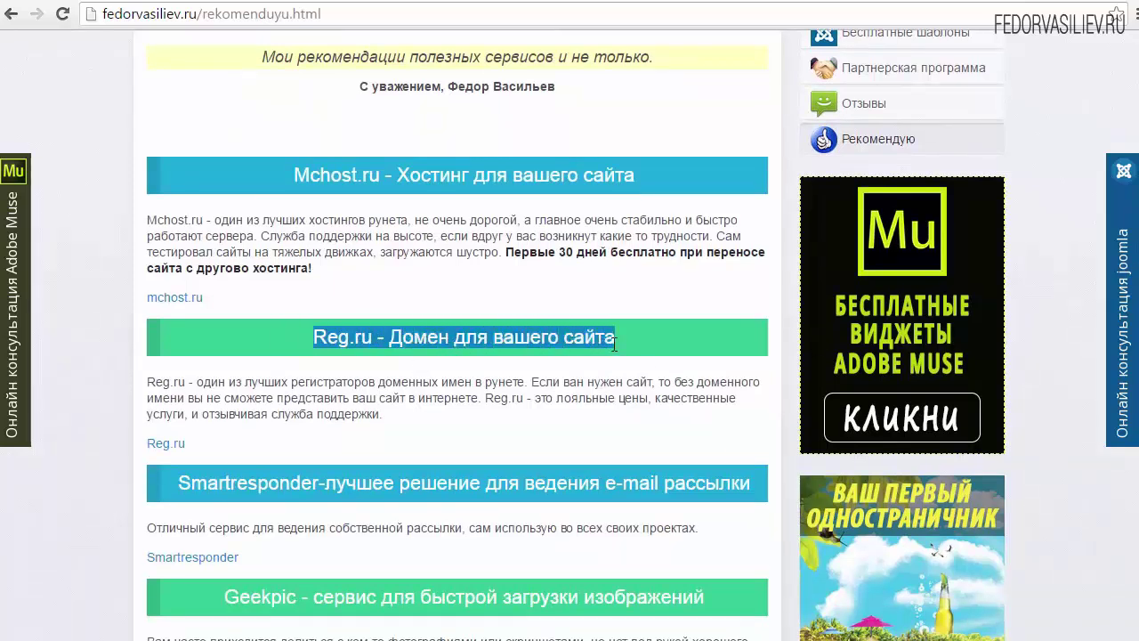
click(614, 338)
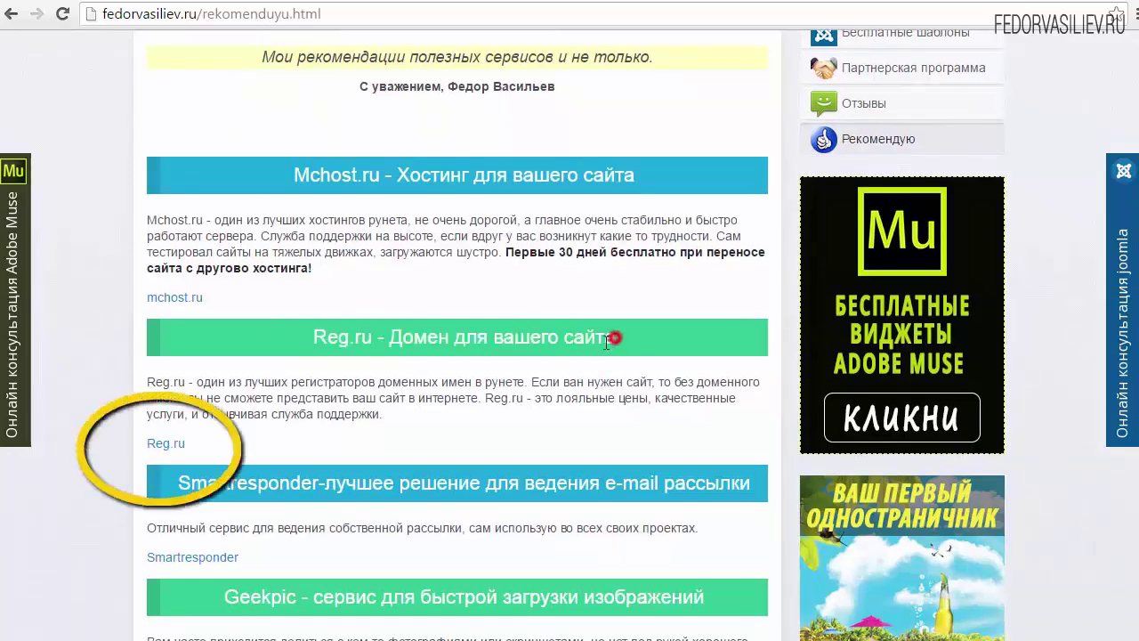
click(166, 445)
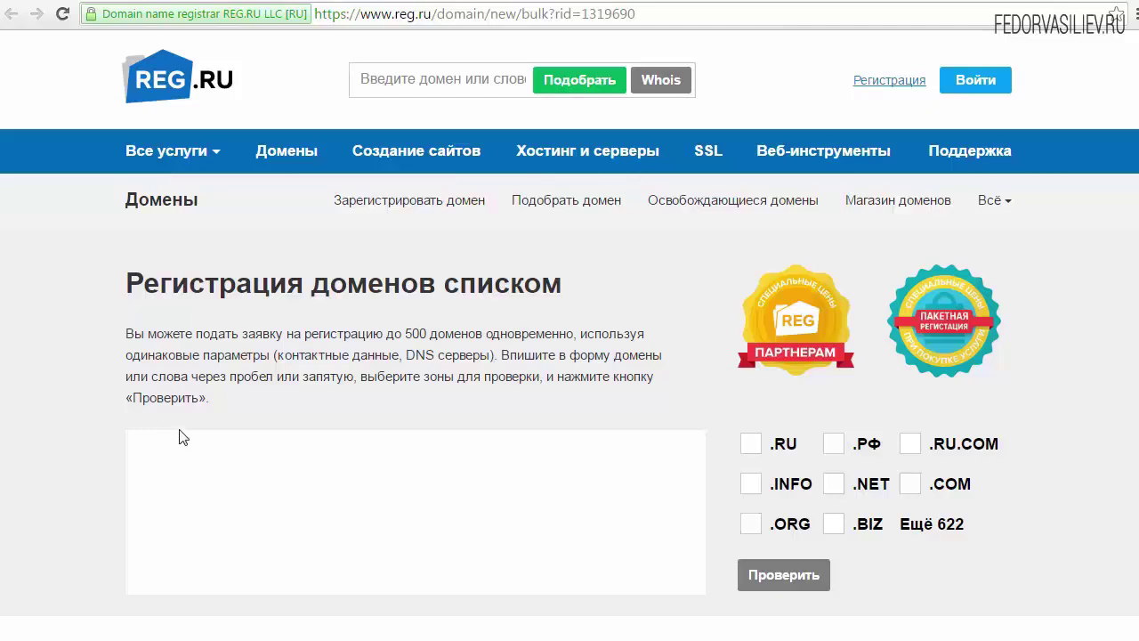
Paste instrumeny into the domain box and check it in .RU, .COM and .NET
scroll(196, 410, down, 1)
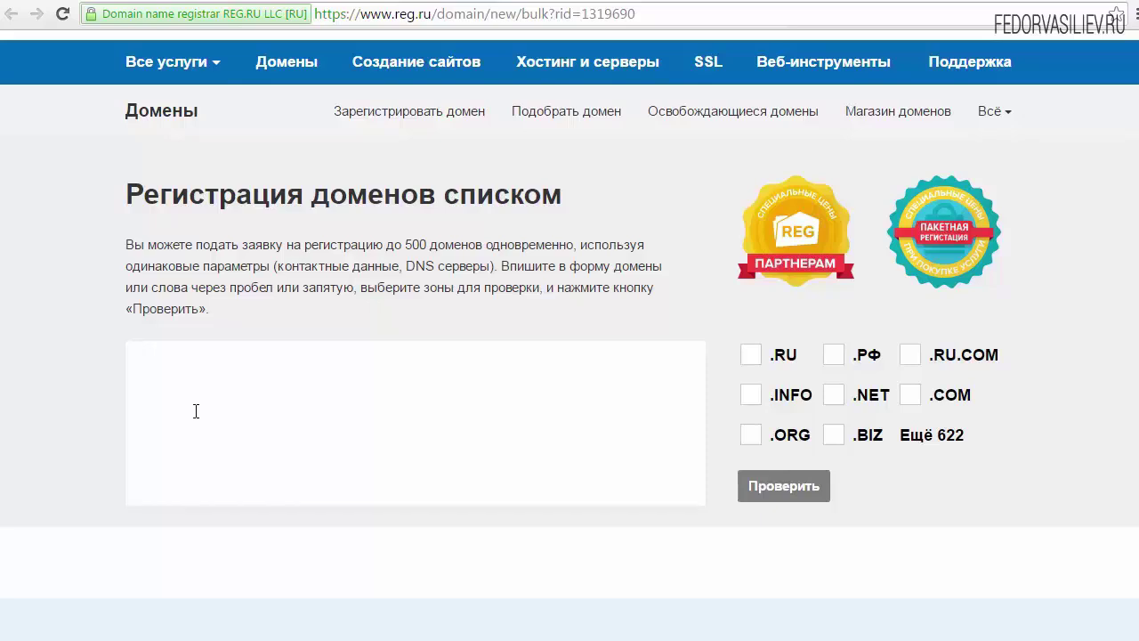
click(168, 372)
right_click(169, 372)
click(225, 471)
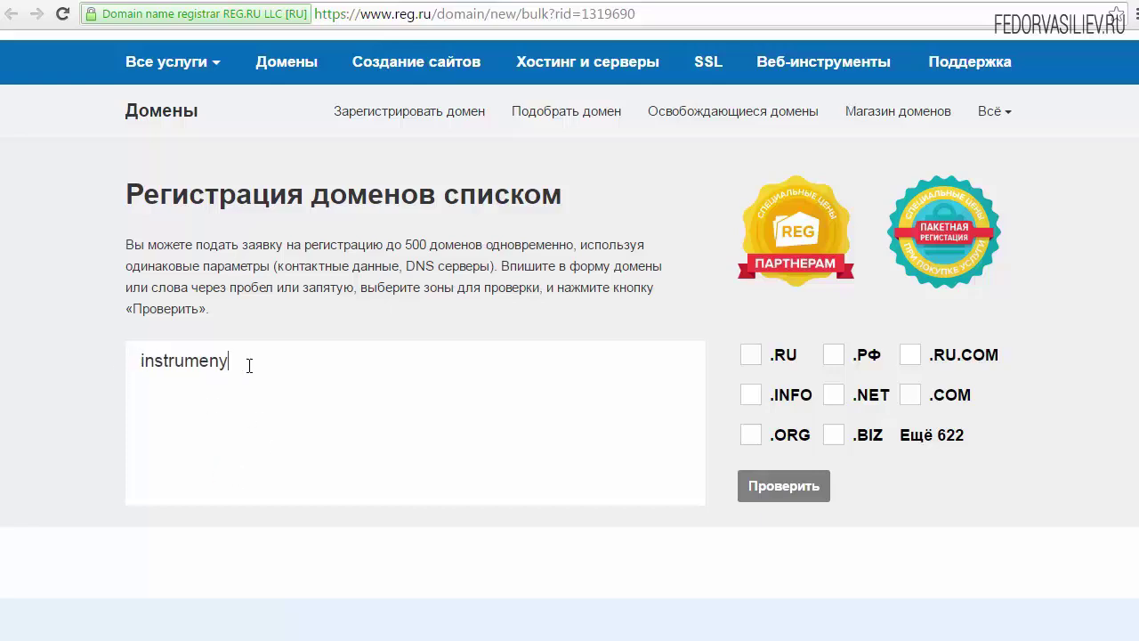
click(751, 358)
click(909, 396)
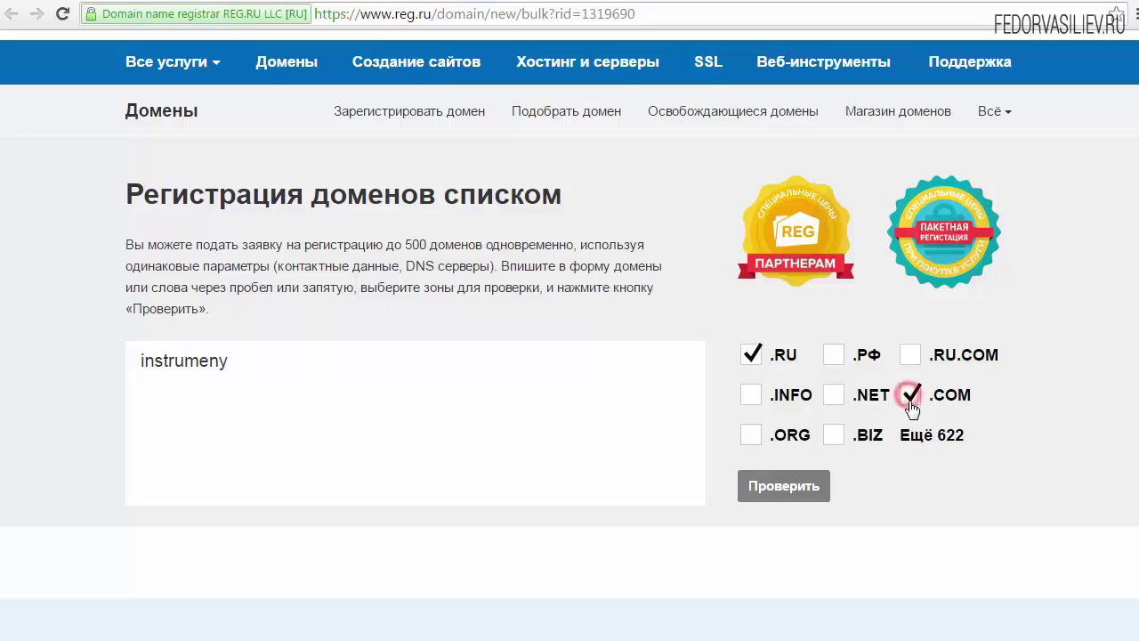
click(835, 397)
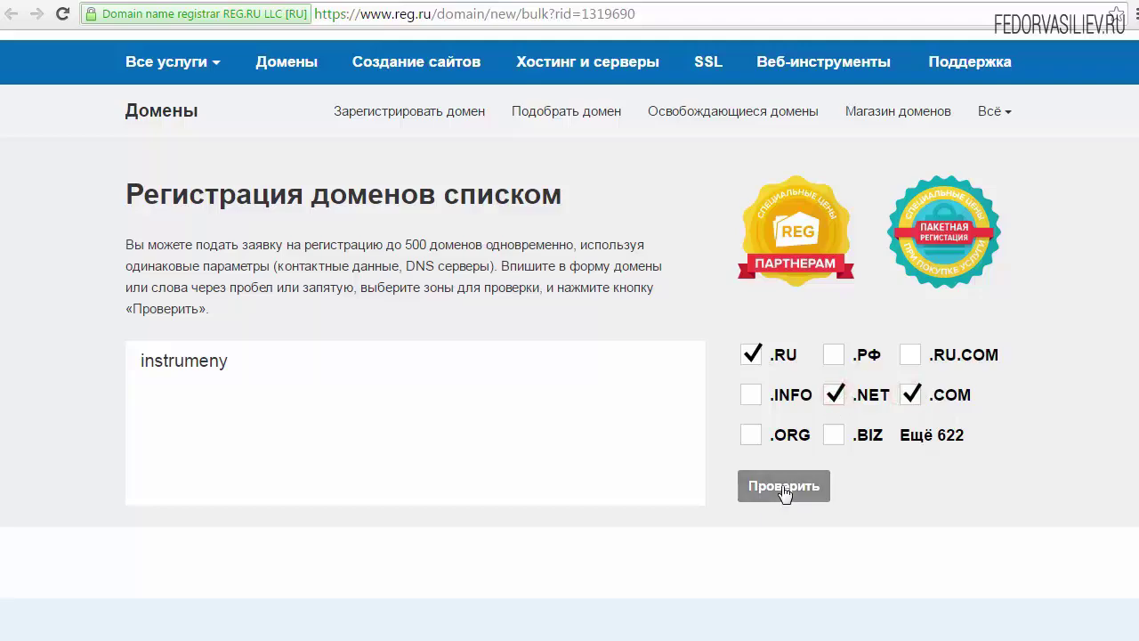
click(782, 489)
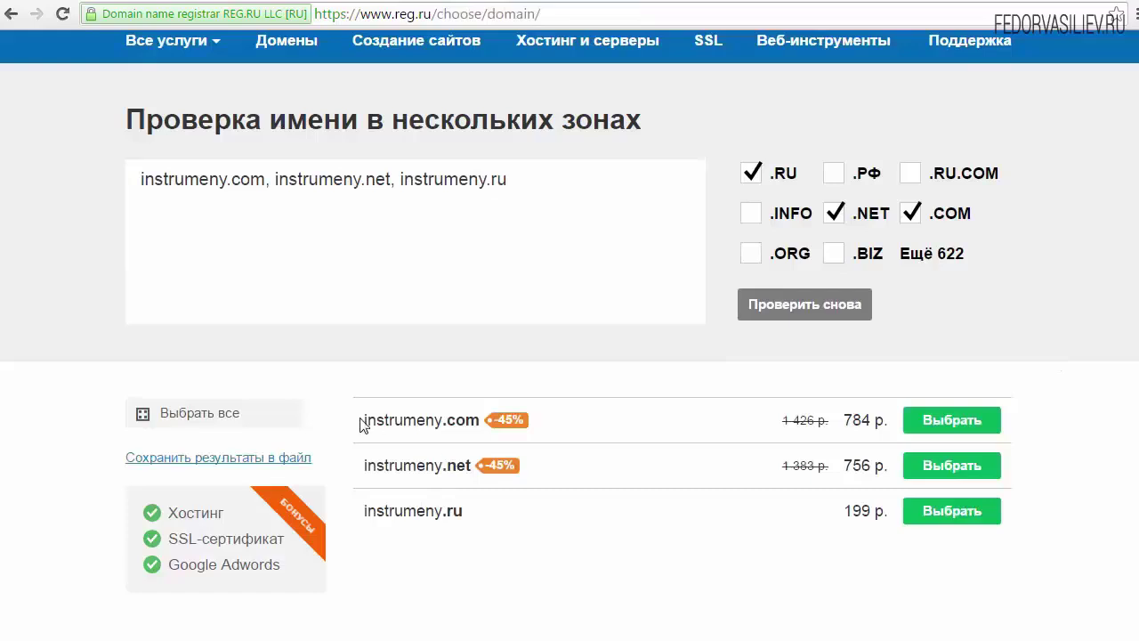
View the price tiers for instrumeny.net and select the instrumeny.ru result
click(865, 466)
click(887, 570)
click(855, 466)
click(854, 510)
click(855, 511)
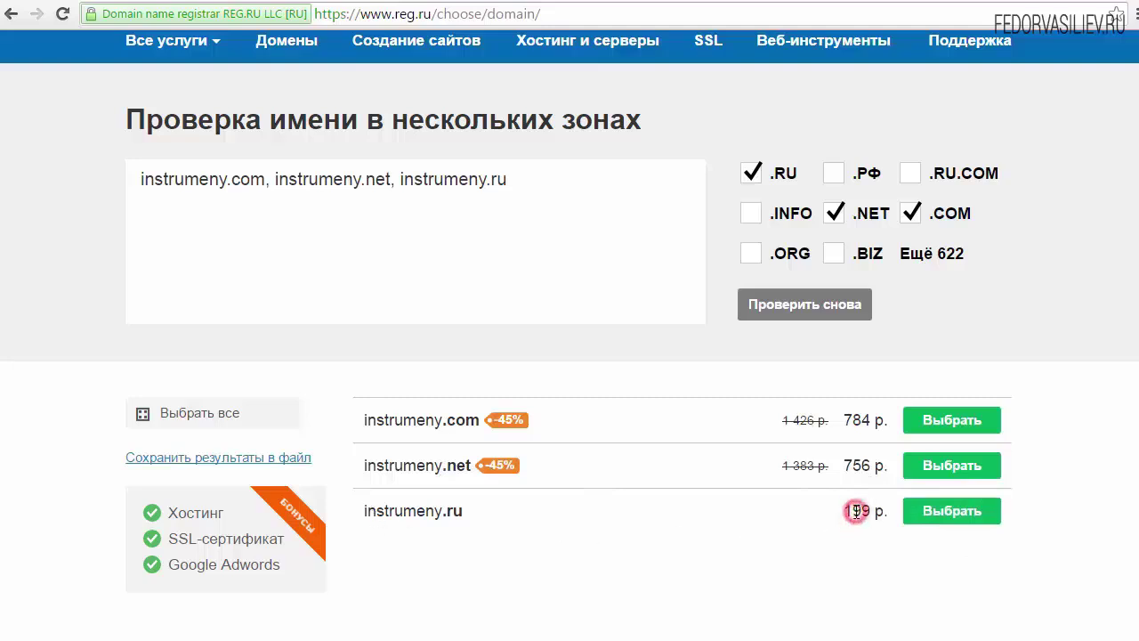
double_click(831, 508)
click(829, 513)
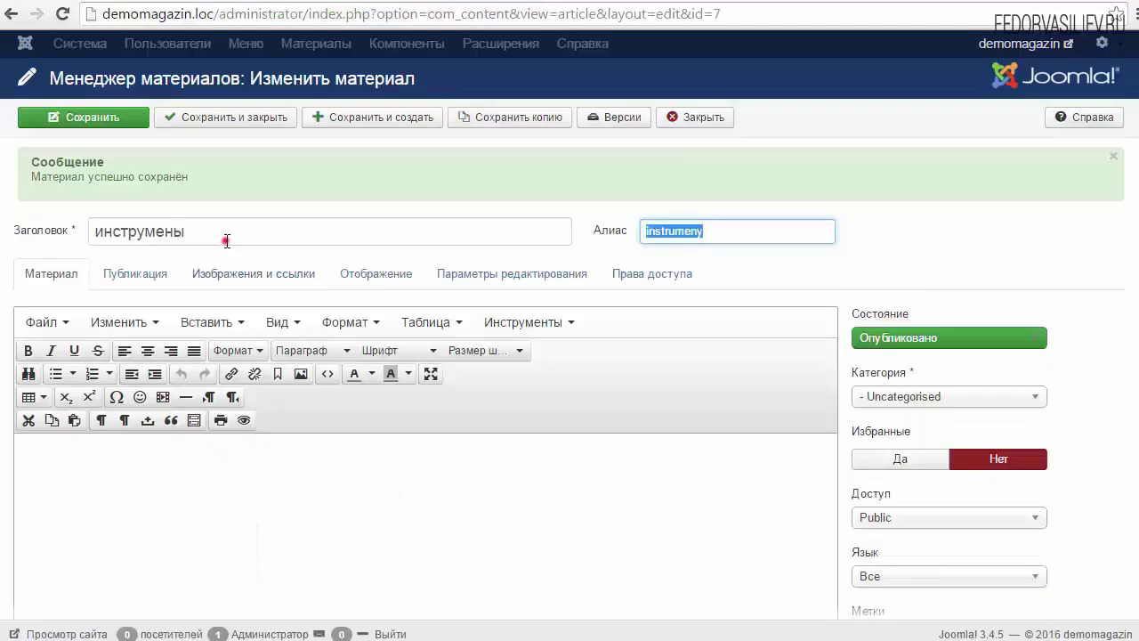
Retitle the article 'молоко', clear its alias, save, and select the new alias moloko
click(227, 233)
drag(249, 230, 20, 234)
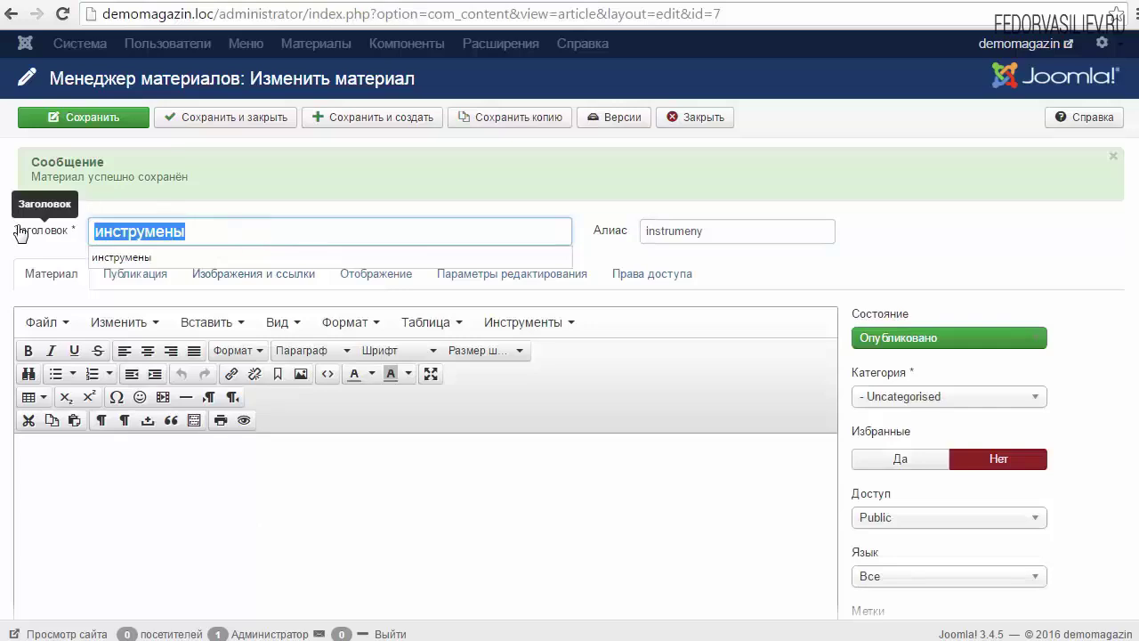
text(молоко)
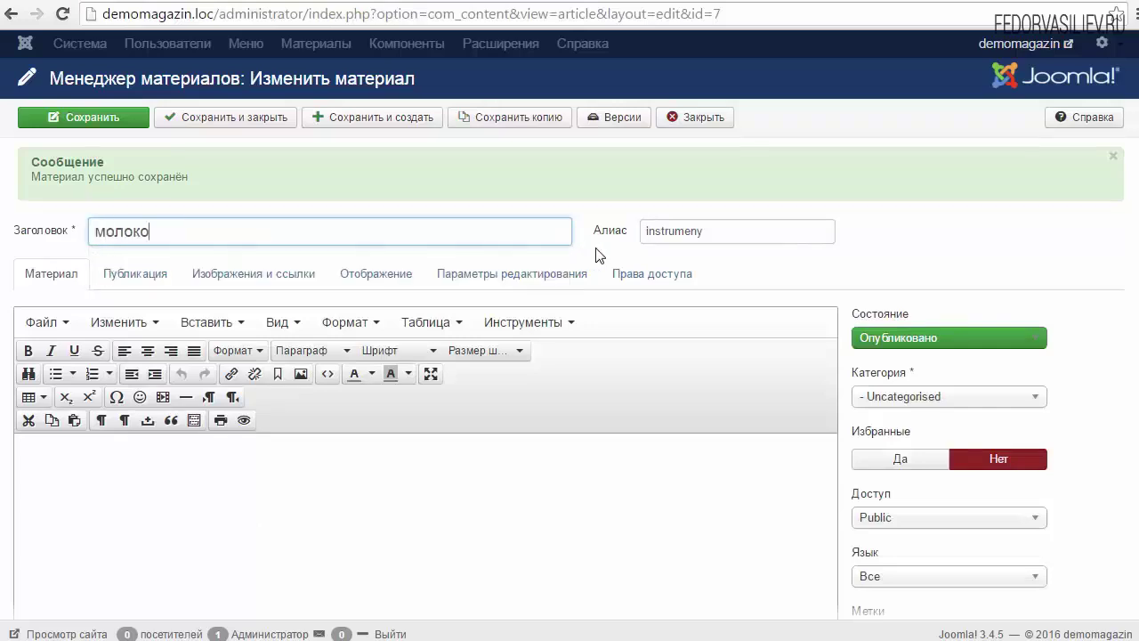
double_click(745, 231)
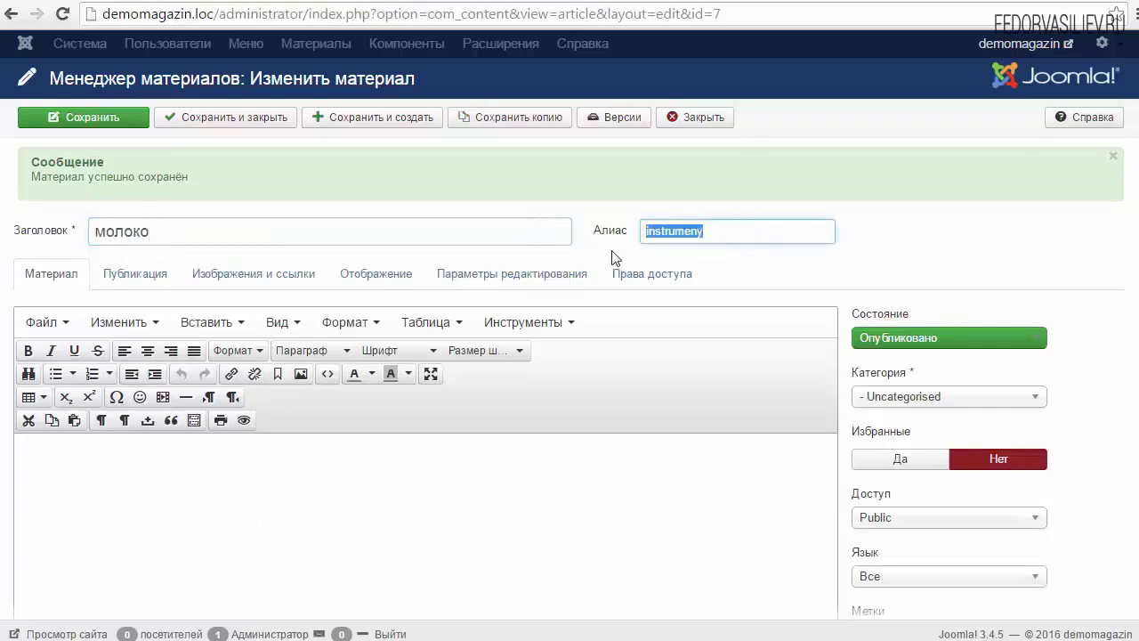
key(BackSpace)
click(98, 117)
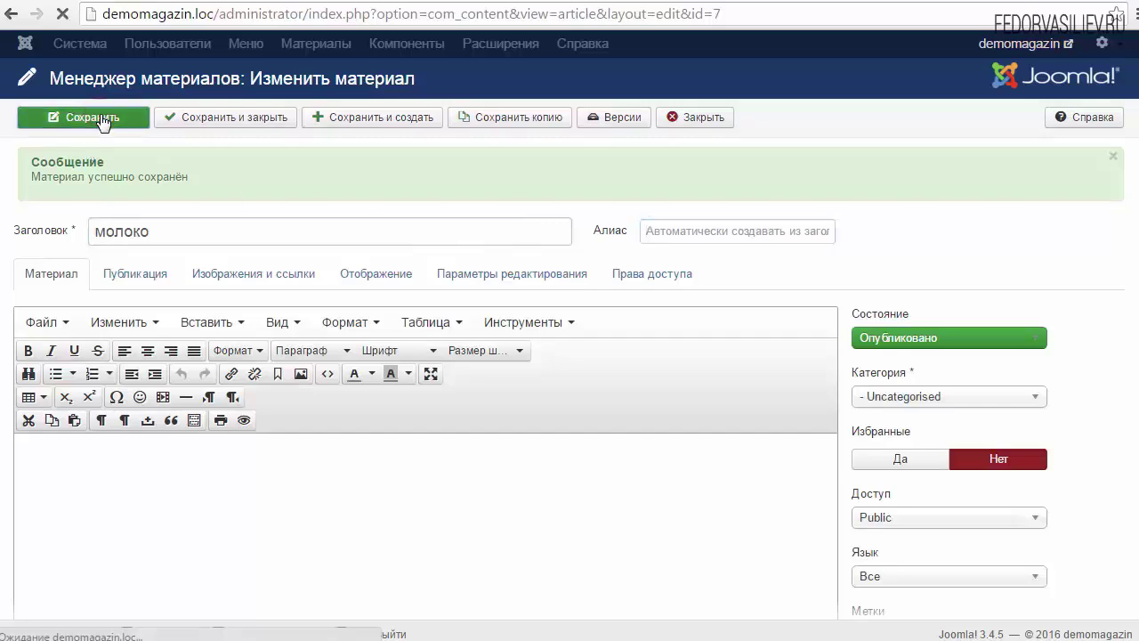
drag(701, 232, 659, 236)
key(ctrl+c)
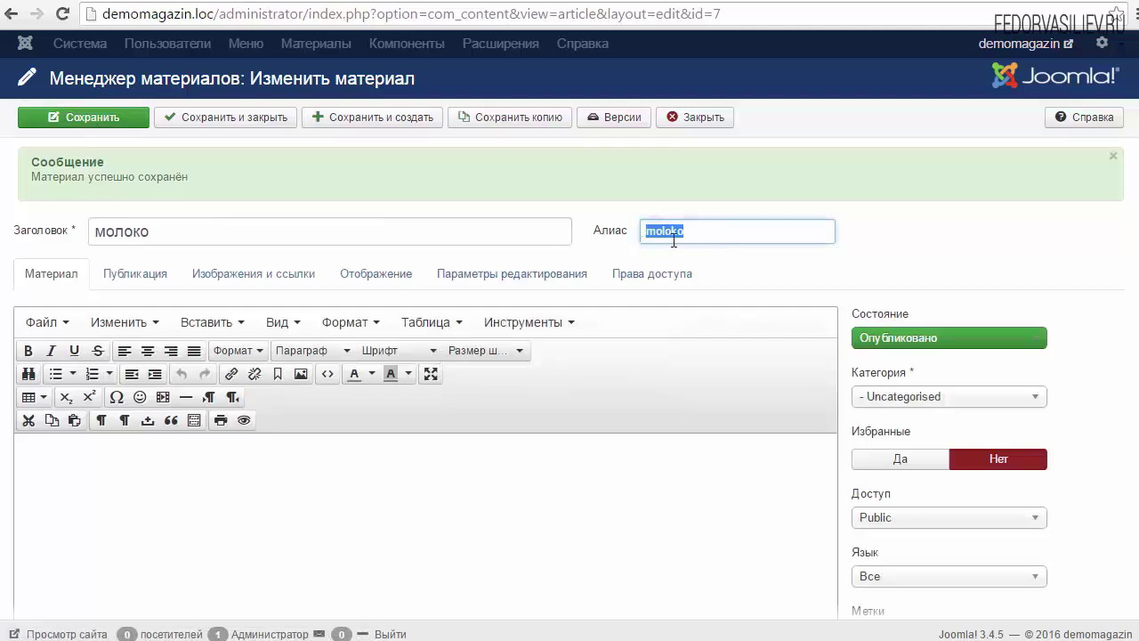
click(721, 233)
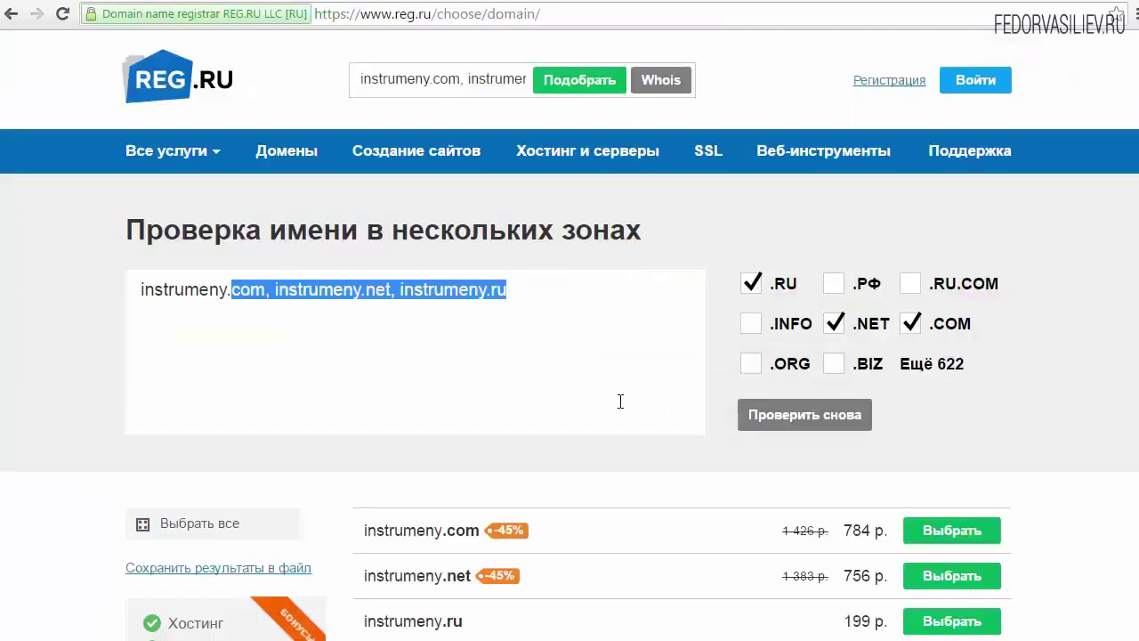
Replace the domain list with moloko, drop .NET and .COM, and rerun the check
drag(541, 285, 101, 295)
key(BackSpace)
right_click(231, 318)
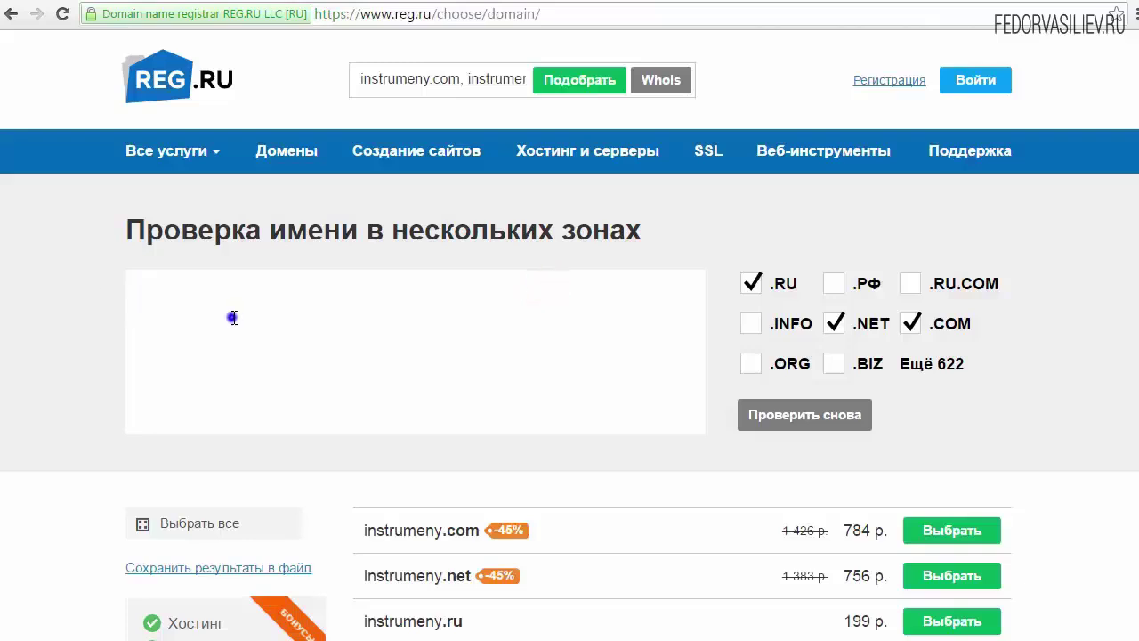
click(274, 418)
click(834, 323)
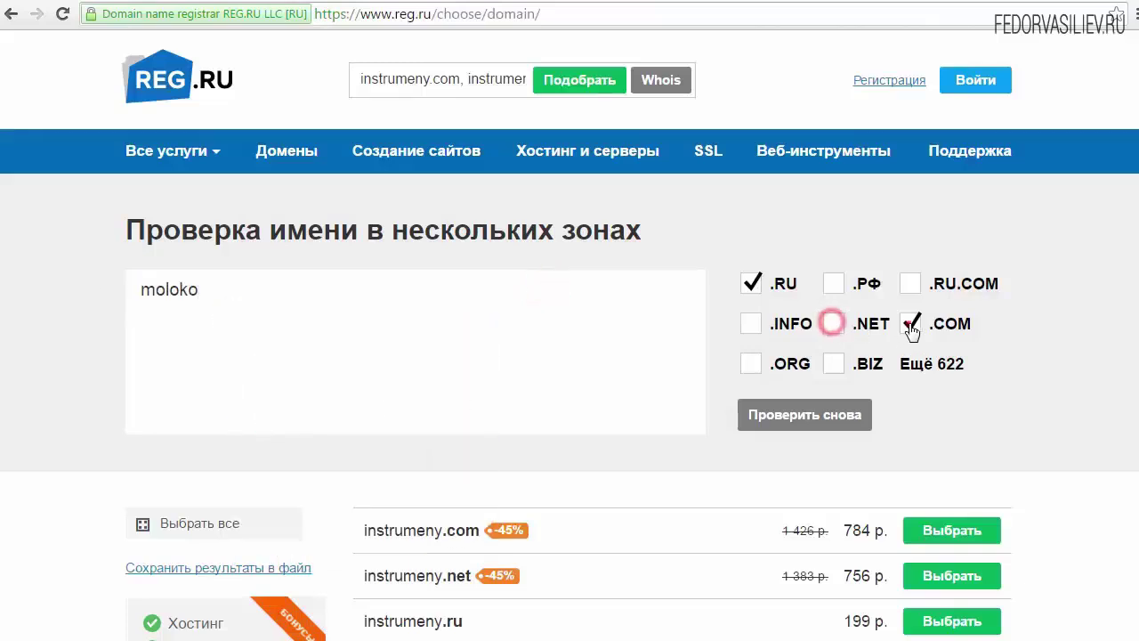
click(910, 323)
click(768, 412)
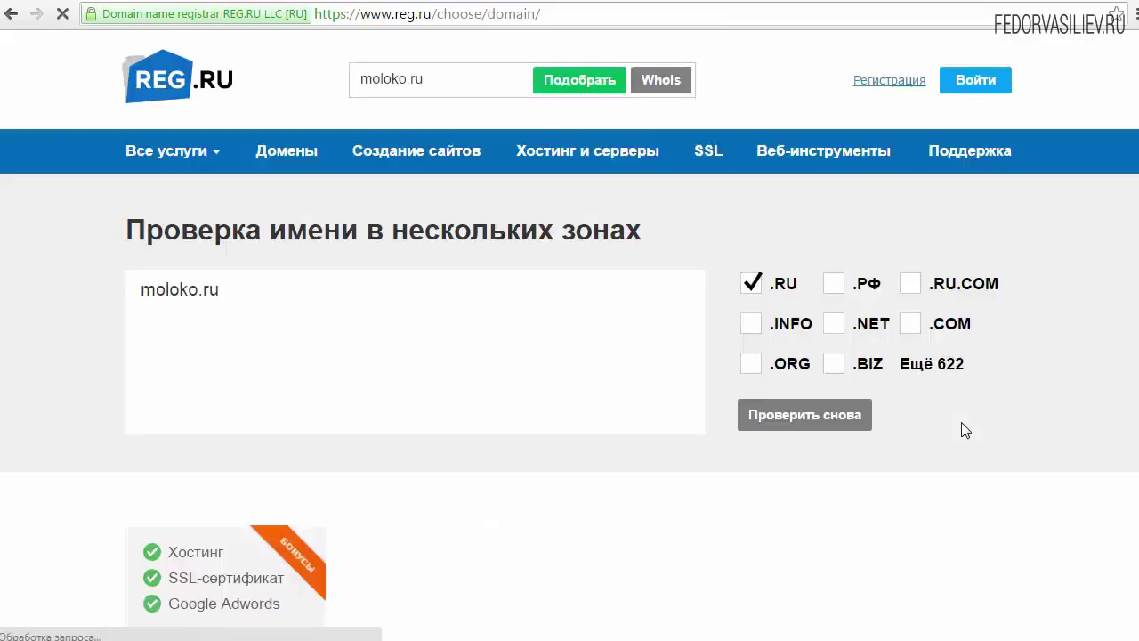
Inspect the taken moloko.ru result by opening its site, then return
scroll(961, 422, down, 2)
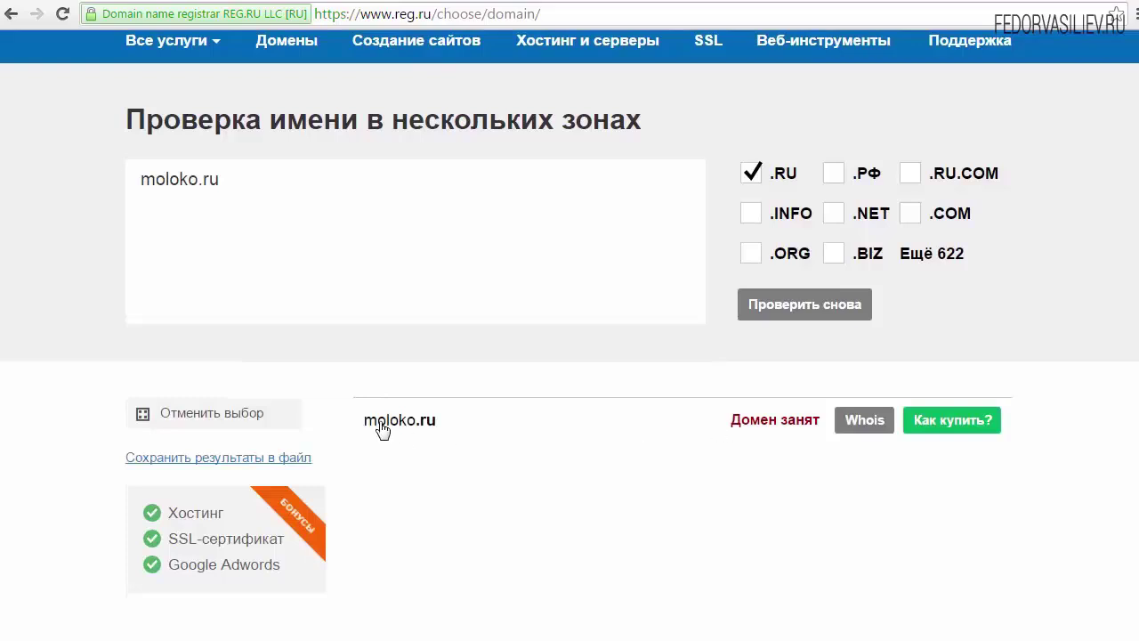
mouse_move(718, 419)
mouse_down()
mouse_move(798, 423)
mouse_move(730, 426)
mouse_up()
click(430, 421)
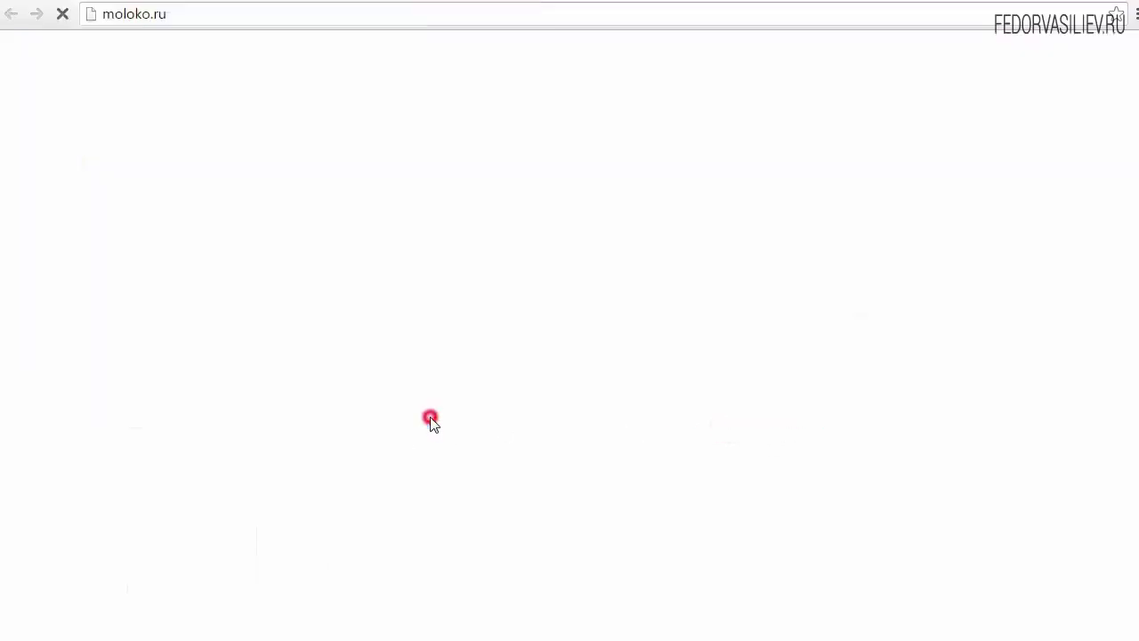
click(679, 2)
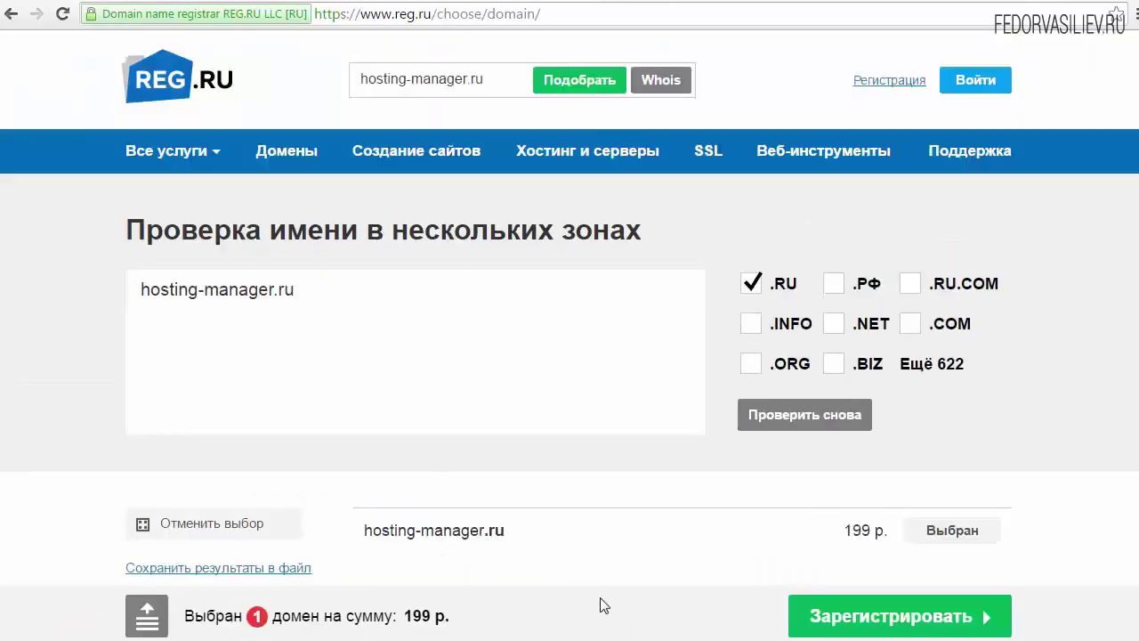
Register a new REG.RU account by pasting the account e-mail address
click(872, 82)
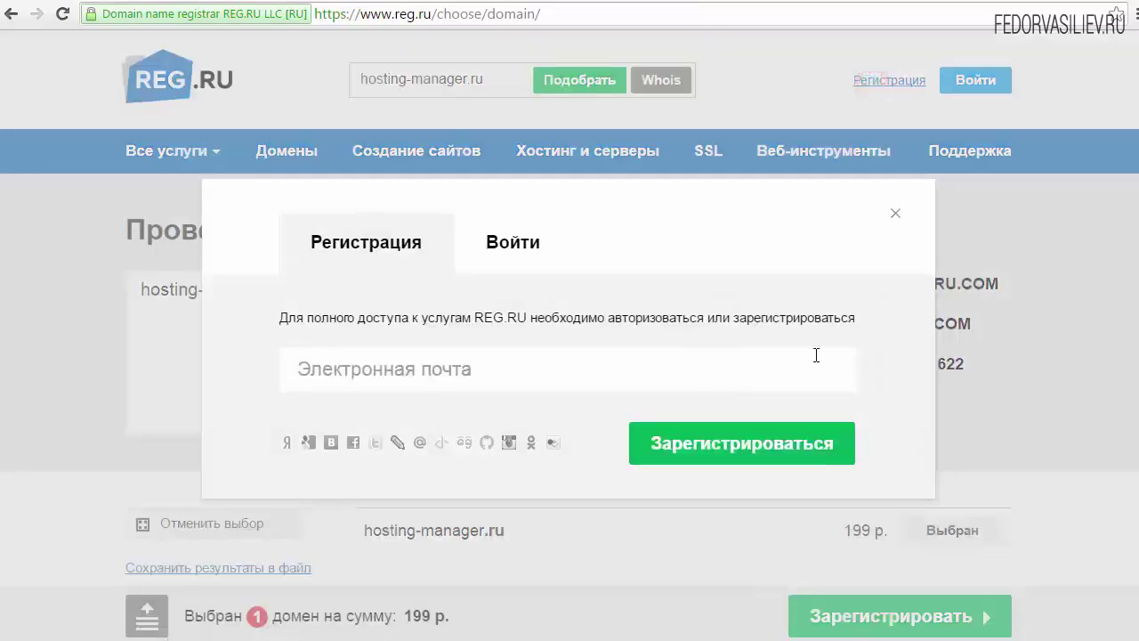
click(367, 373)
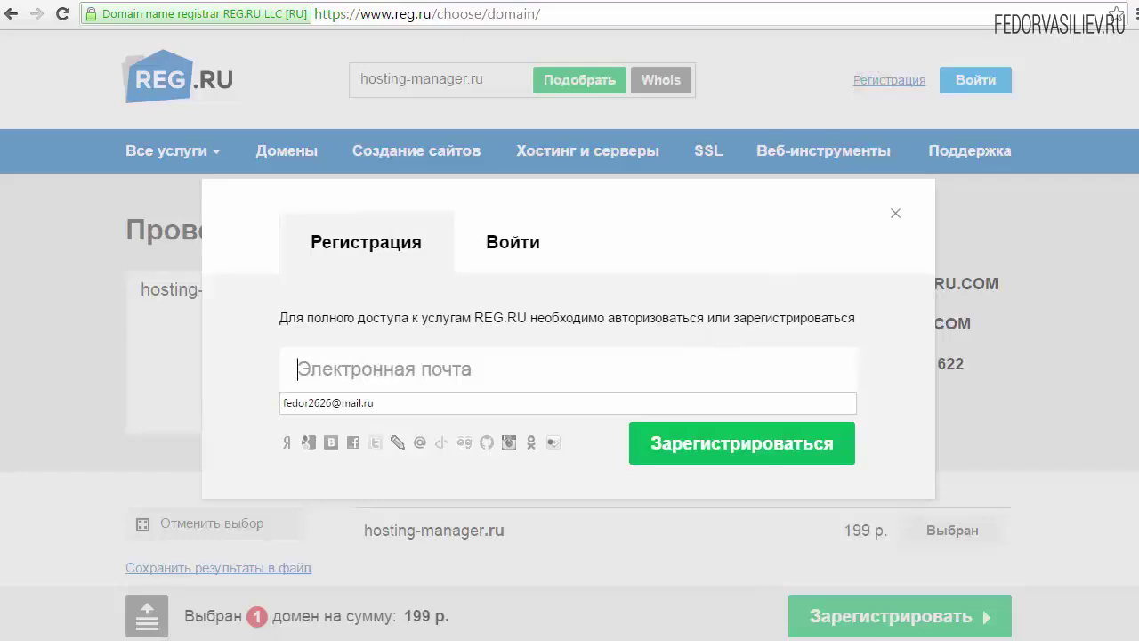
key(ctrl+v)
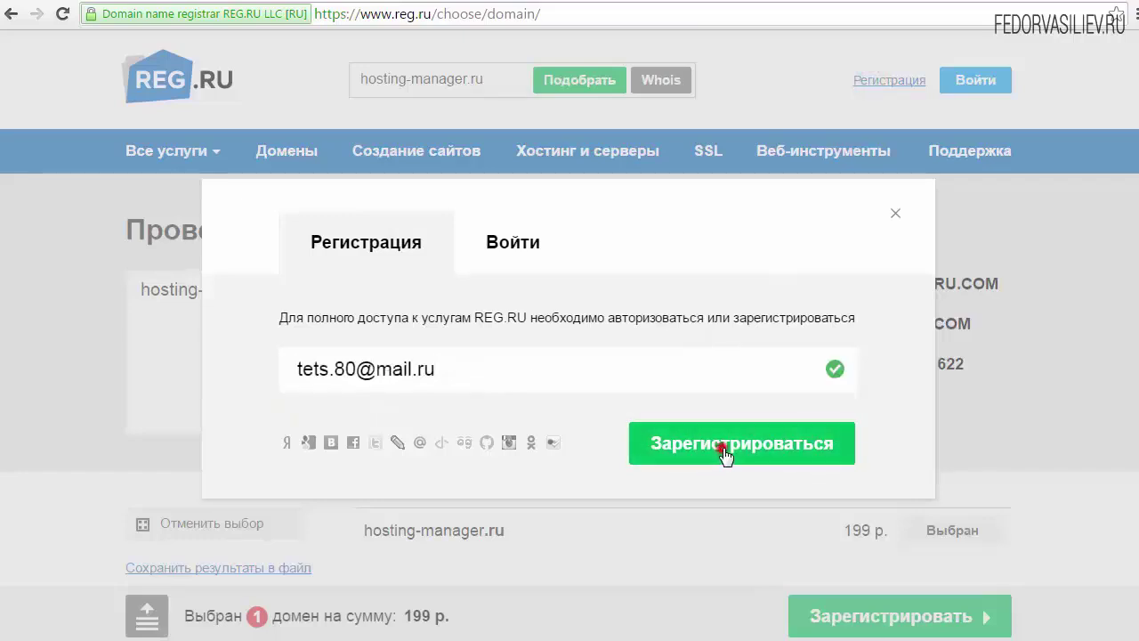
click(723, 453)
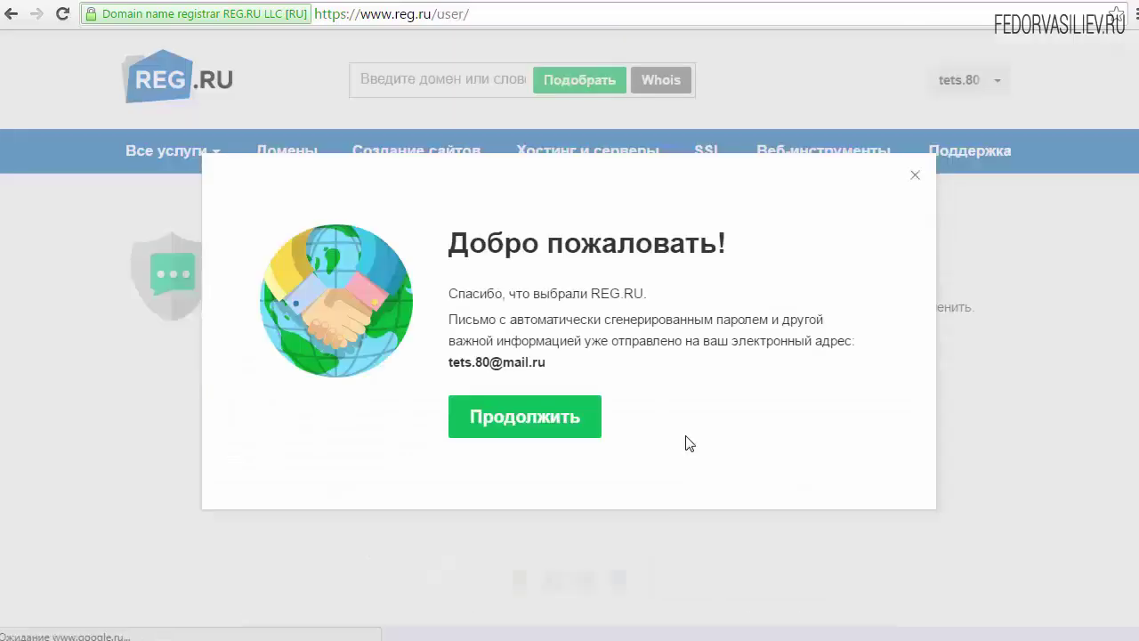
Dismiss the welcome message and paste in and save the account code word
click(525, 420)
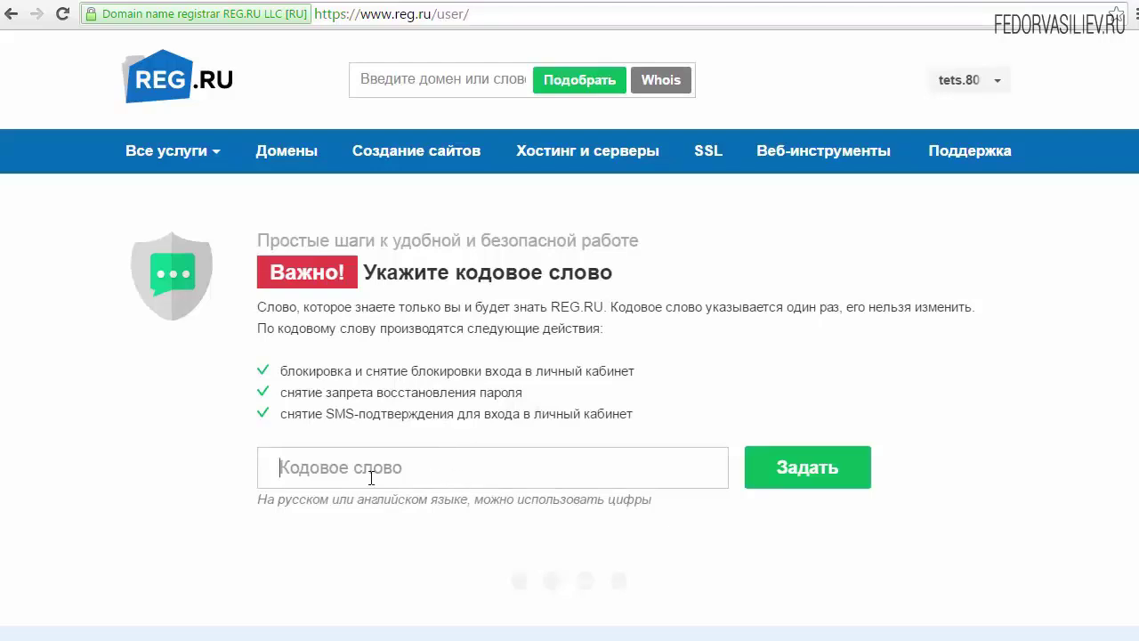
click(829, 472)
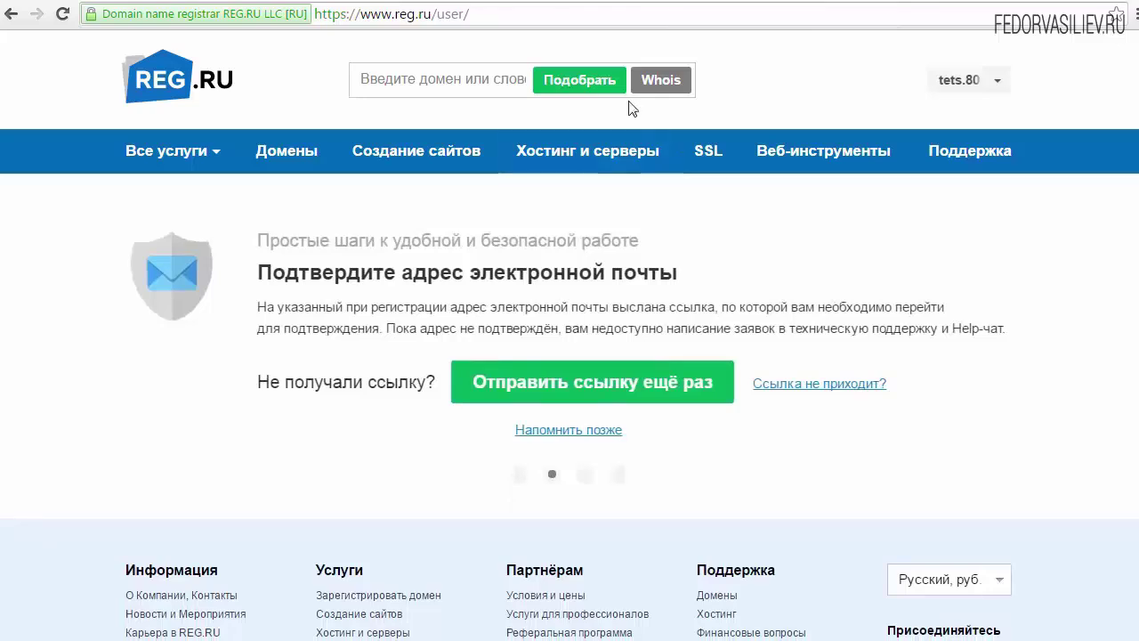
Refresh the Mail.ru inbox and open the REG.RU 'Добро пожаловать' letter
click(632, 4)
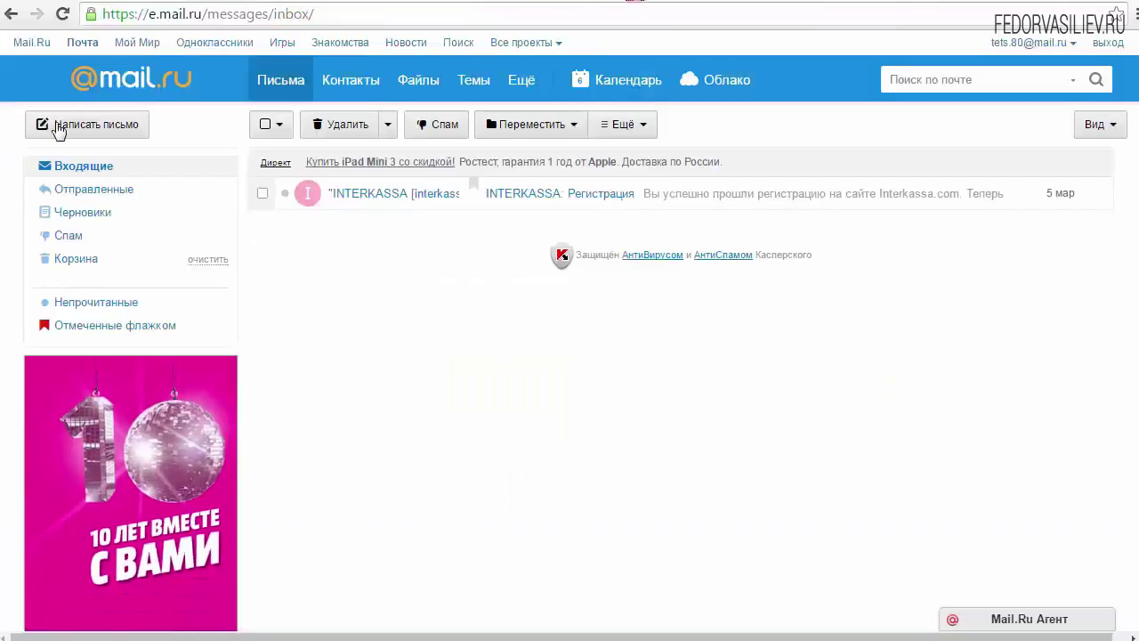
click(79, 166)
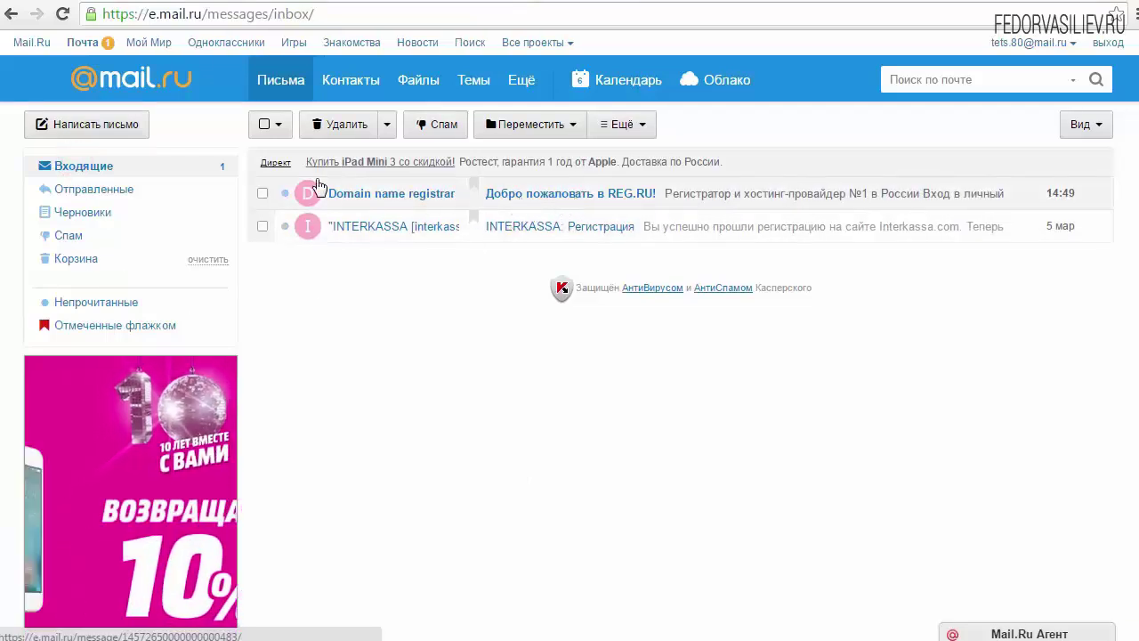
click(515, 207)
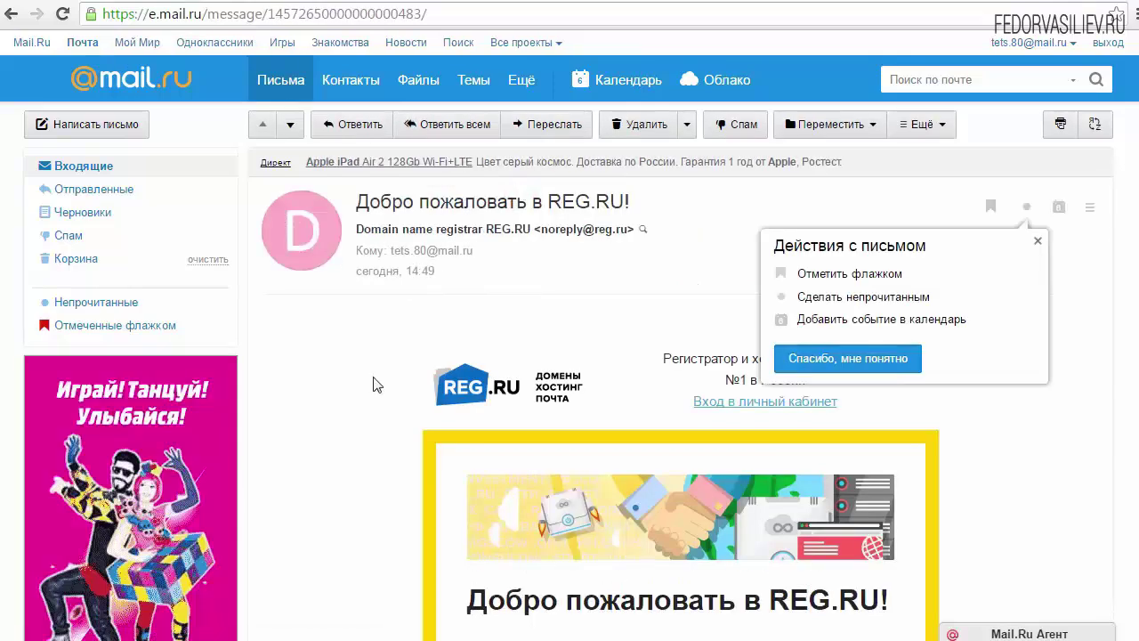
scroll(373, 385, down, 5)
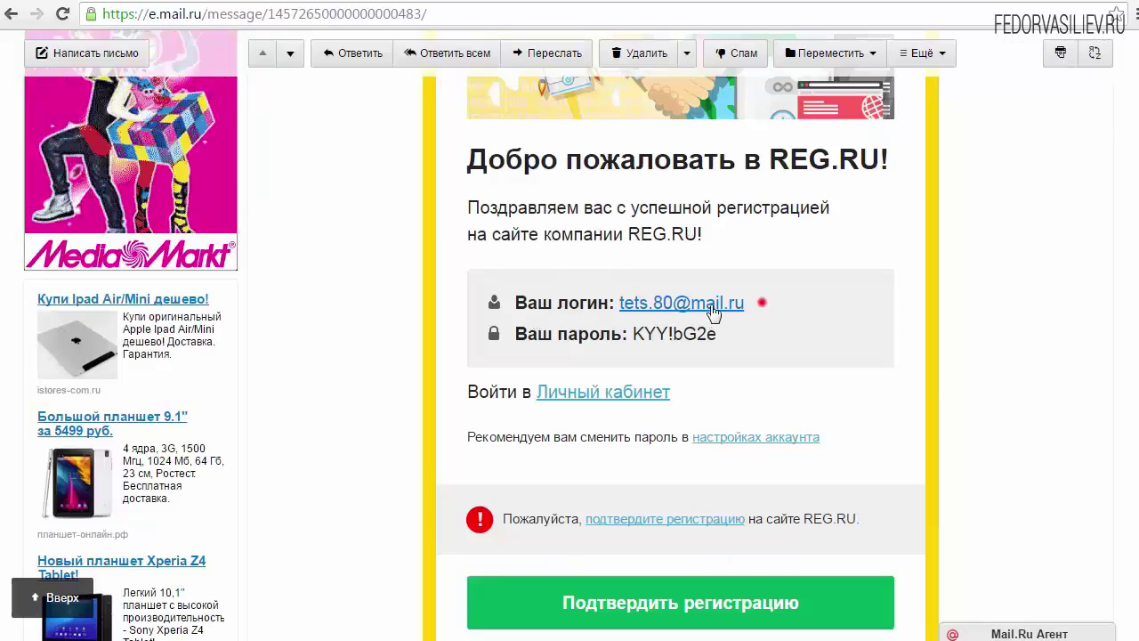
Review the letter's login details and follow its 'подтвердите регистрацию' link
drag(763, 302, 620, 303)
click(681, 333)
drag(752, 331, 669, 334)
scroll(548, 281, down, 2)
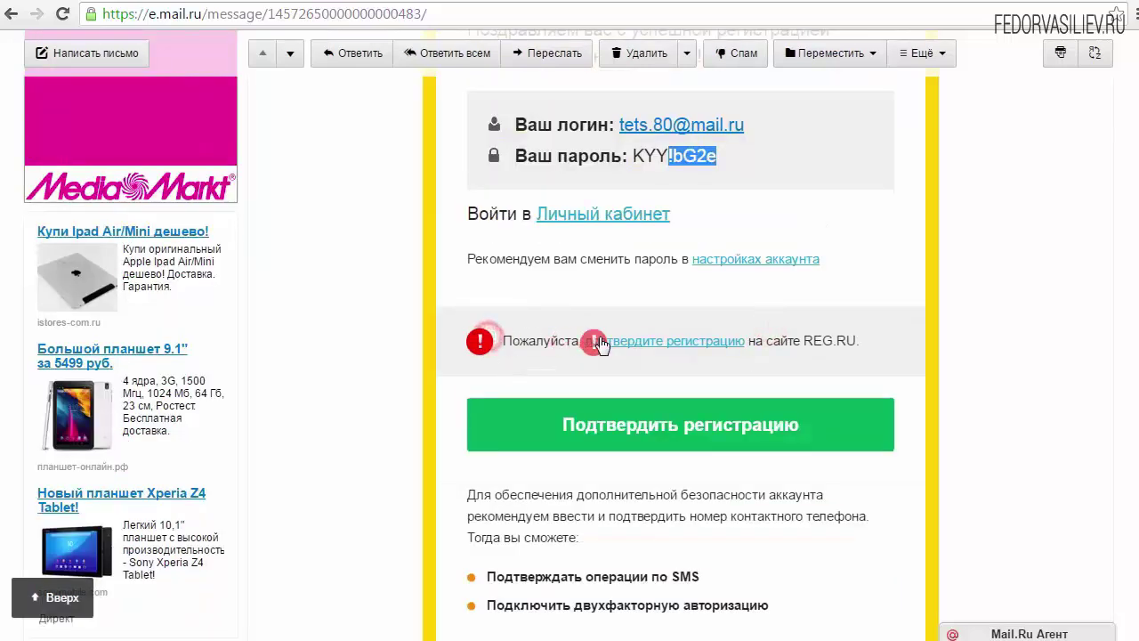
drag(852, 347, 555, 340)
click(611, 360)
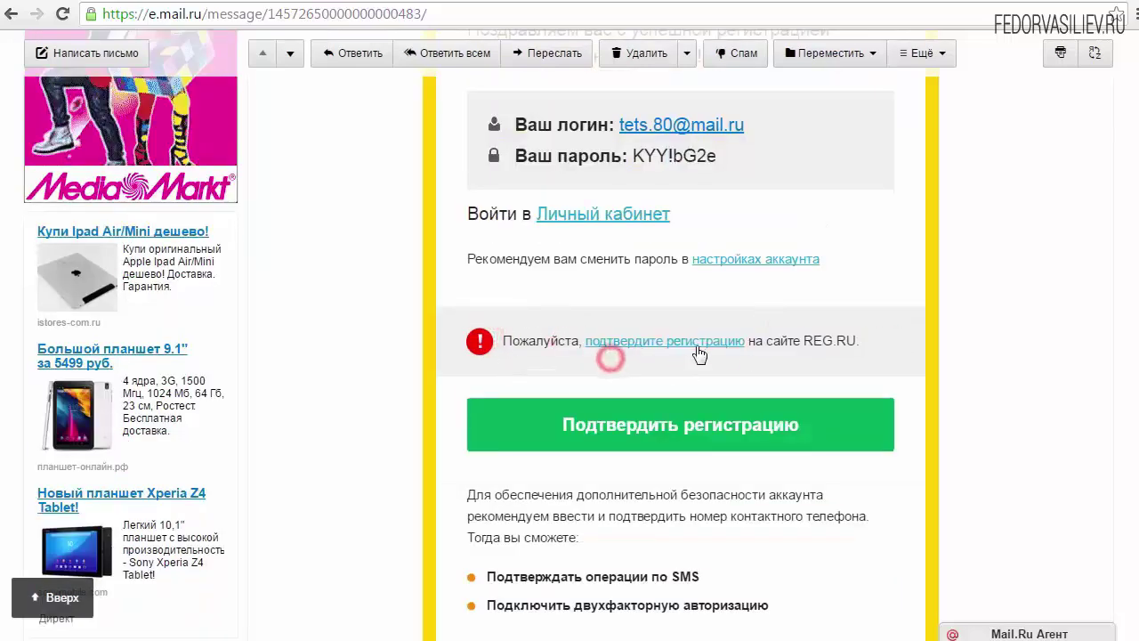
click(646, 339)
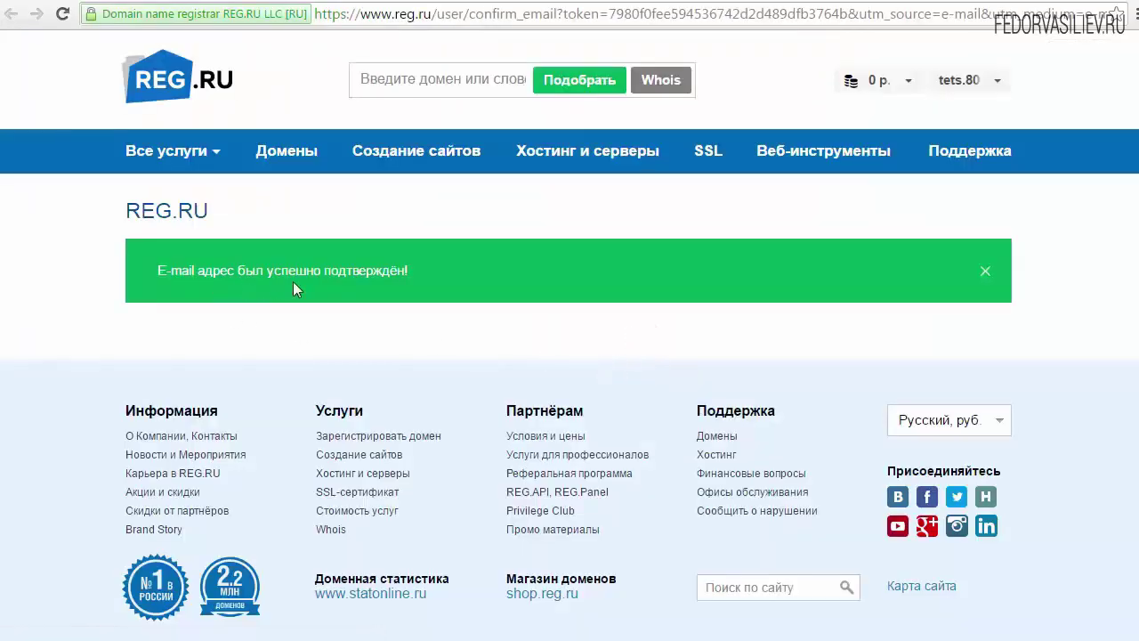
Glance at the REG.RU account menu, then switch to the welcome letter
click(998, 81)
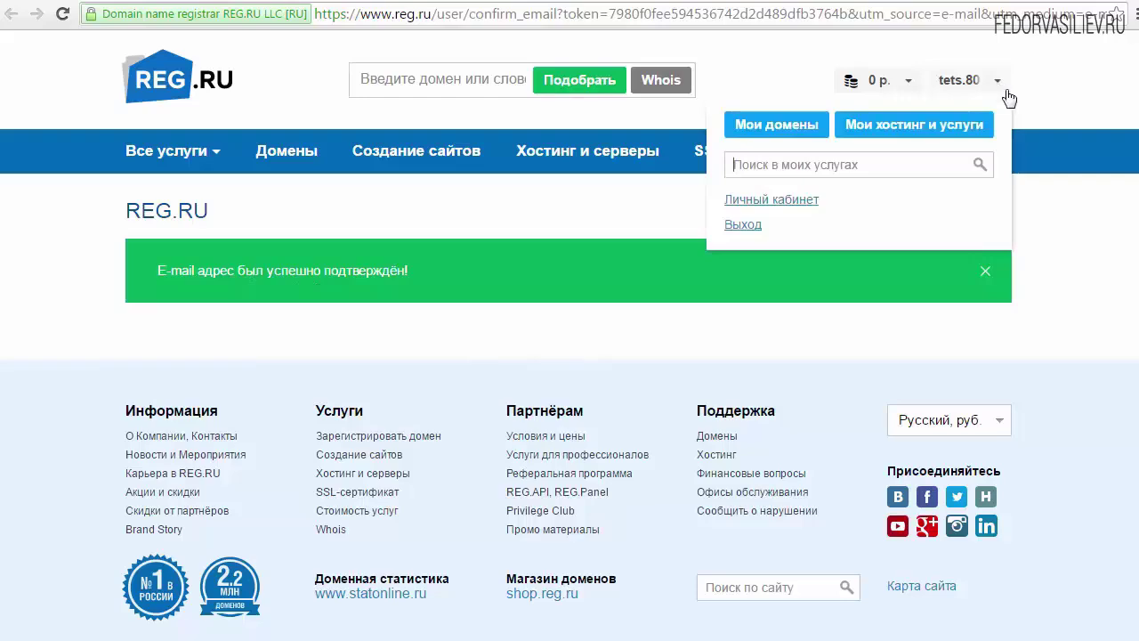
click(1069, 76)
click(577, 3)
scroll(671, 342, up, 5)
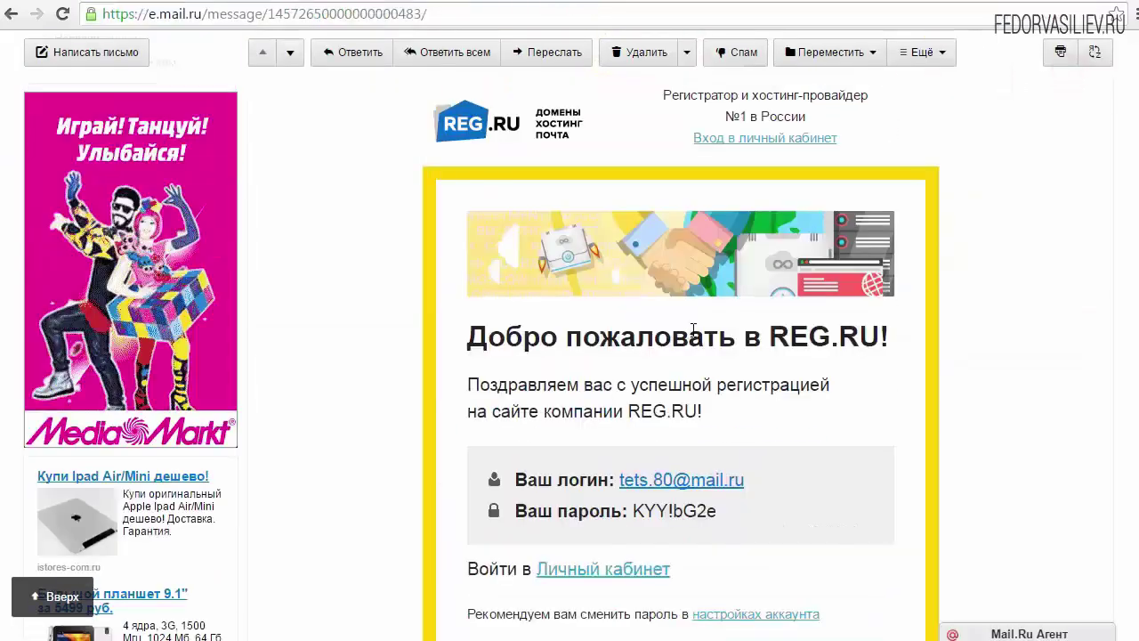
scroll(694, 331, down, 2)
Check the login and password lines, then return to REG.RU's account menu
drag(748, 435, 522, 390)
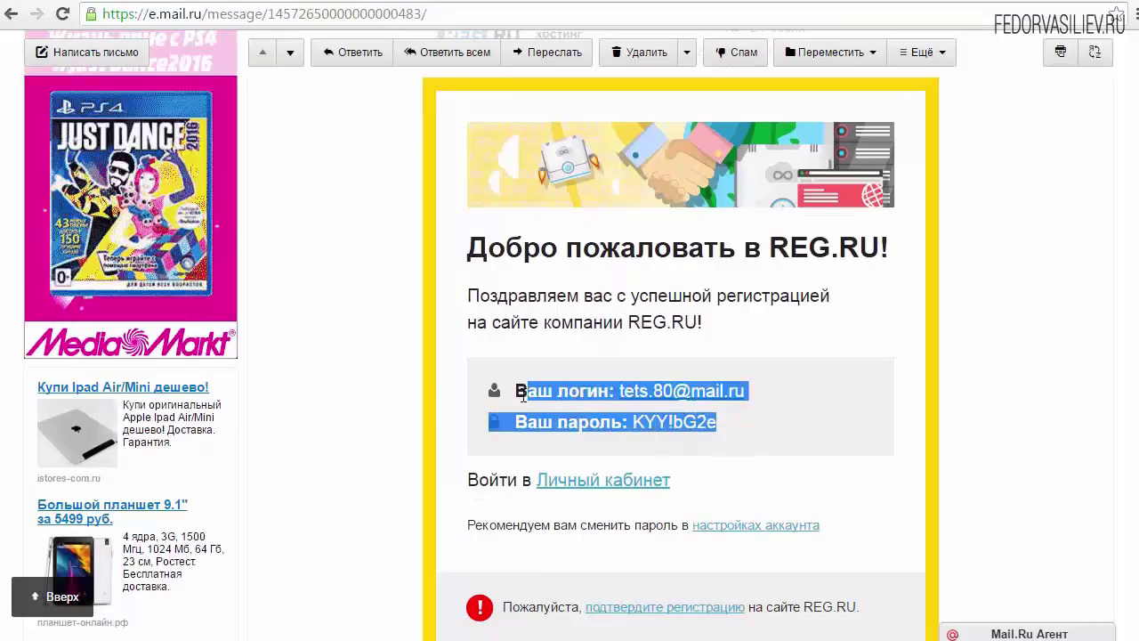
click(761, 421)
click(695, 4)
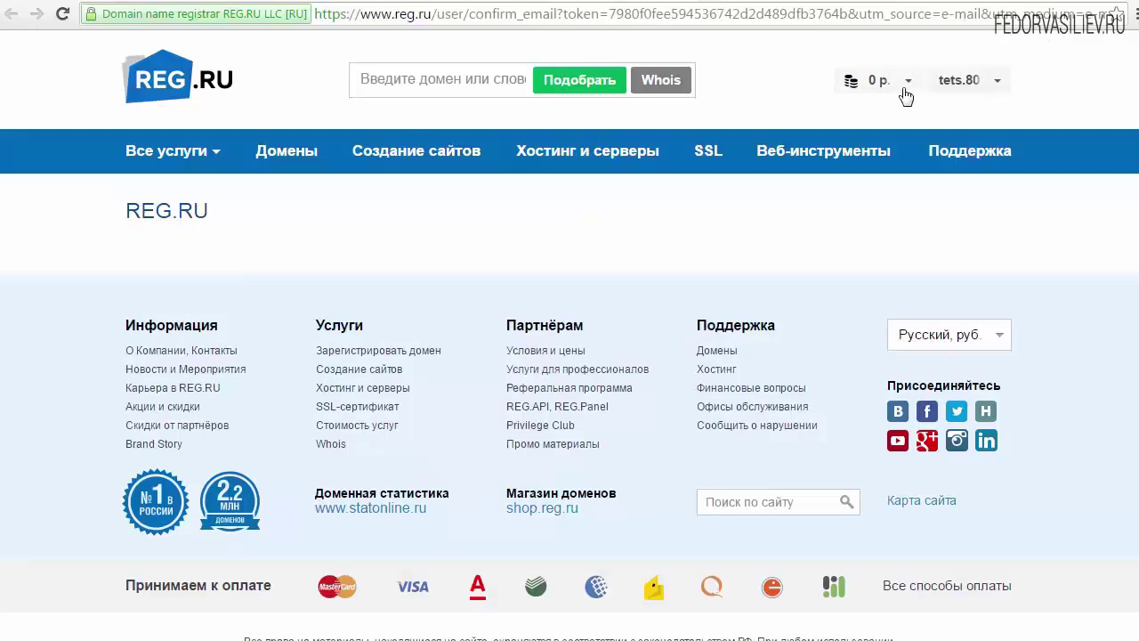
click(908, 81)
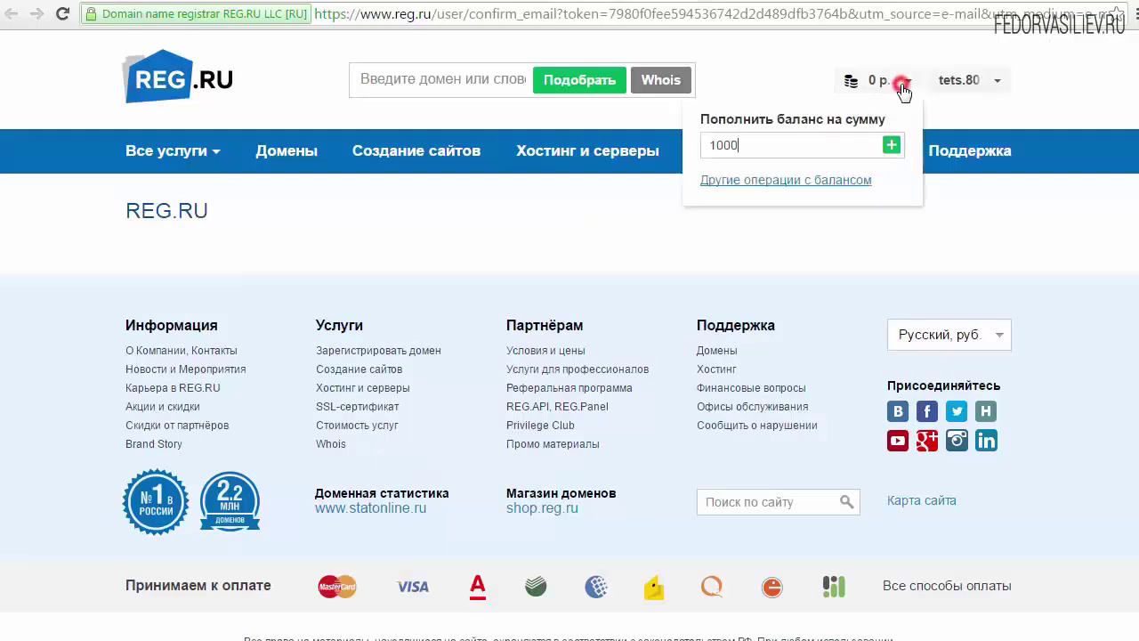
click(992, 85)
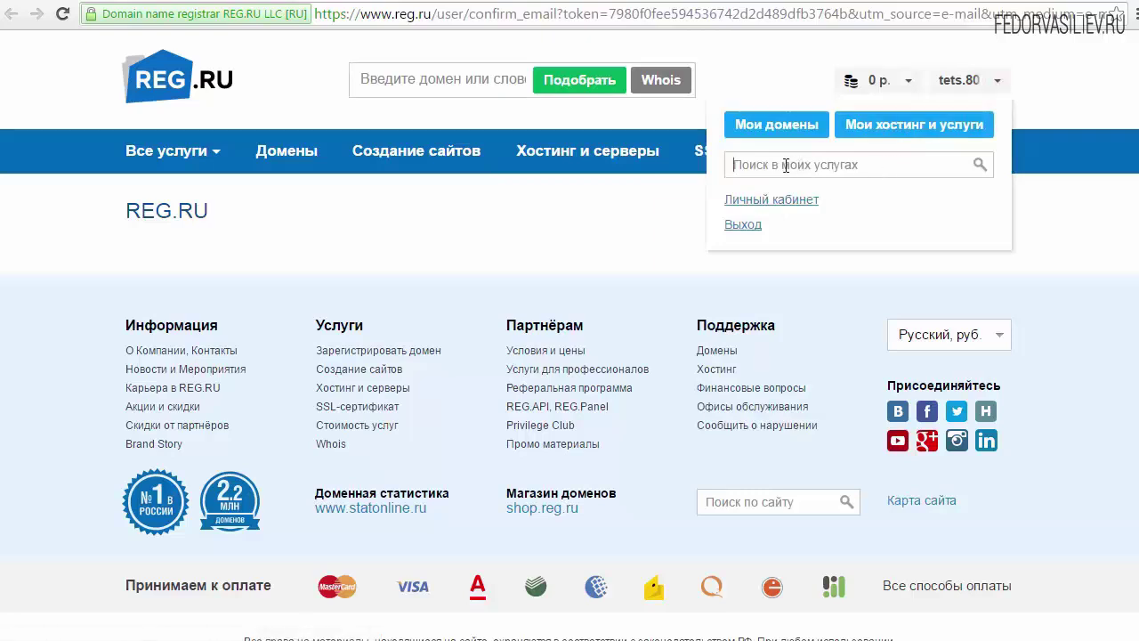
Open the domain list and look through the account-protection prompt and phone field
click(773, 131)
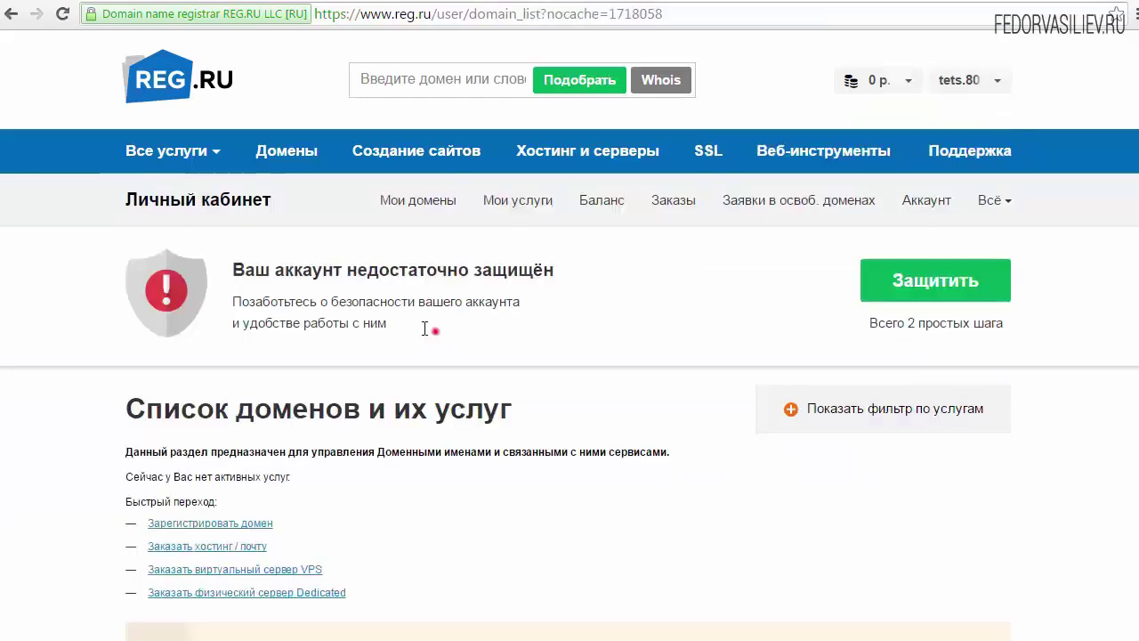
mouse_move(432, 325)
mouse_down()
mouse_move(308, 270)
mouse_move(415, 323)
mouse_up()
click(378, 326)
click(360, 313)
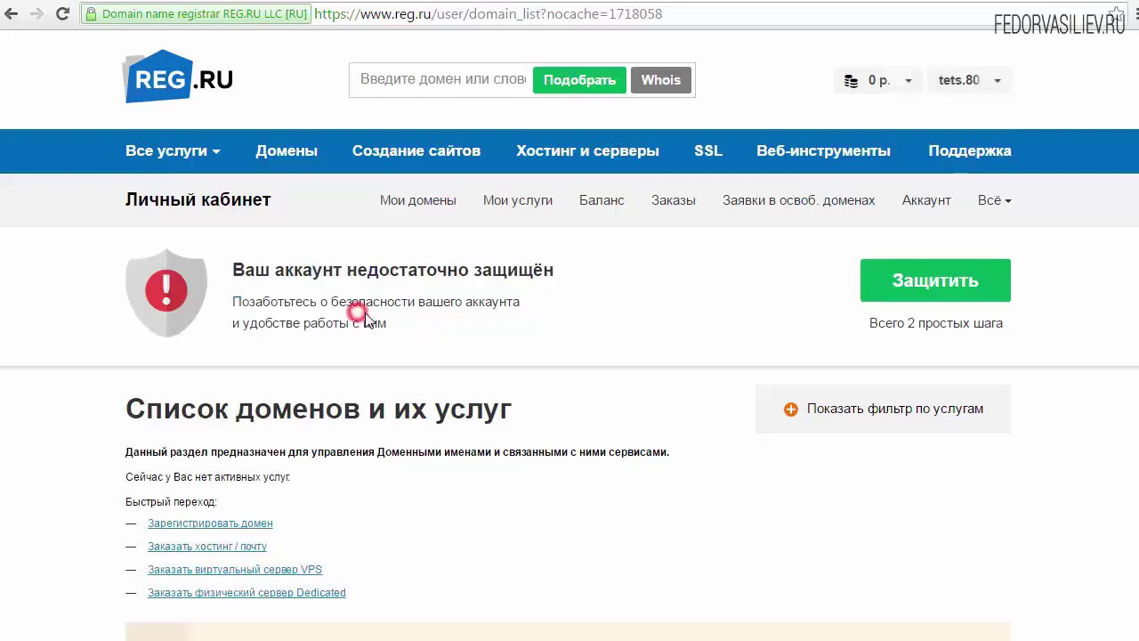
click(917, 294)
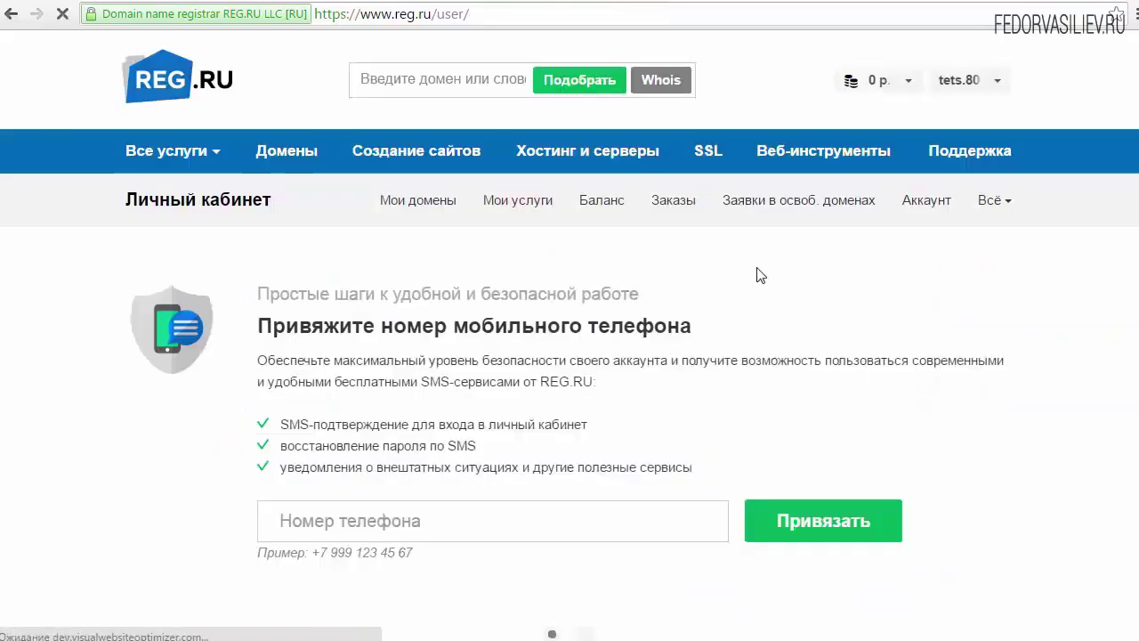
scroll(761, 276, down, 2)
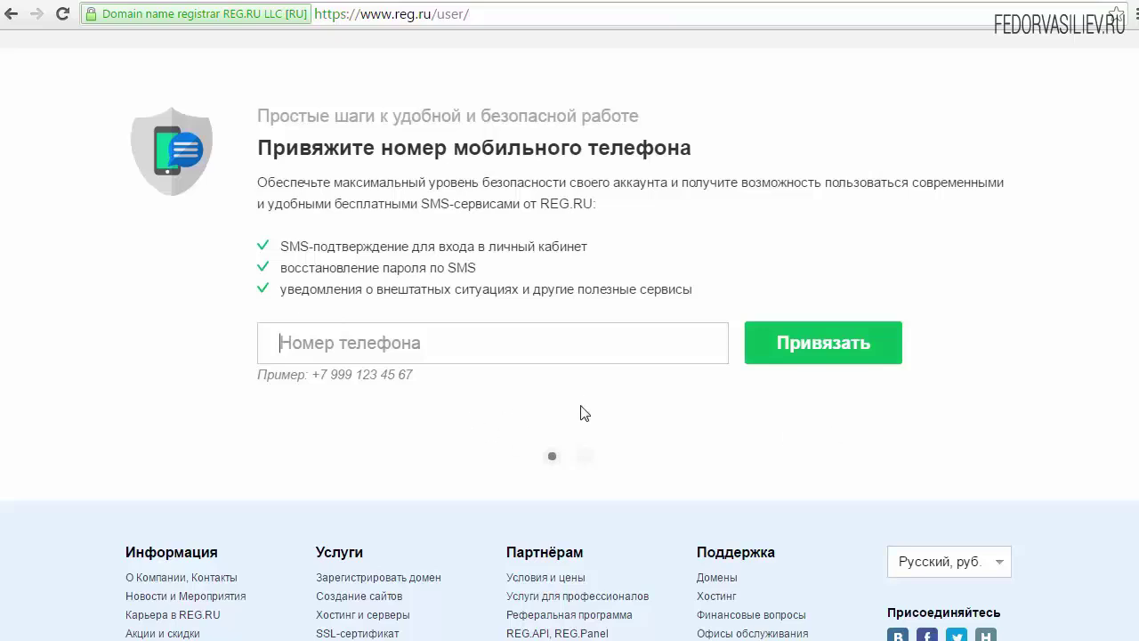
scroll(525, 375, up, 2)
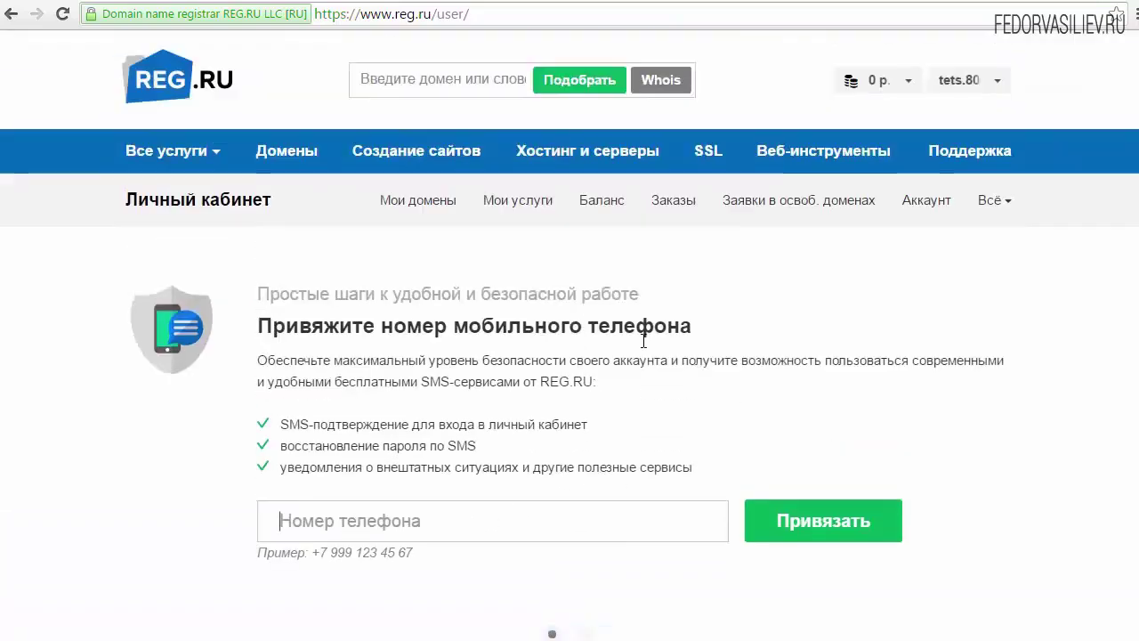
click(351, 520)
click(367, 525)
Review the empty domains and services list, then go to domain registration
click(302, 151)
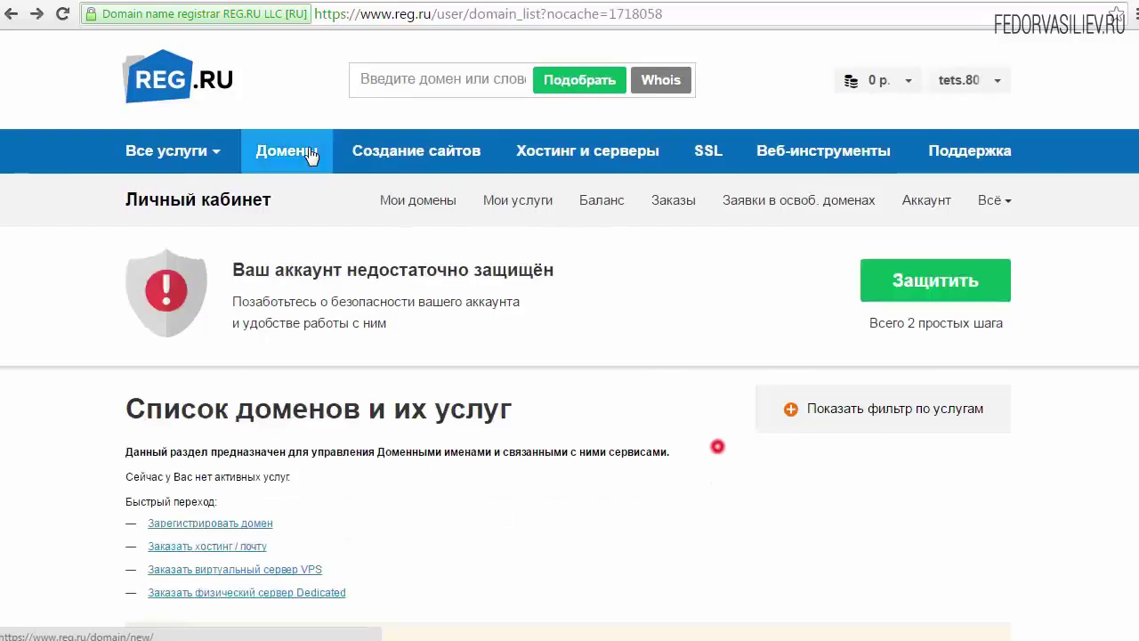
scroll(311, 267, down, 2)
scroll(213, 371, down, 2)
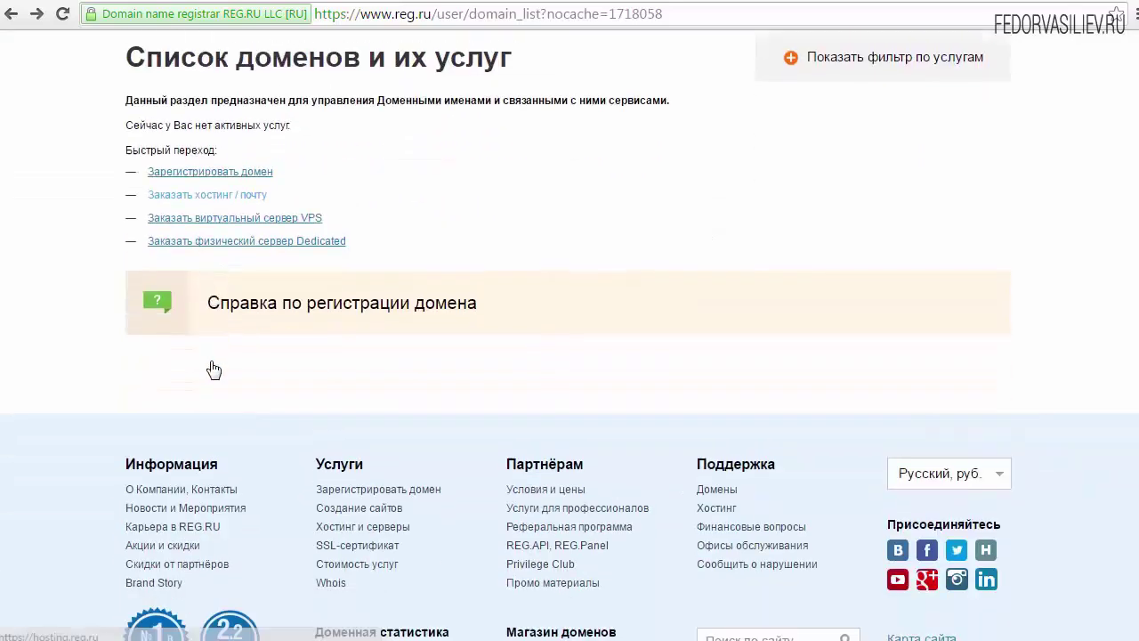
scroll(203, 378, up, 2)
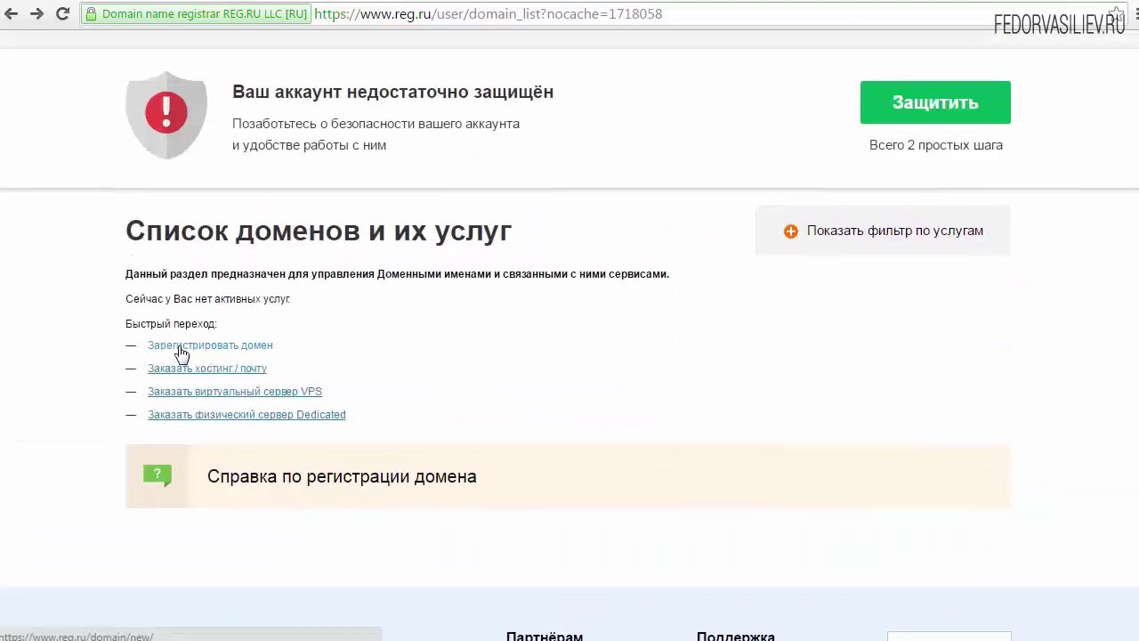
scroll(725, 419, up, 2)
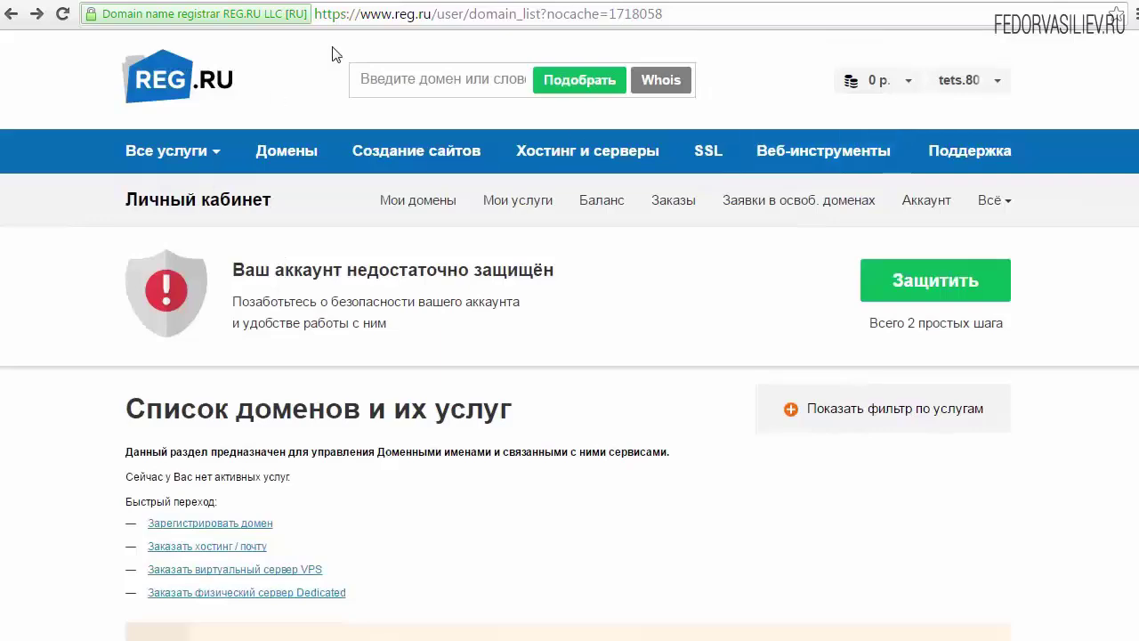
scroll(539, 323, down, 2)
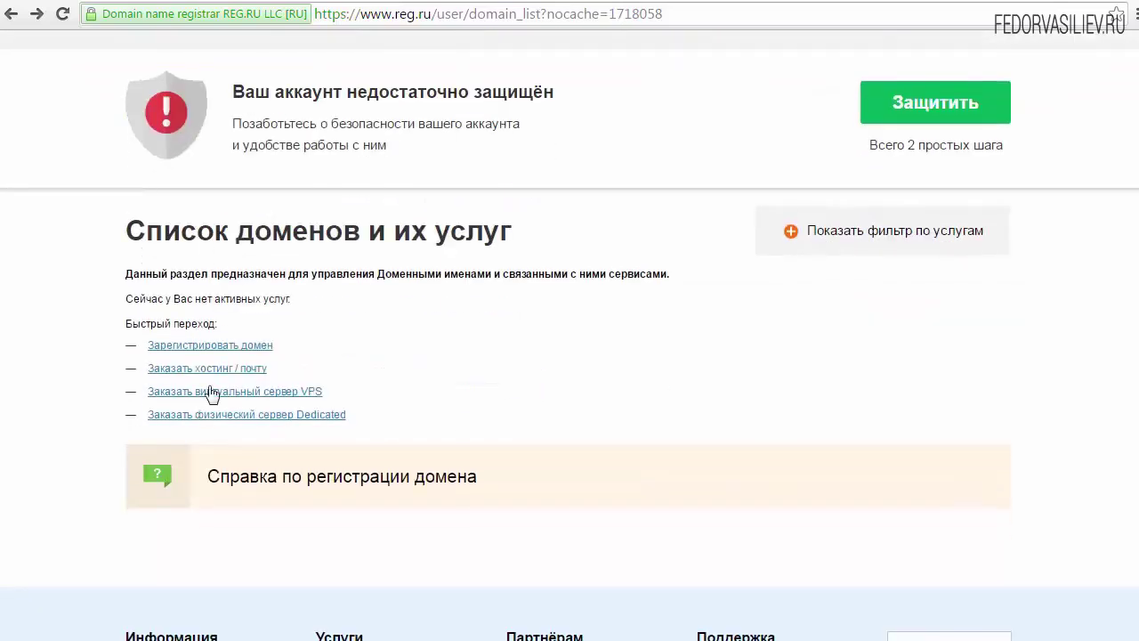
click(210, 345)
Paste hosting-manager into the domain registration search box
text(hosting-manager)
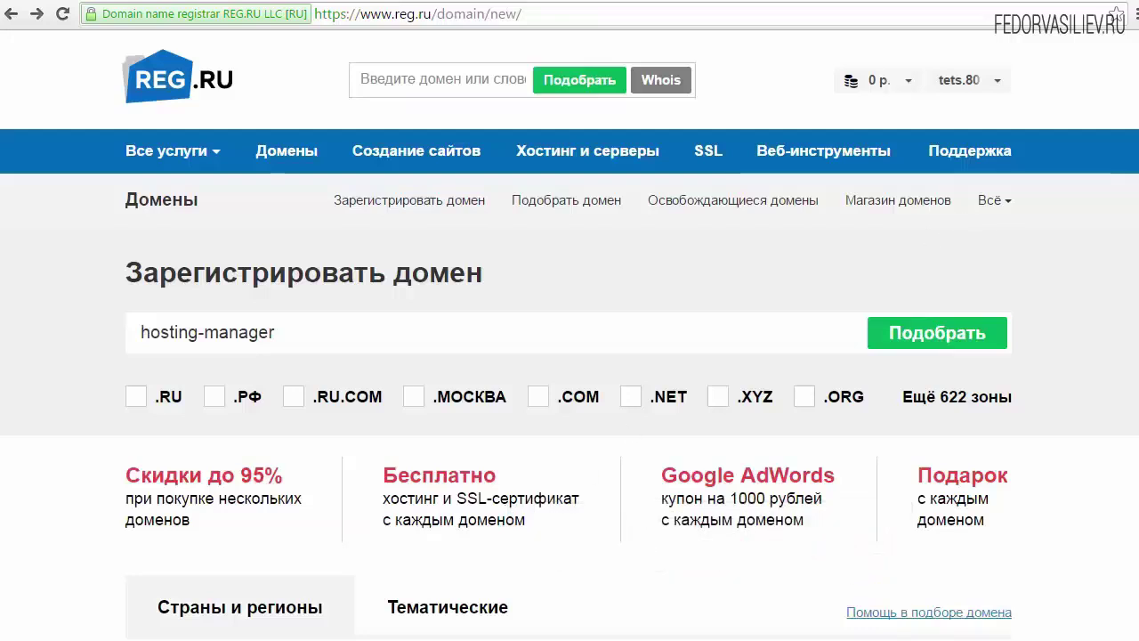
scroll(569, 338, down, 1)
drag(305, 247, 107, 249)
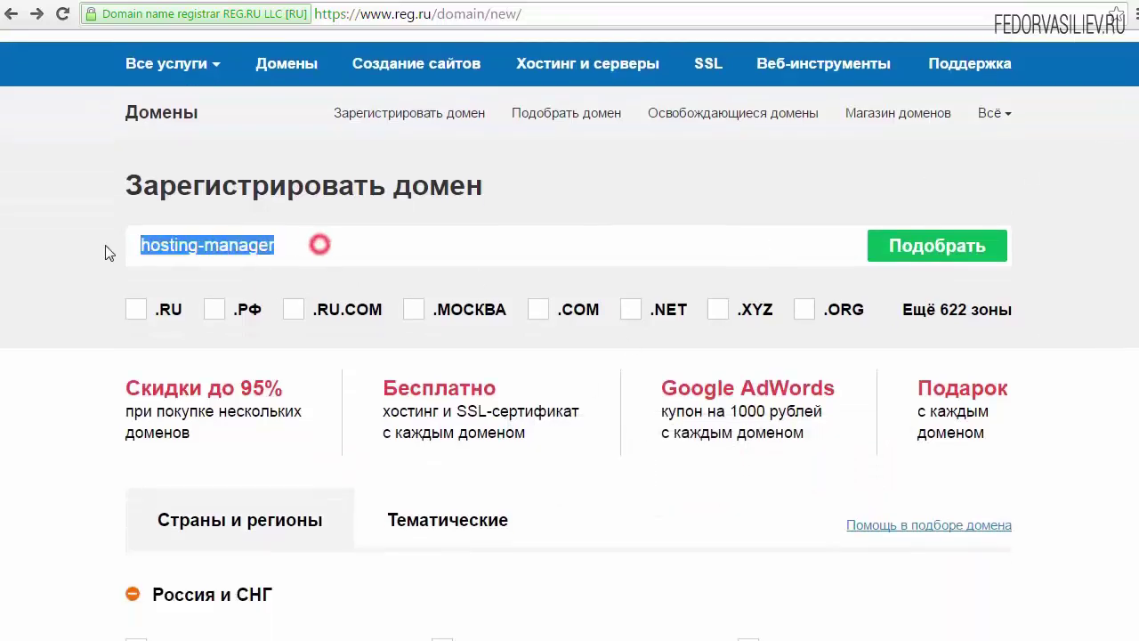
scroll(243, 273, up, 1)
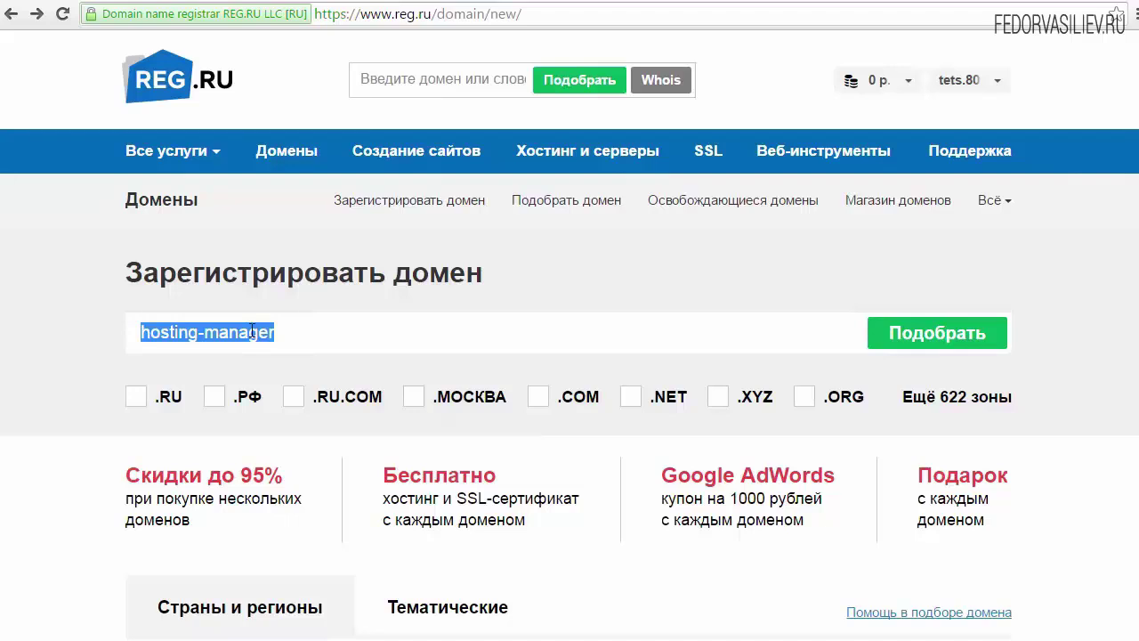
click(298, 330)
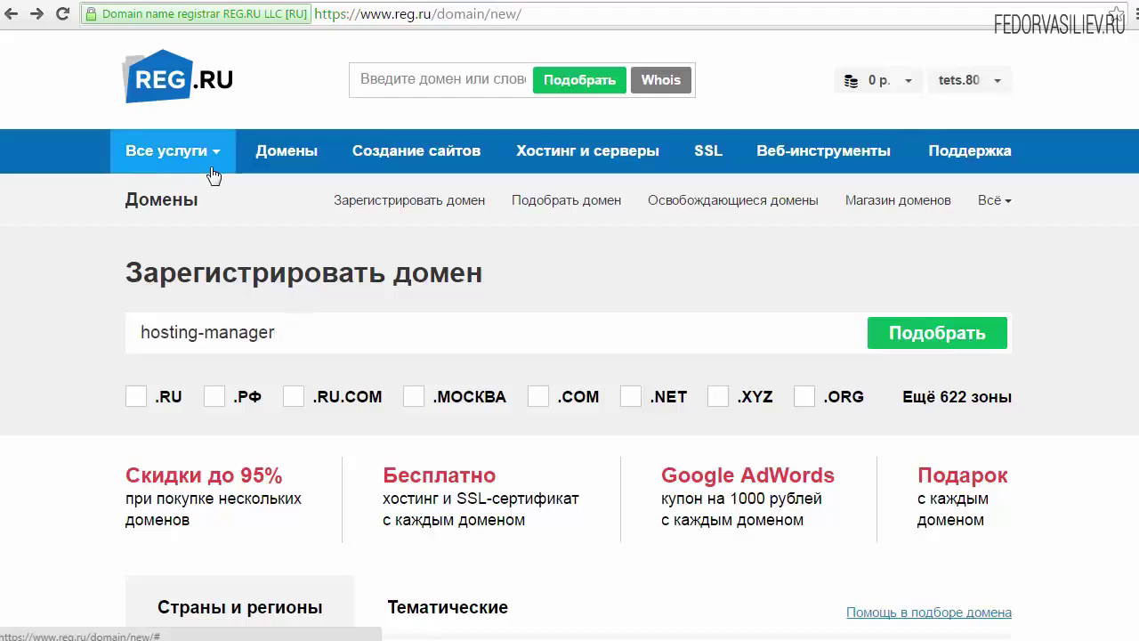
triple_click(216, 331)
click(293, 328)
drag(330, 330, 147, 336)
key(ctrl+c)
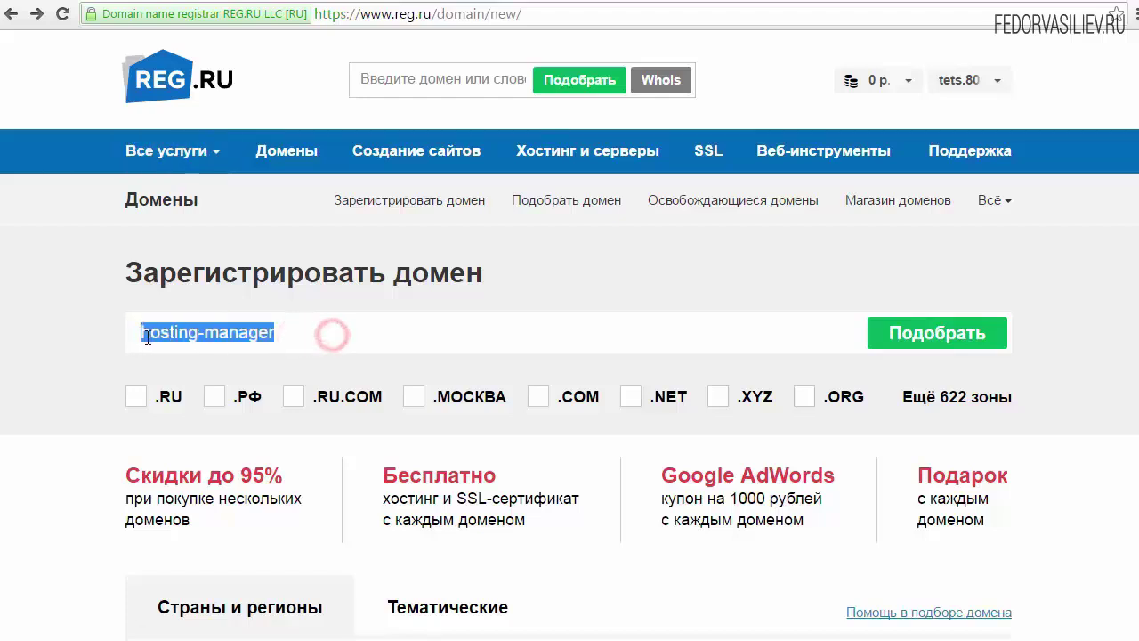
click(267, 331)
drag(129, 270, 311, 333)
click(293, 335)
click(296, 336)
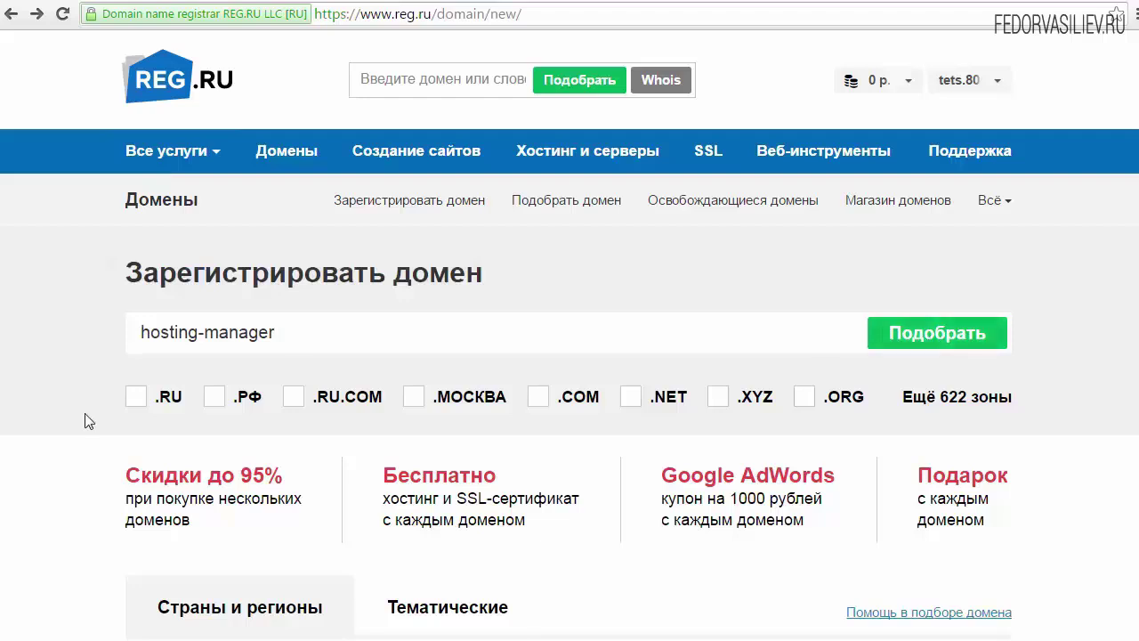
Reload the page, paste hosting-manager again and tick only the .RU zone
click(133, 399)
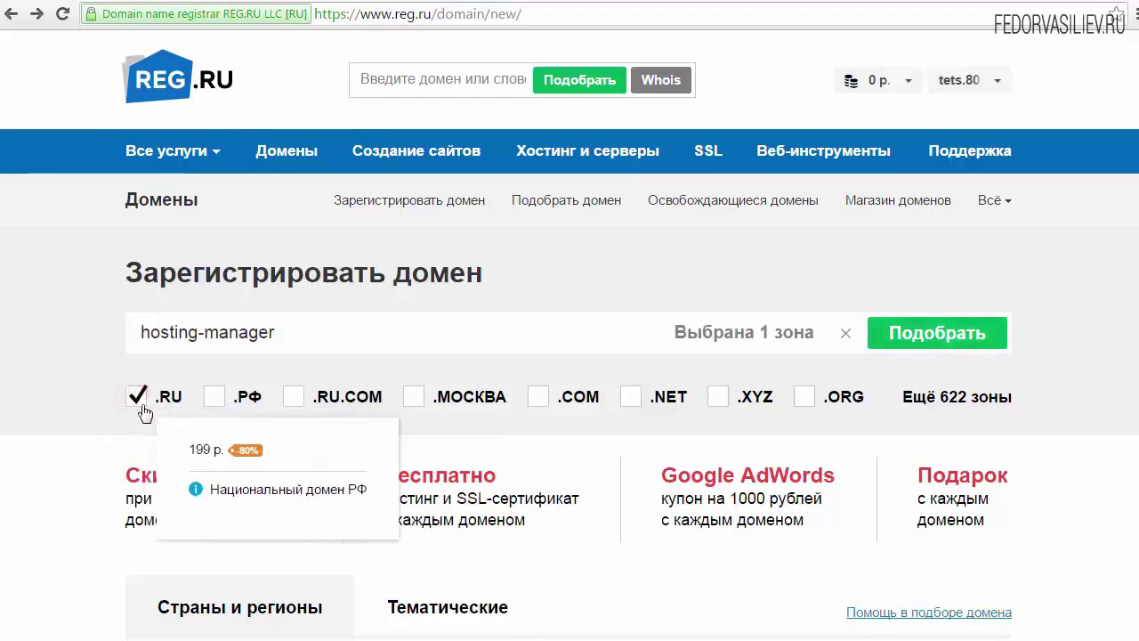
click(139, 395)
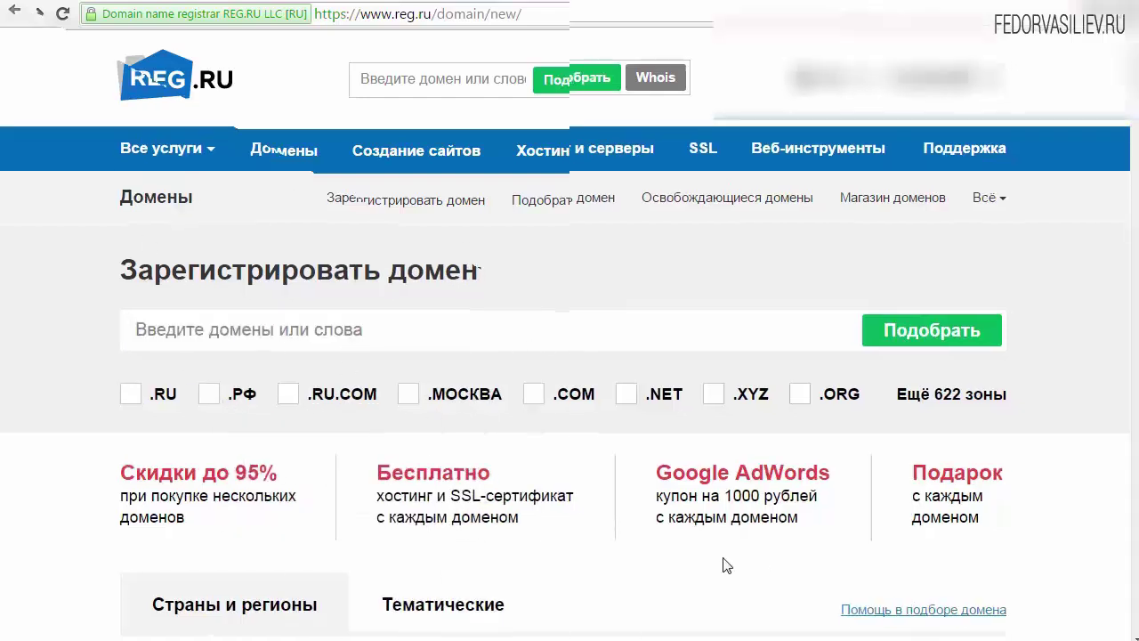
mouse_move(258, 473)
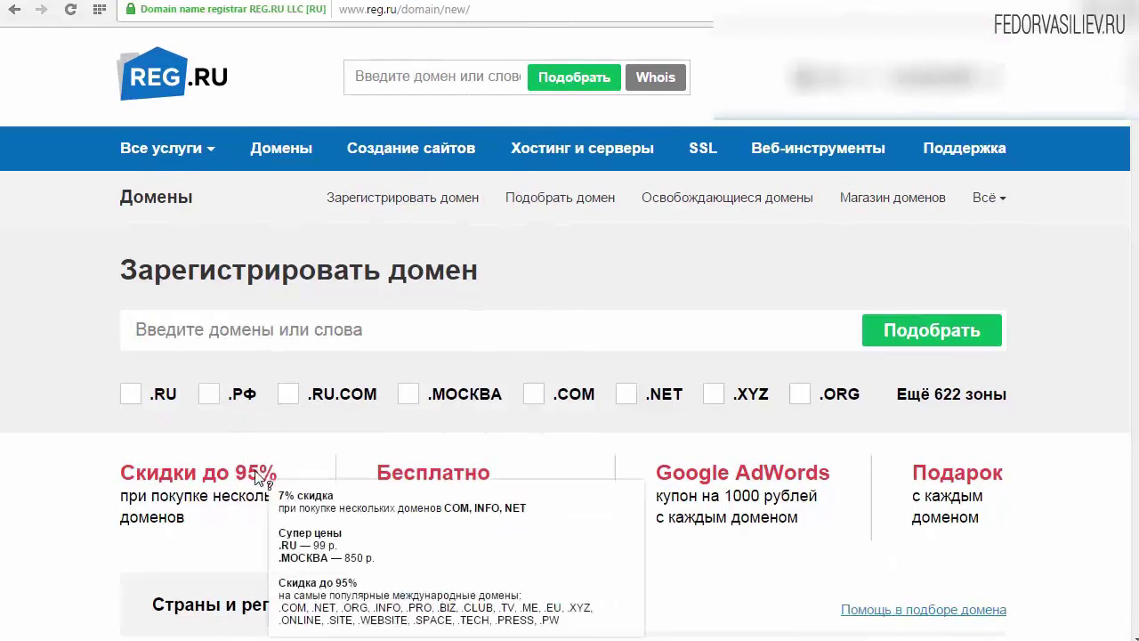
right_click(216, 331)
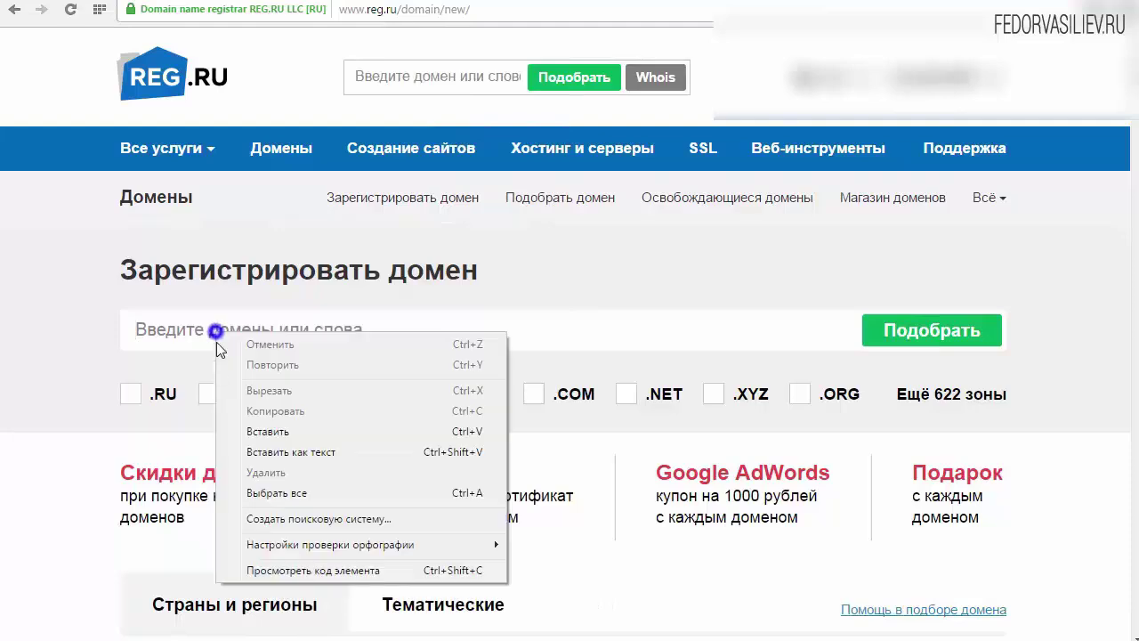
click(272, 435)
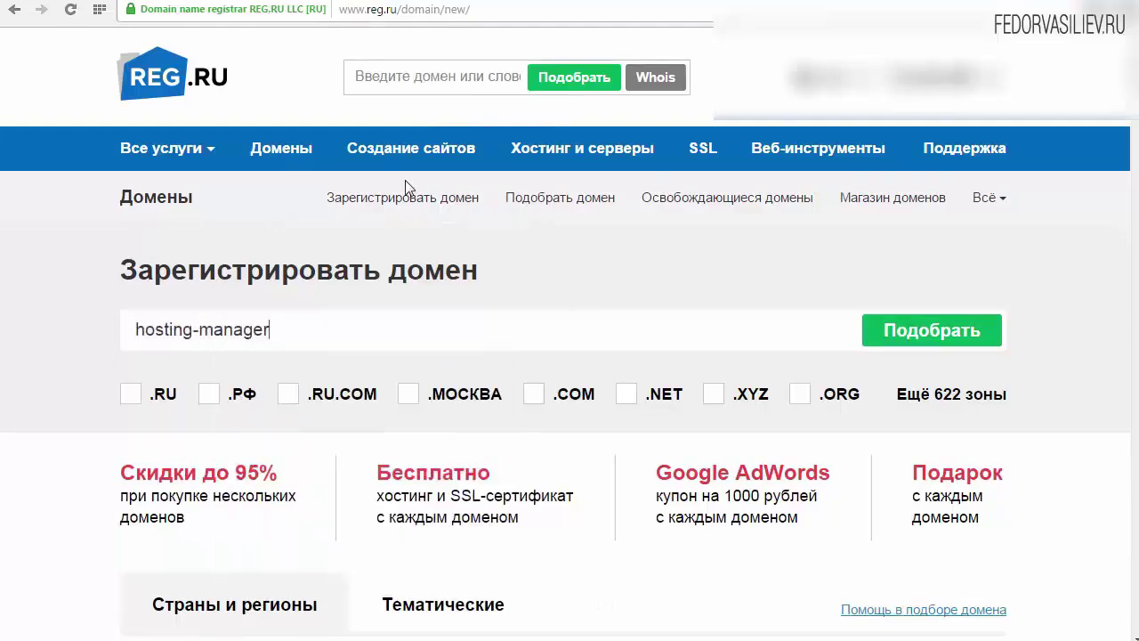
click(276, 150)
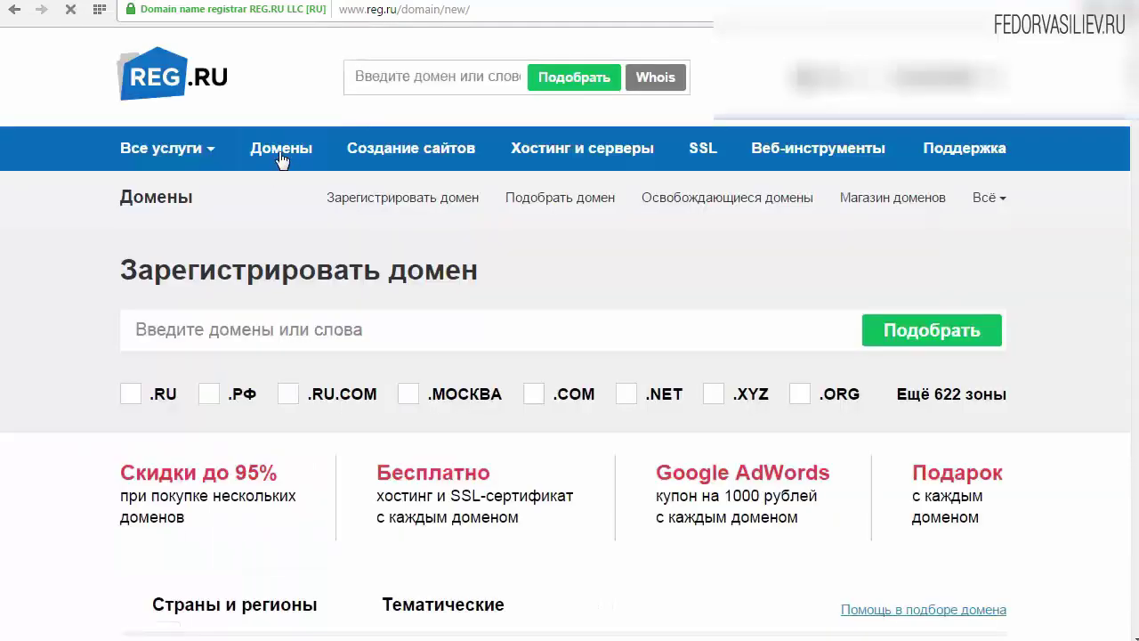
right_click(280, 328)
click(333, 430)
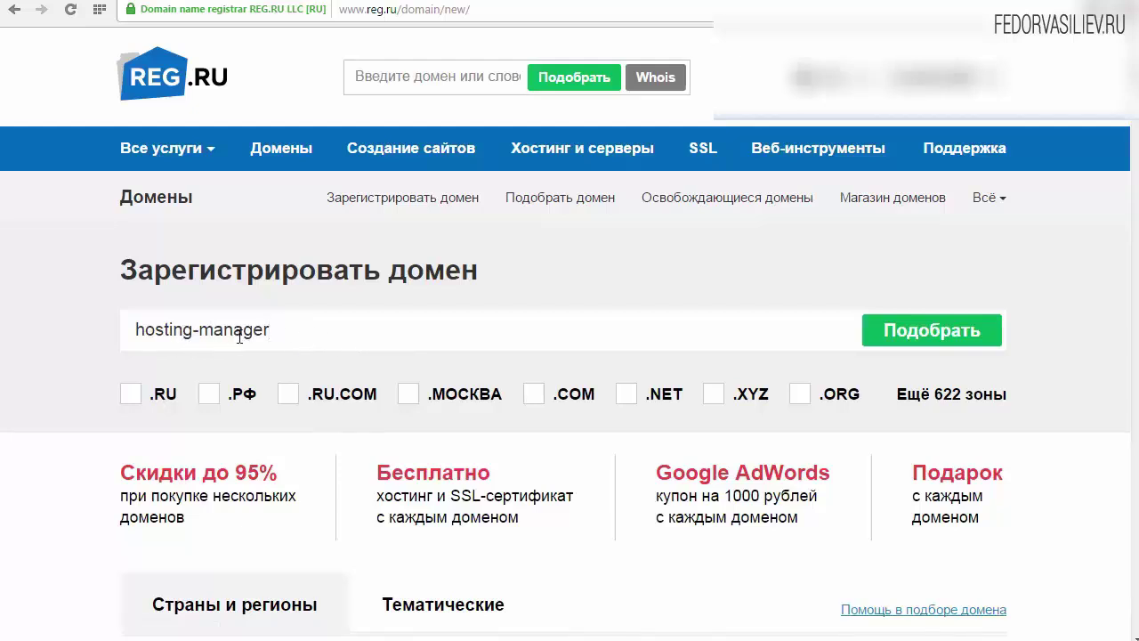
click(131, 397)
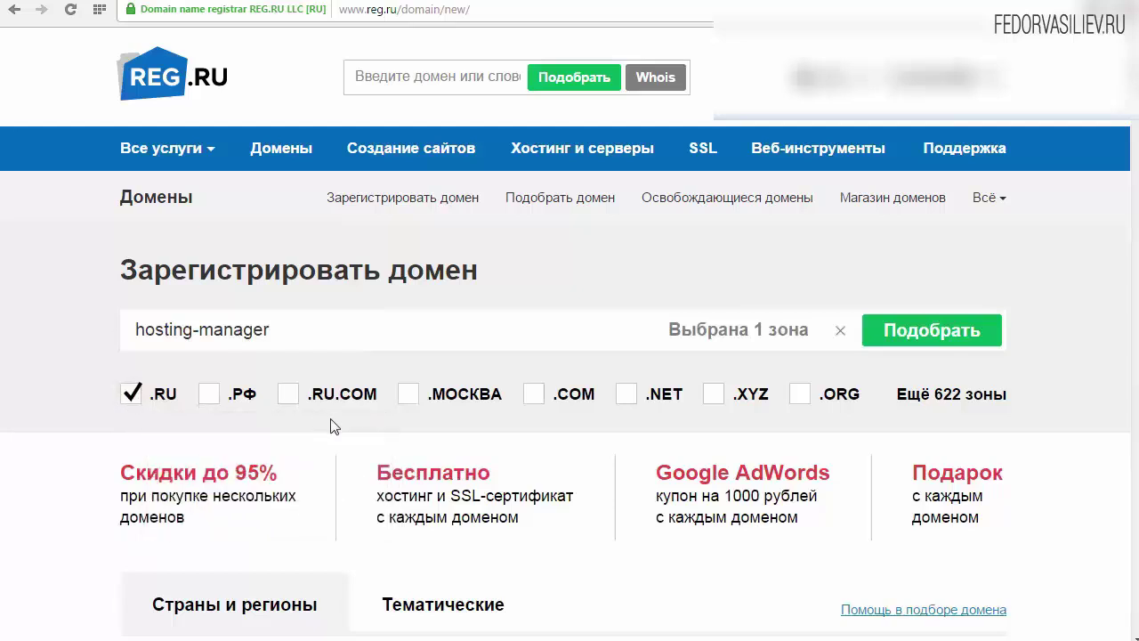
Check hosting-manager.ru is available at 99 р. and show the selected-domains list
click(917, 334)
scroll(1005, 256, down, 2)
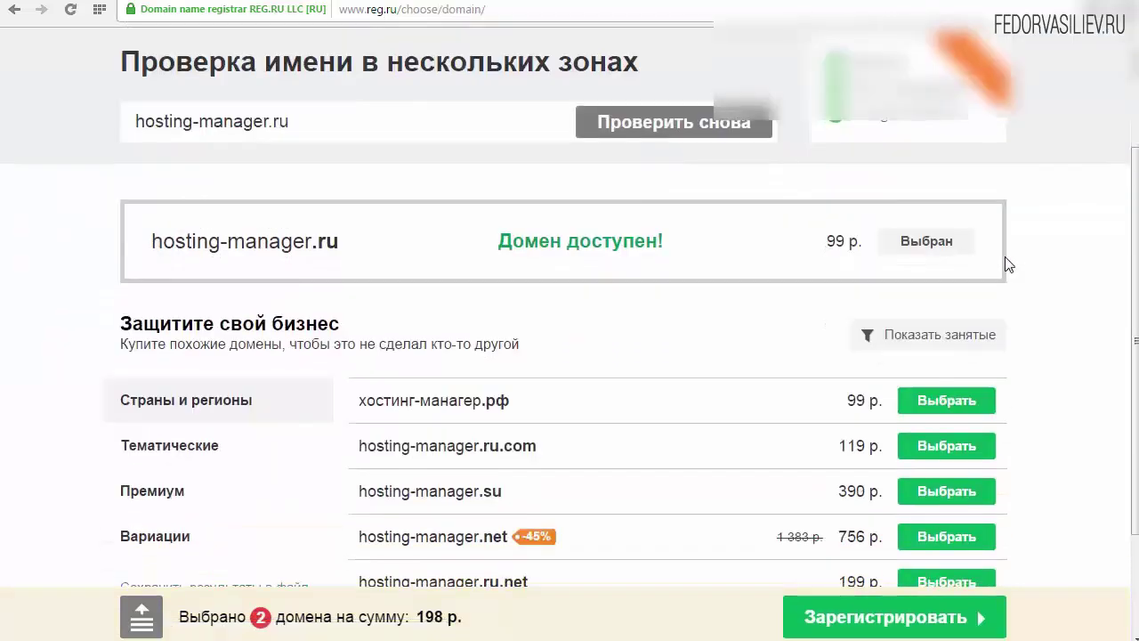
triple_click(815, 244)
click(817, 243)
triple_click(819, 240)
click(839, 243)
scroll(801, 279, up, 2)
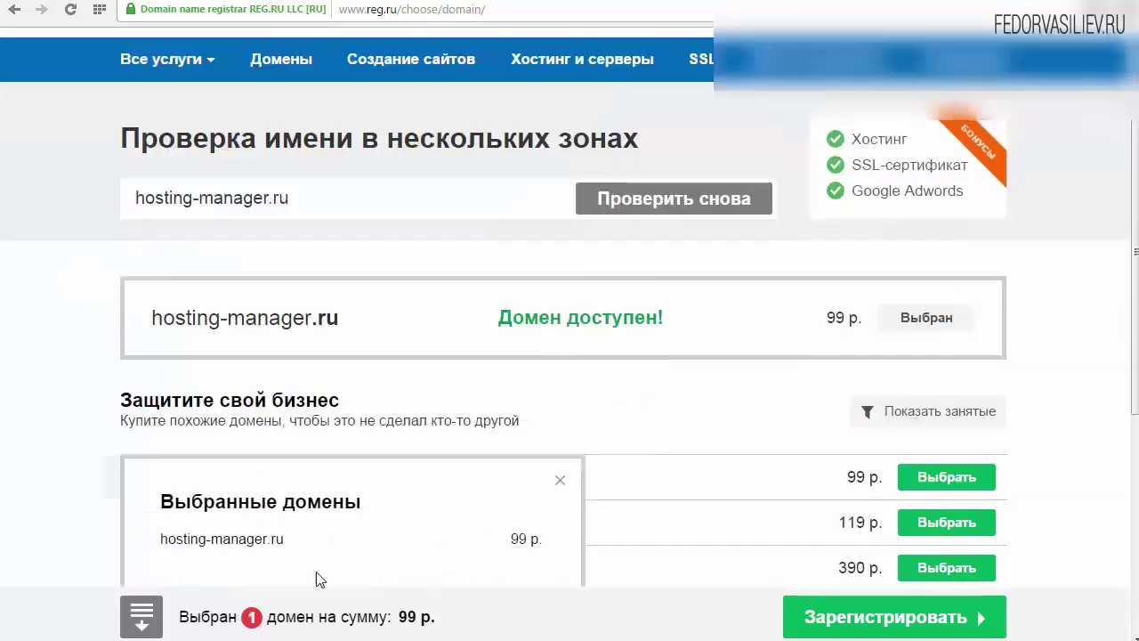
scroll(623, 409, down, 1)
click(214, 616)
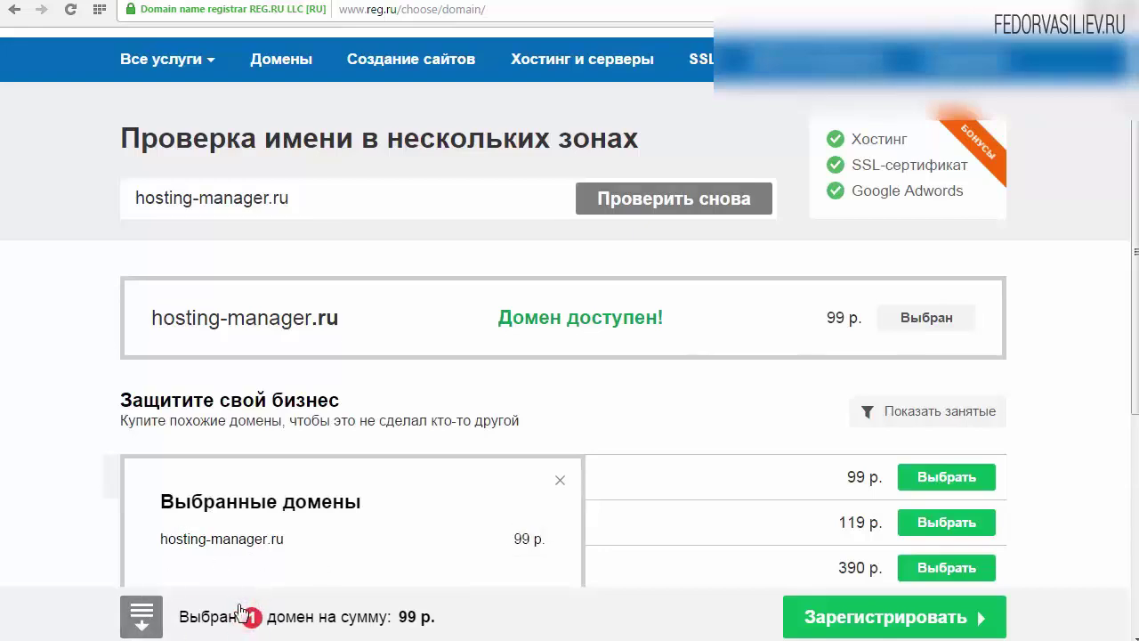
Proceed with hosting-manager.ru and review its 1-year .ru registration term
click(881, 627)
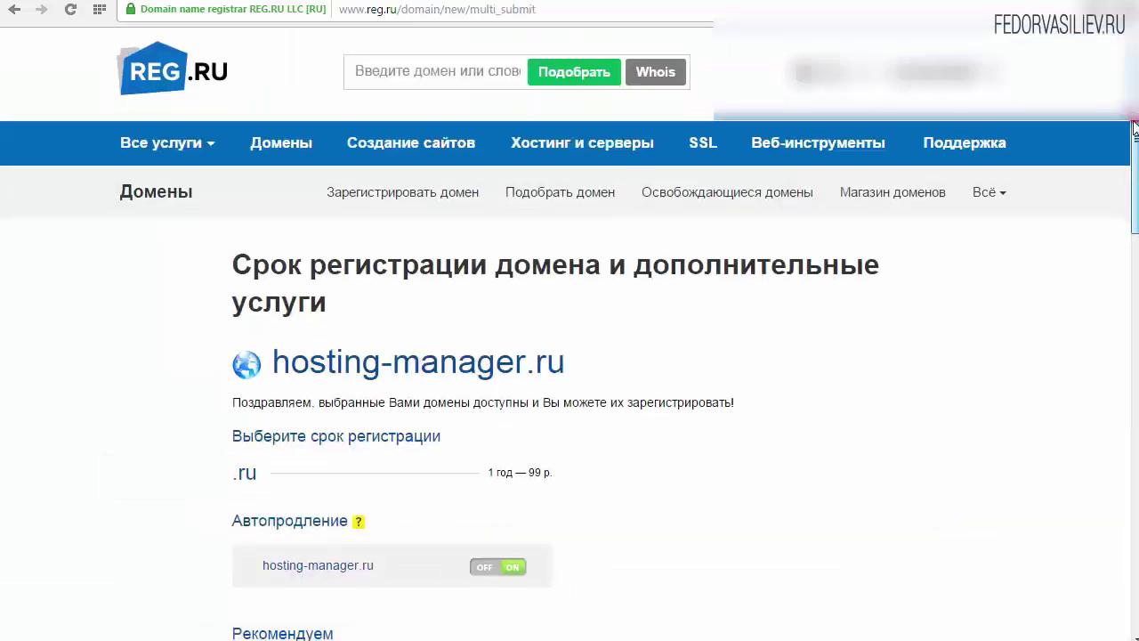
drag(1126, 124, 1128, 200)
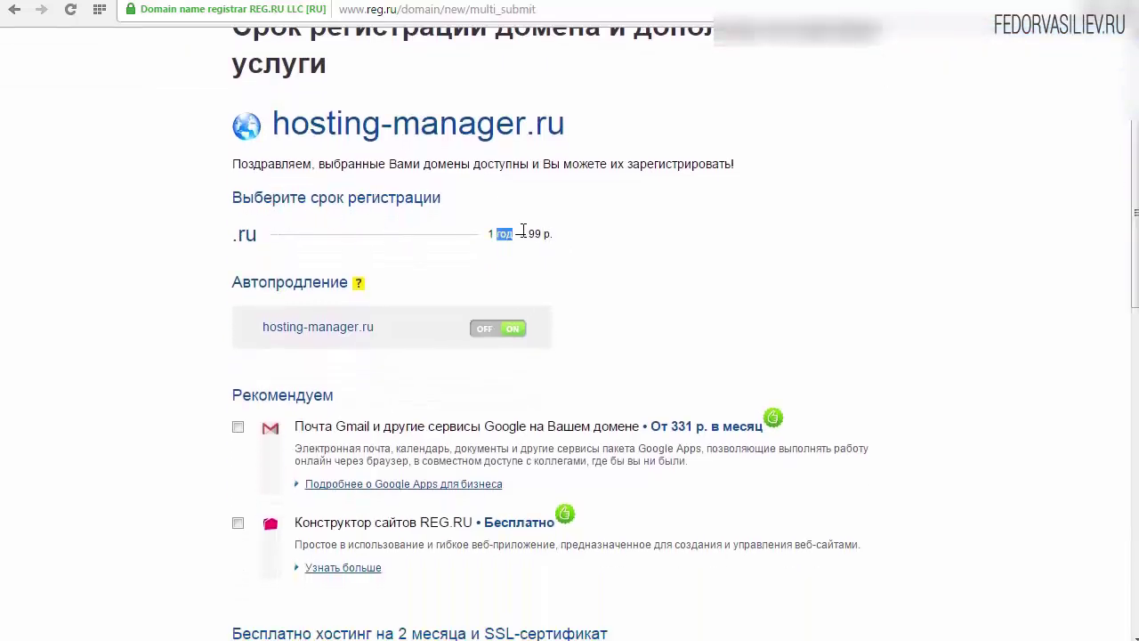
drag(482, 232, 524, 237)
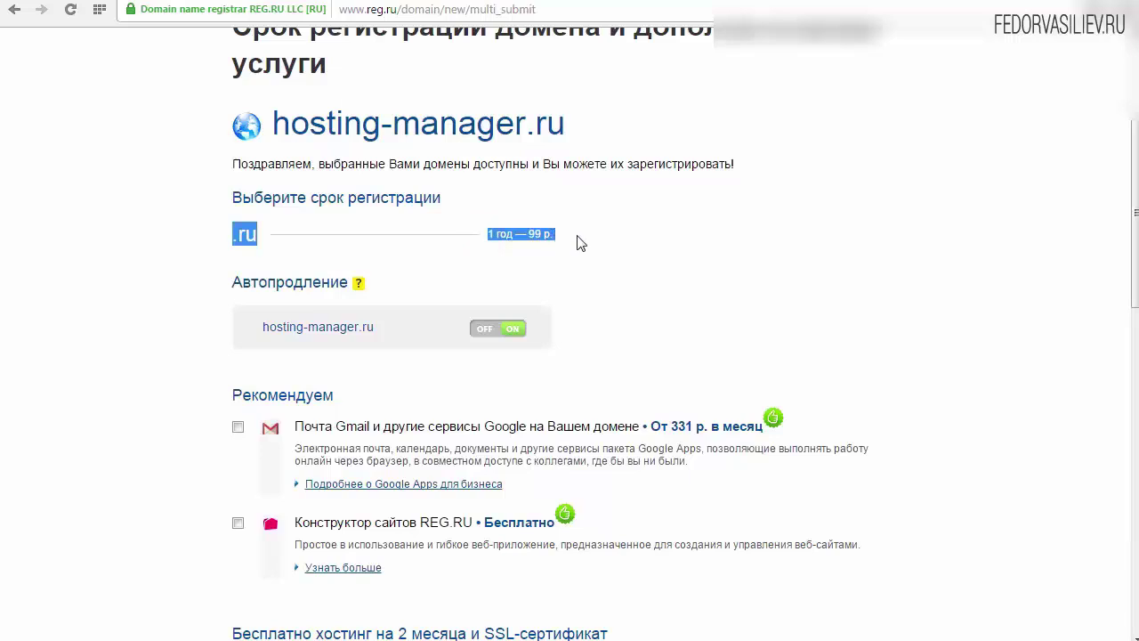
click(566, 237)
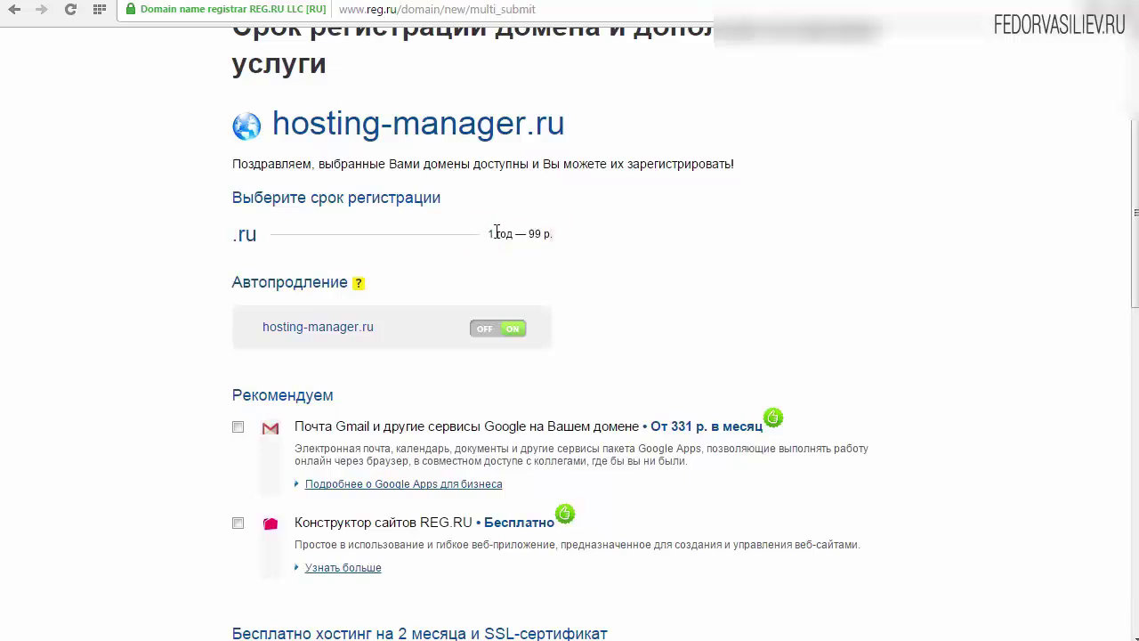
triple_click(530, 233)
click(554, 232)
Switch auto-renewal off for hosting-manager.ru and continue the order
click(481, 338)
scroll(666, 333, up, 2)
scroll(453, 211, down, 2)
click(516, 331)
click(489, 329)
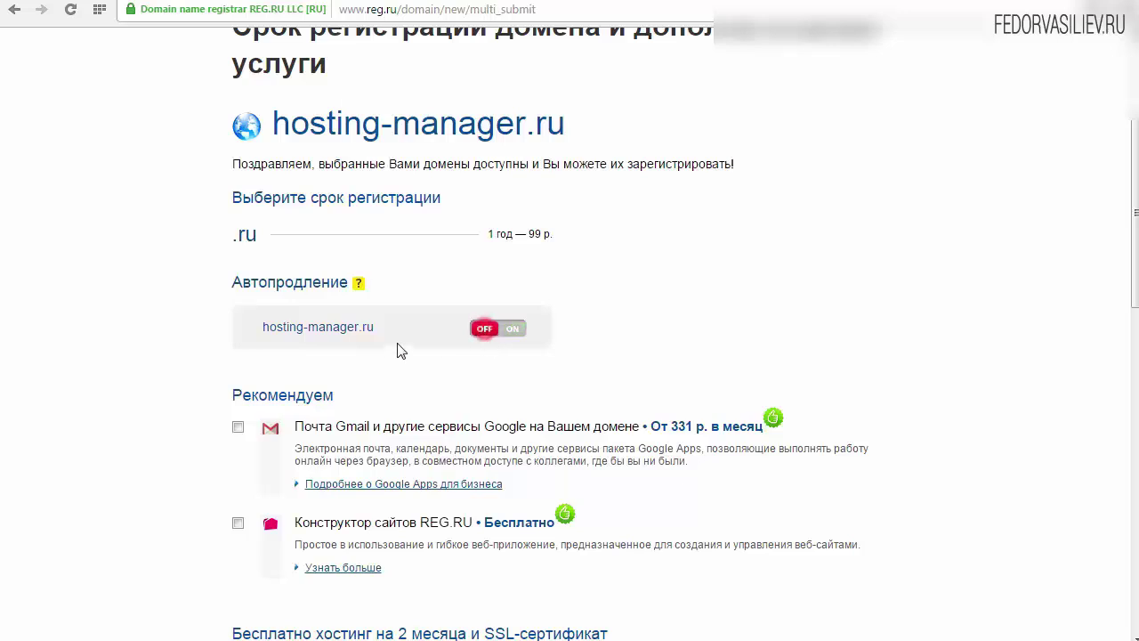
scroll(457, 353, down, 2)
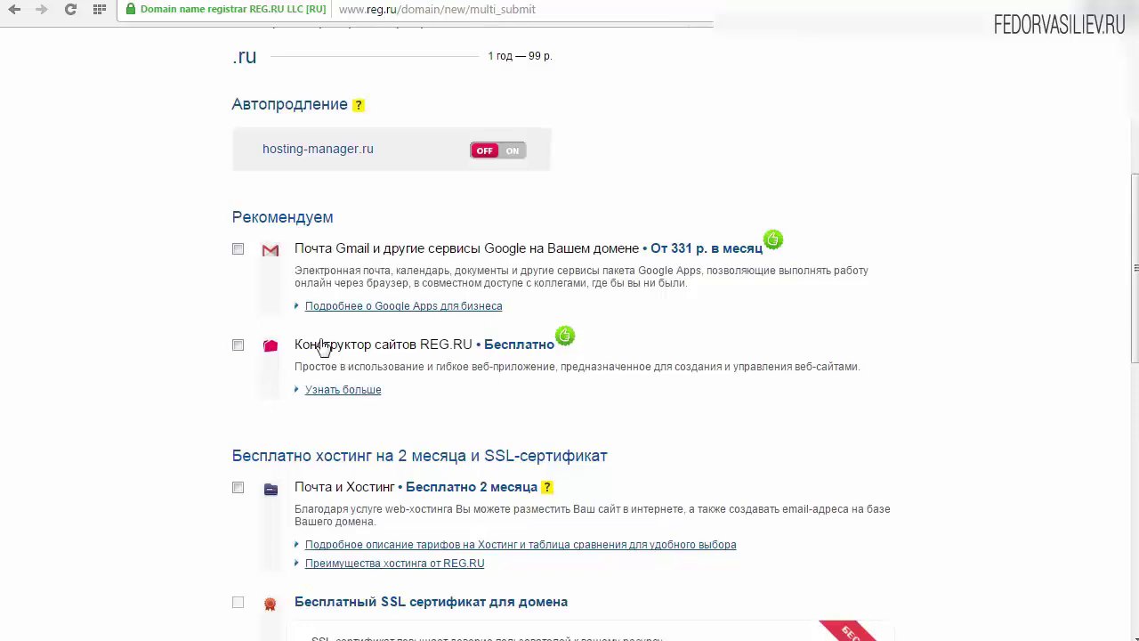
drag(1137, 276, 1135, 452)
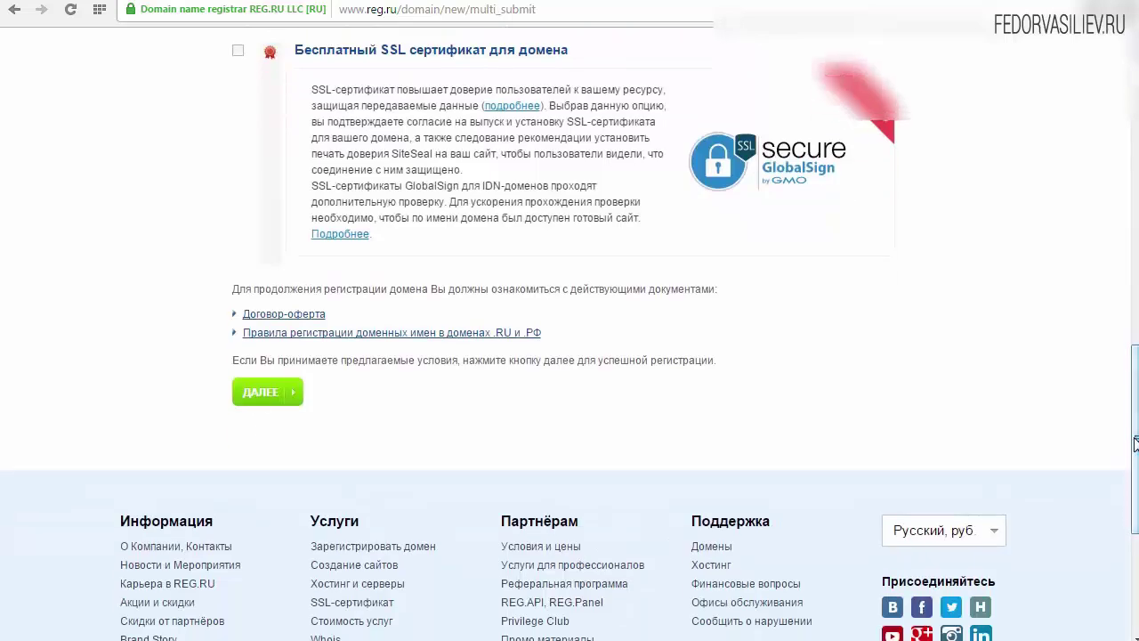
click(255, 394)
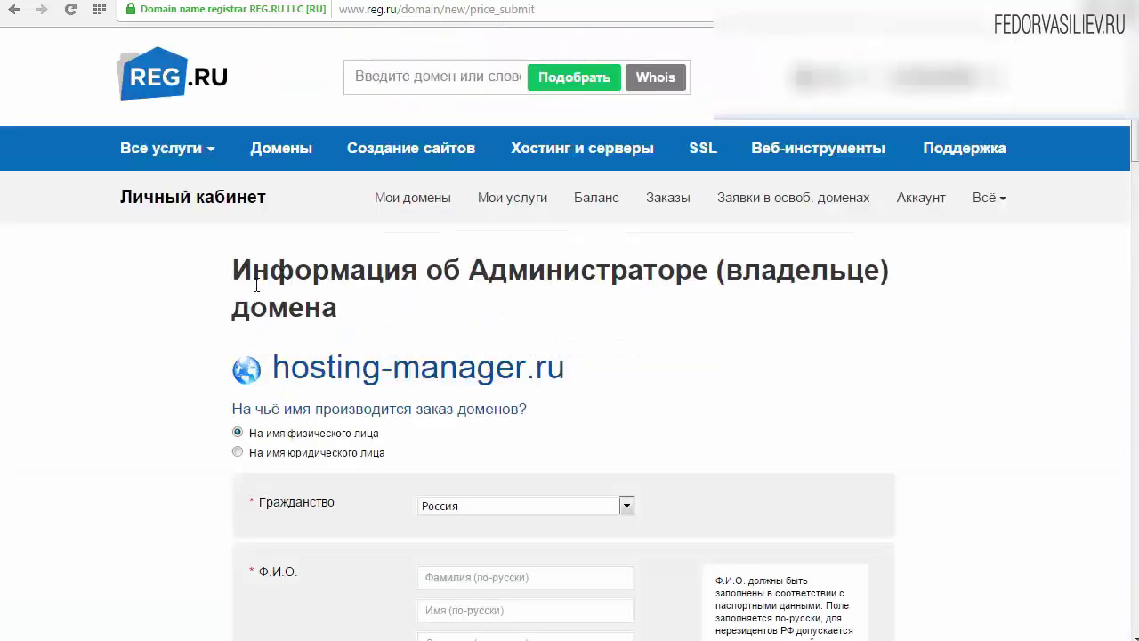
Keep Россия as the domain owner's citizenship
scroll(569, 356, down, 5)
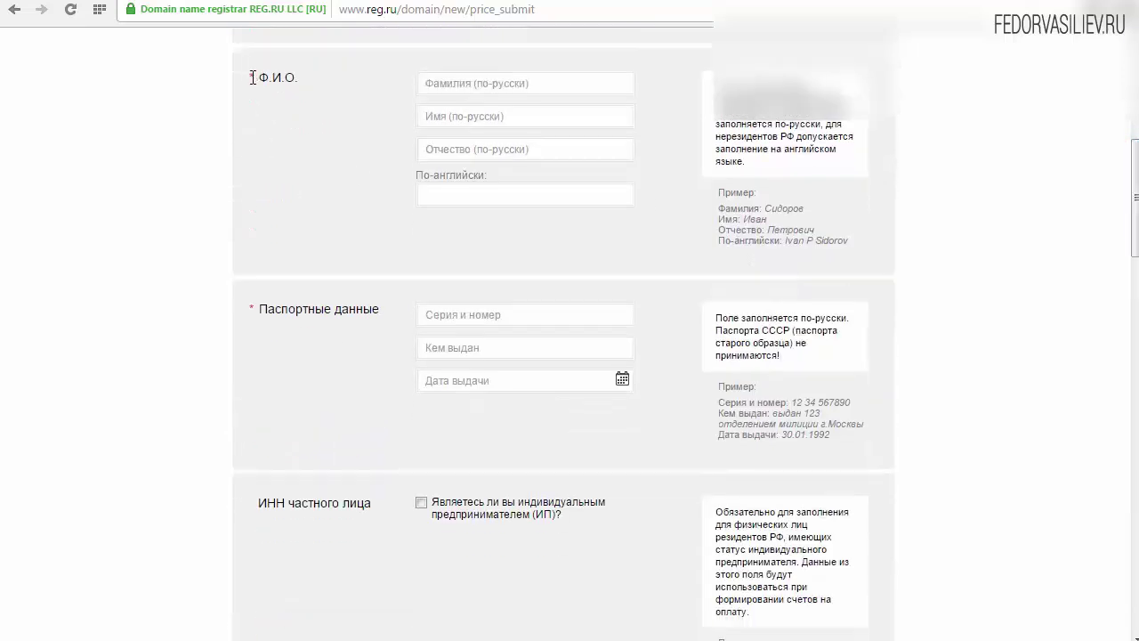
scroll(1078, 170, up, 2)
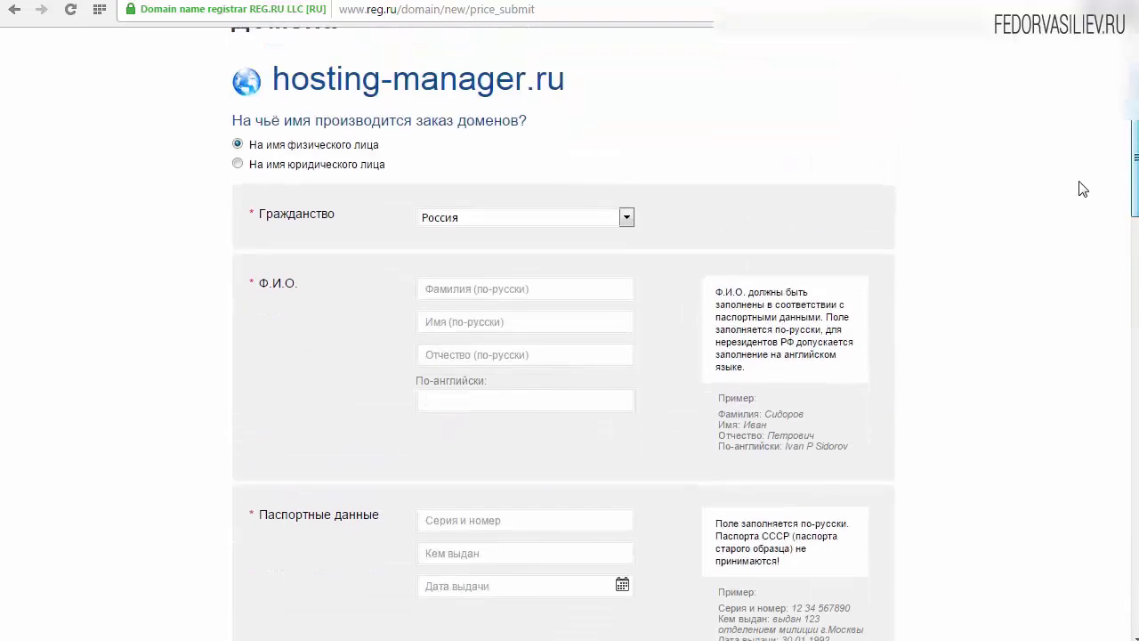
scroll(1083, 189, down, 1)
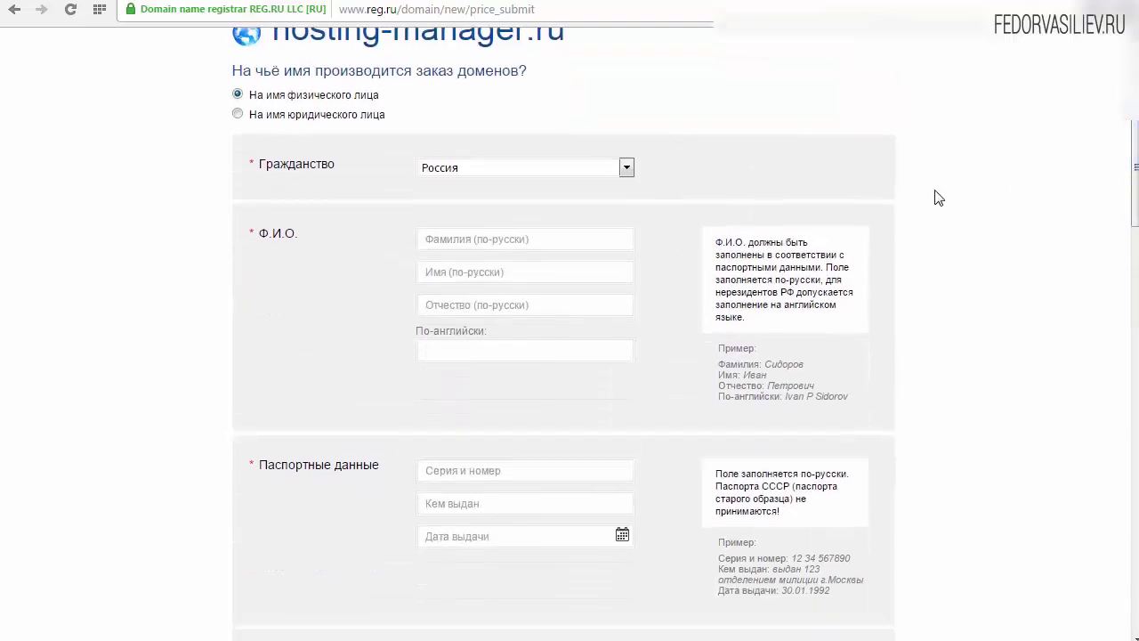
click(450, 167)
click(452, 167)
click(494, 169)
click(491, 168)
click(521, 171)
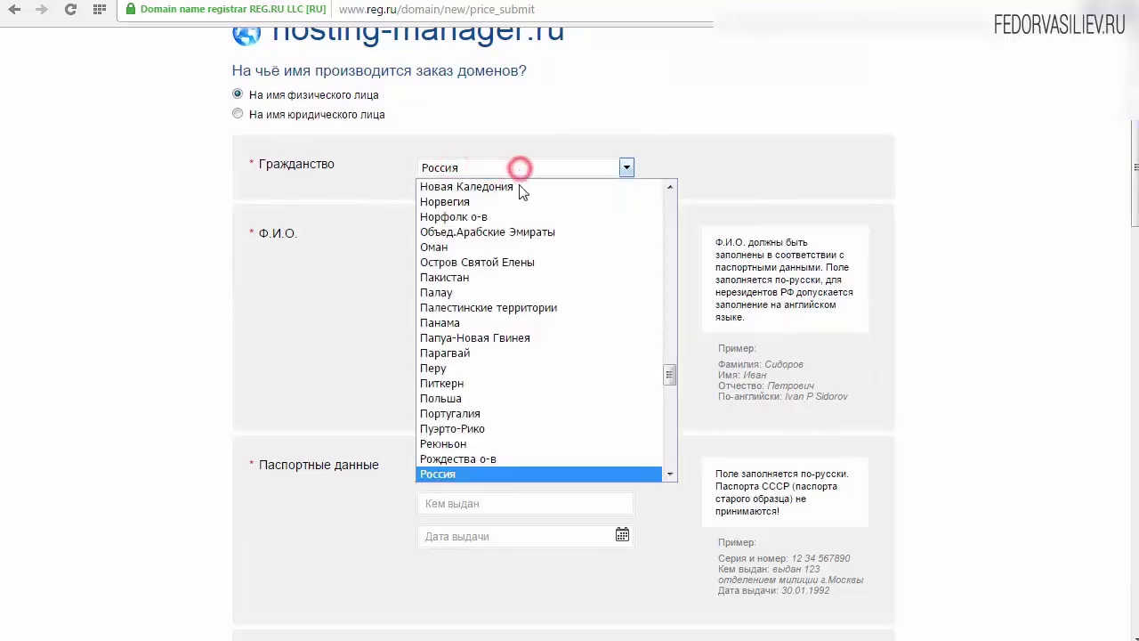
click(479, 156)
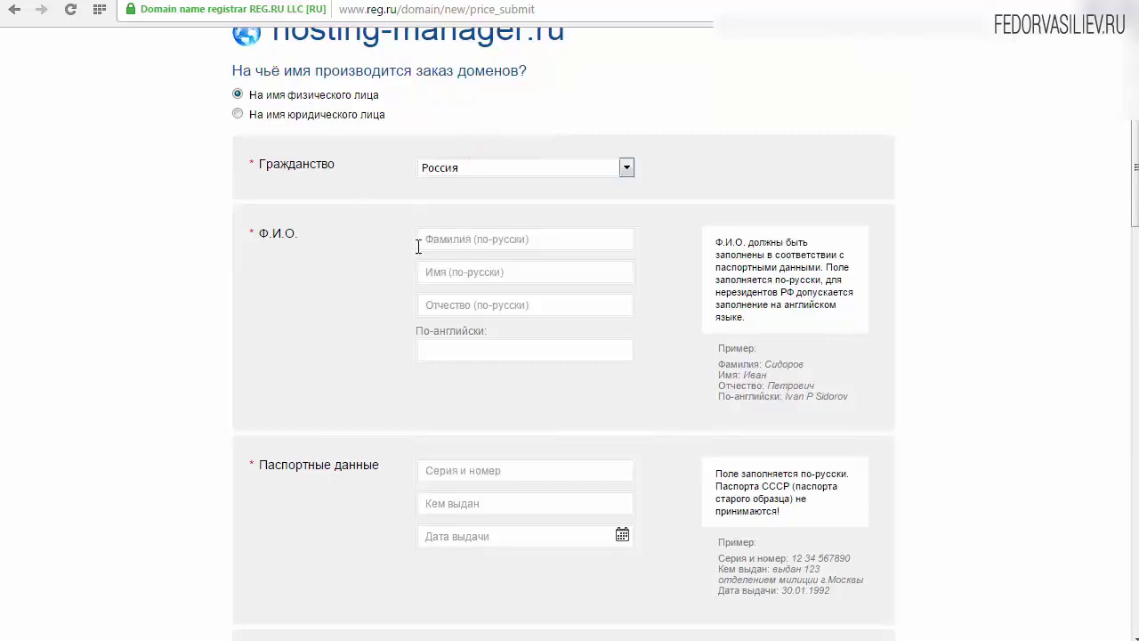
Autofill the owner's full name in Russian and English, checking the format hints
click(478, 244)
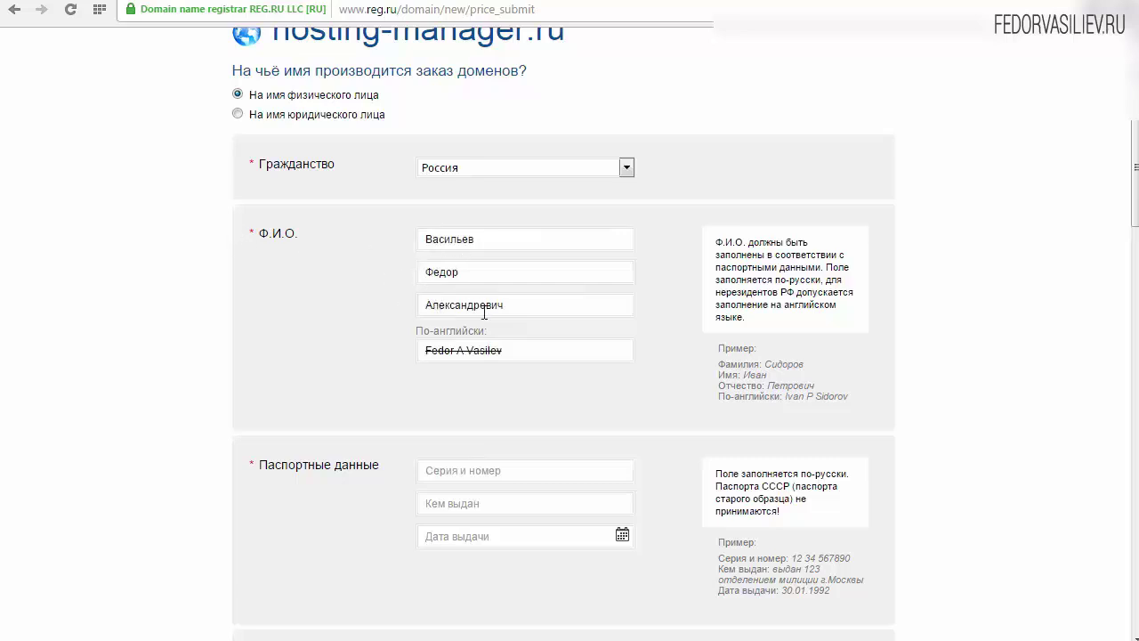
click(425, 327)
click(437, 351)
click(491, 351)
drag(715, 347, 823, 402)
click(765, 392)
drag(1136, 144, 1135, 205)
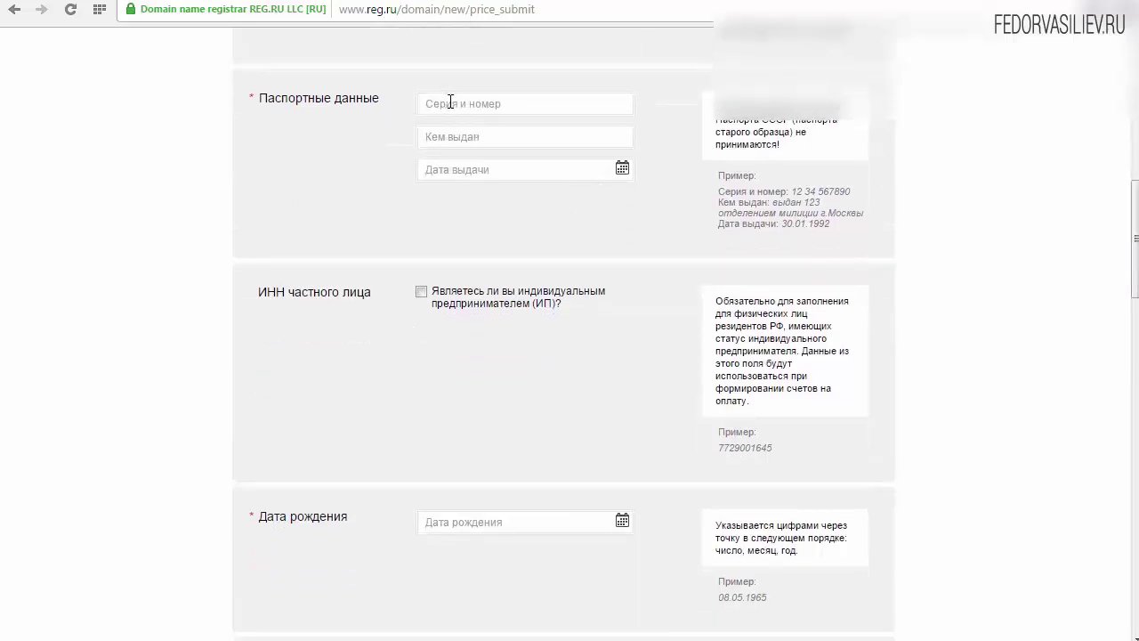
drag(719, 189, 834, 224)
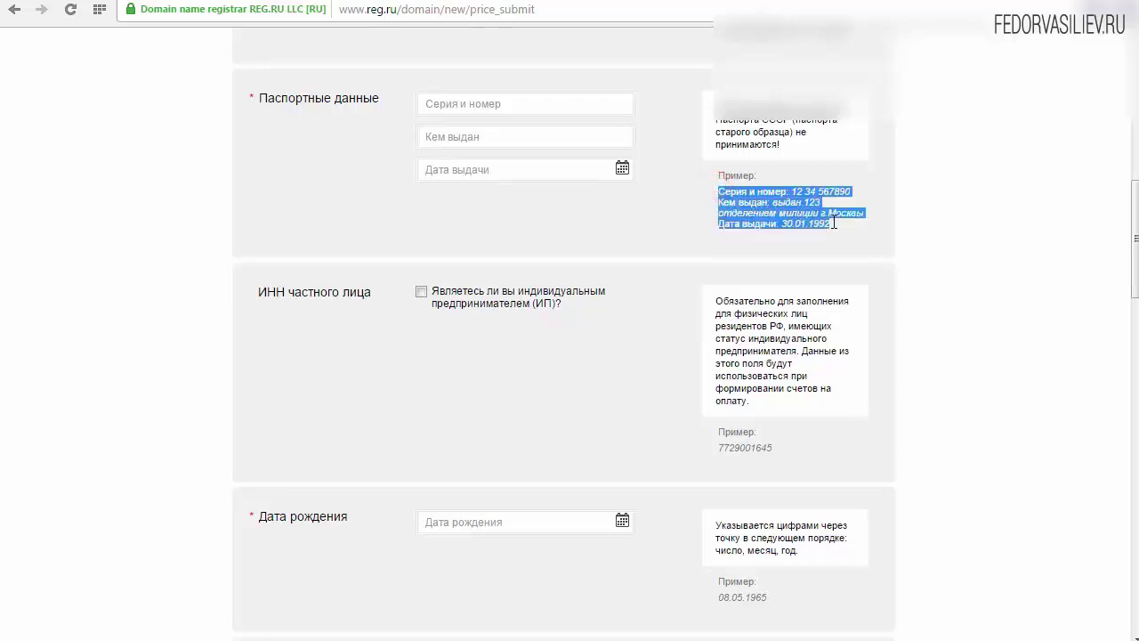
click(753, 214)
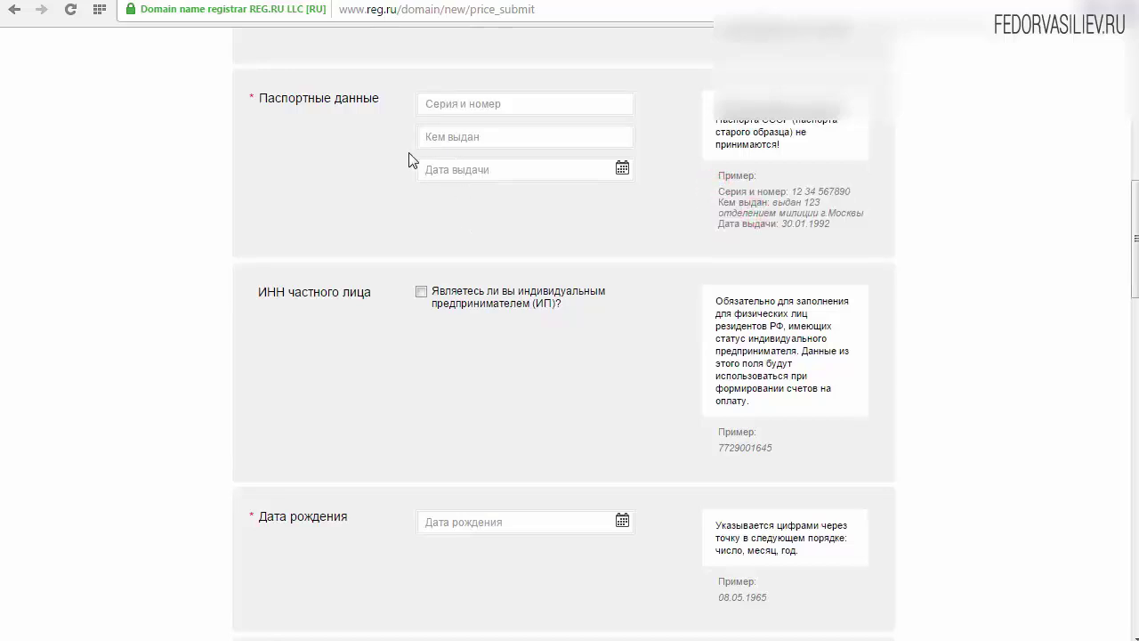
Leave individual entrepreneur unticked and type the owner's birth date
scroll(995, 540, down, 2)
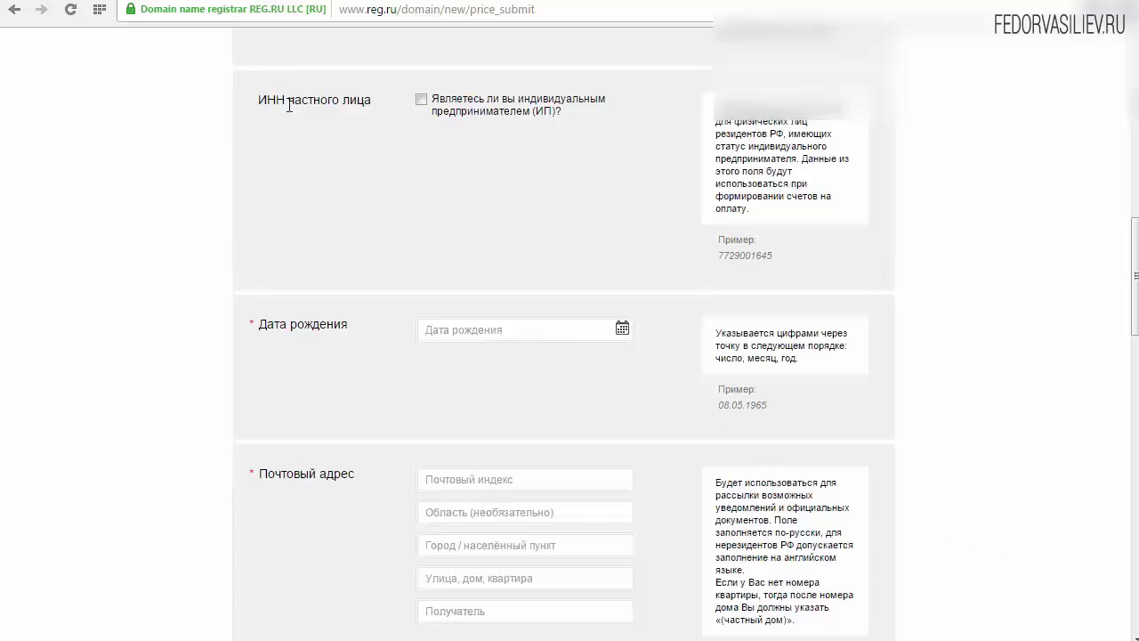
click(432, 101)
click(421, 100)
scroll(1135, 267, down, 3)
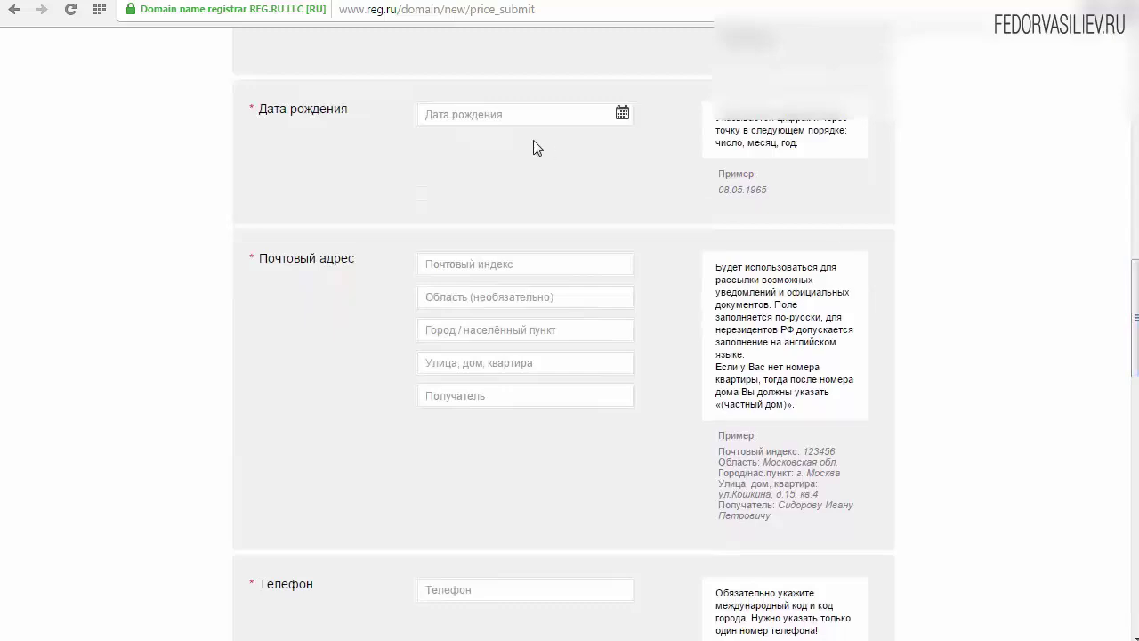
click(622, 115)
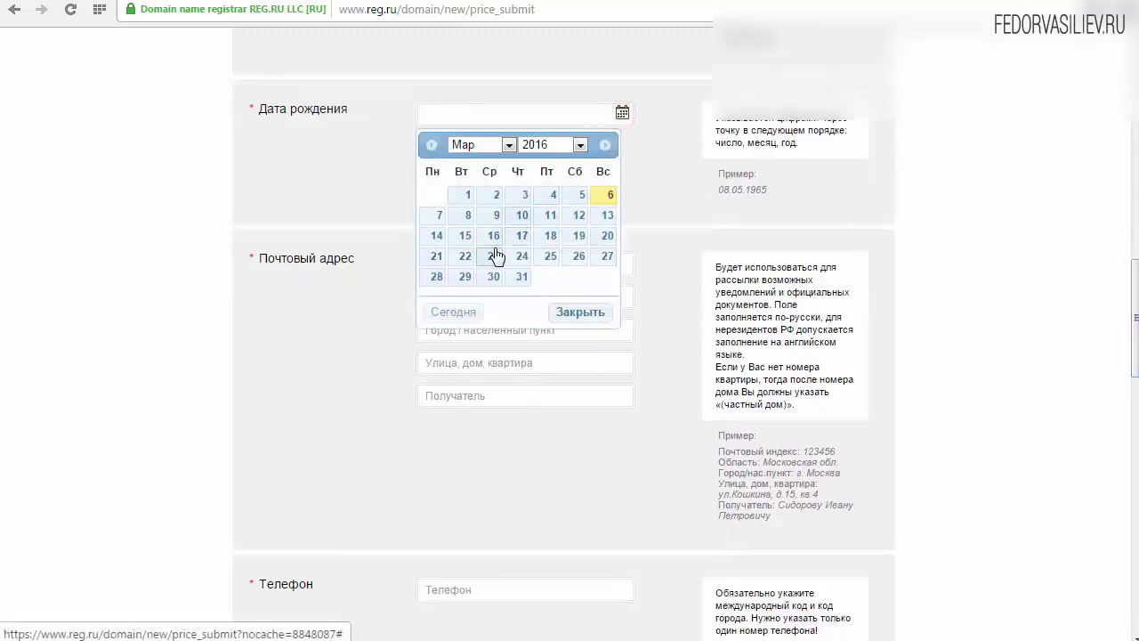
click(525, 231)
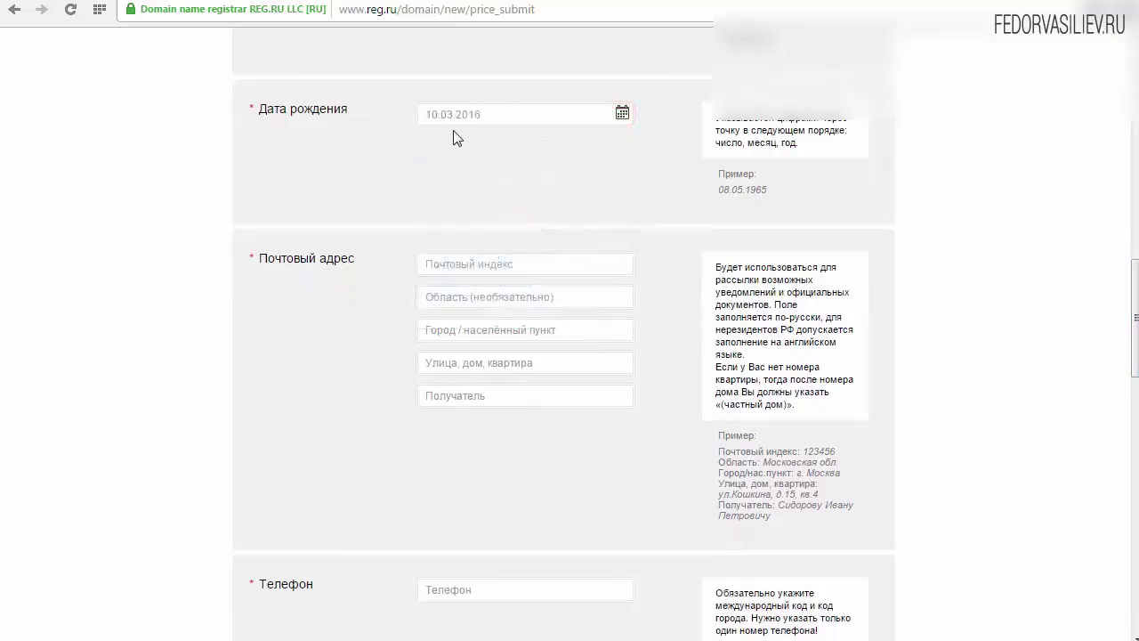
click(435, 116)
drag(435, 116, 425, 114)
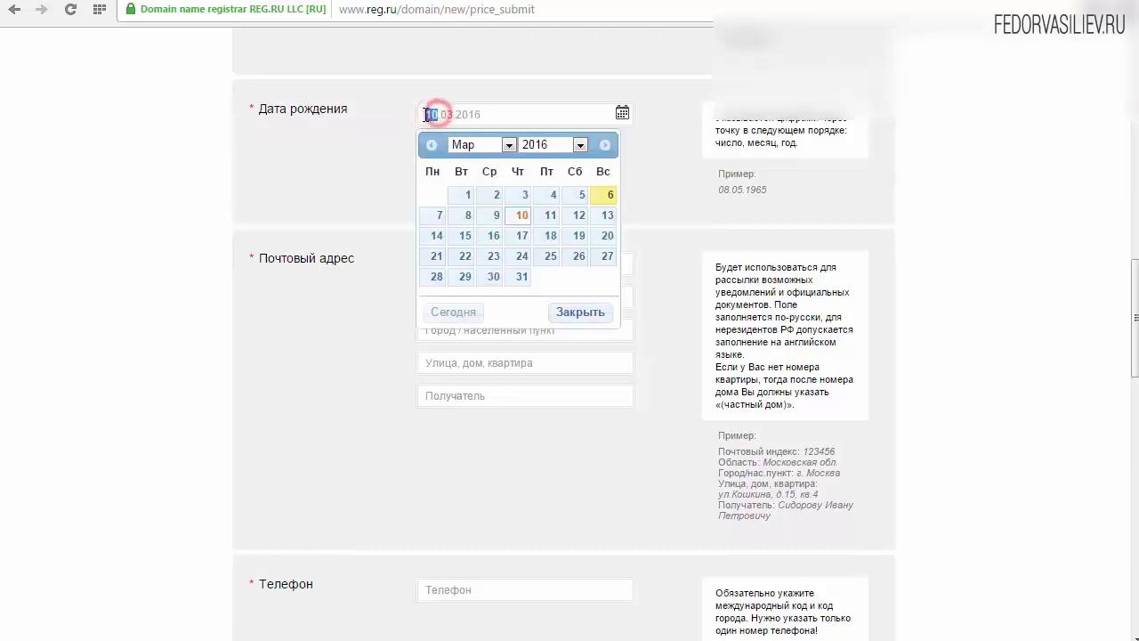
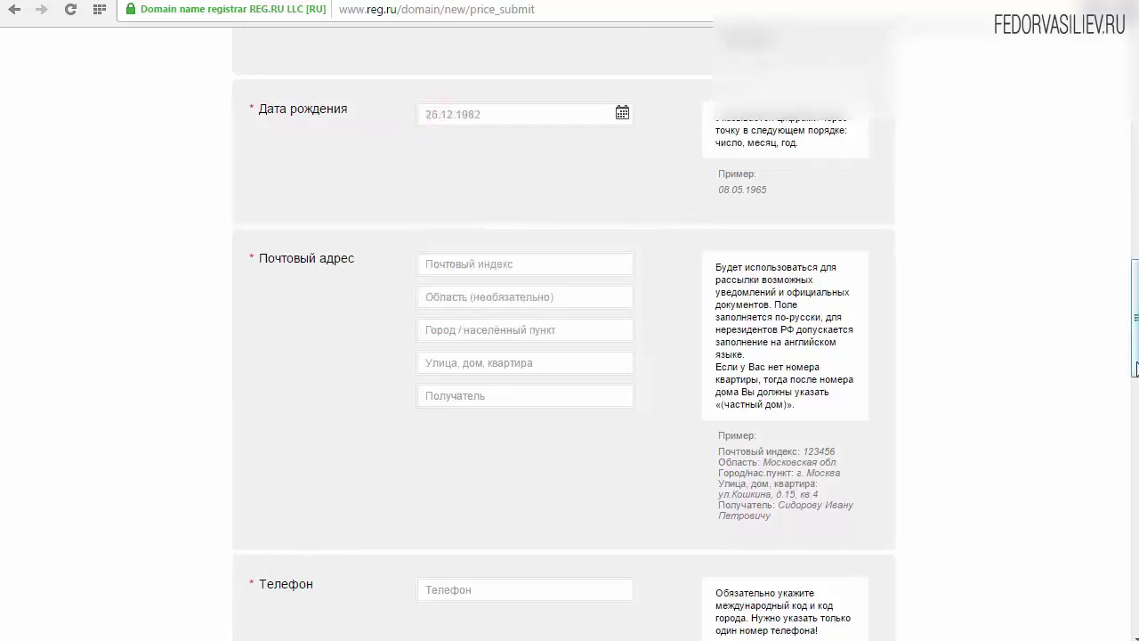
drag(1134, 360, 1058, 399)
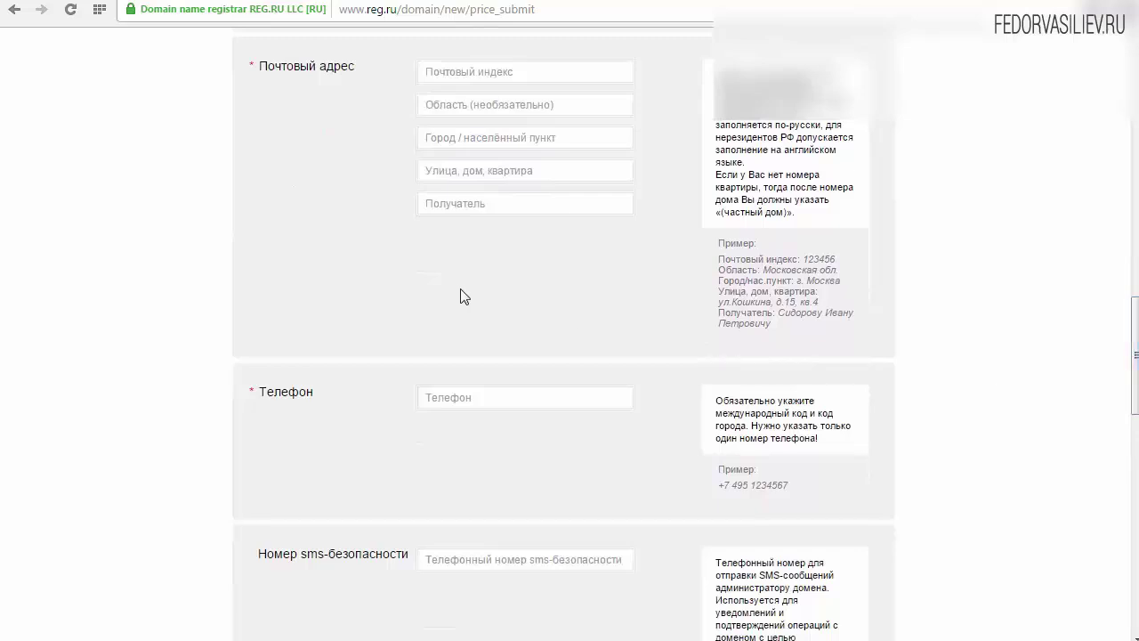
Enter the owner's postal code and city, leaving the recipient field empty
drag(718, 255, 786, 322)
click(525, 71)
text(432064)
click(442, 104)
click(437, 137)
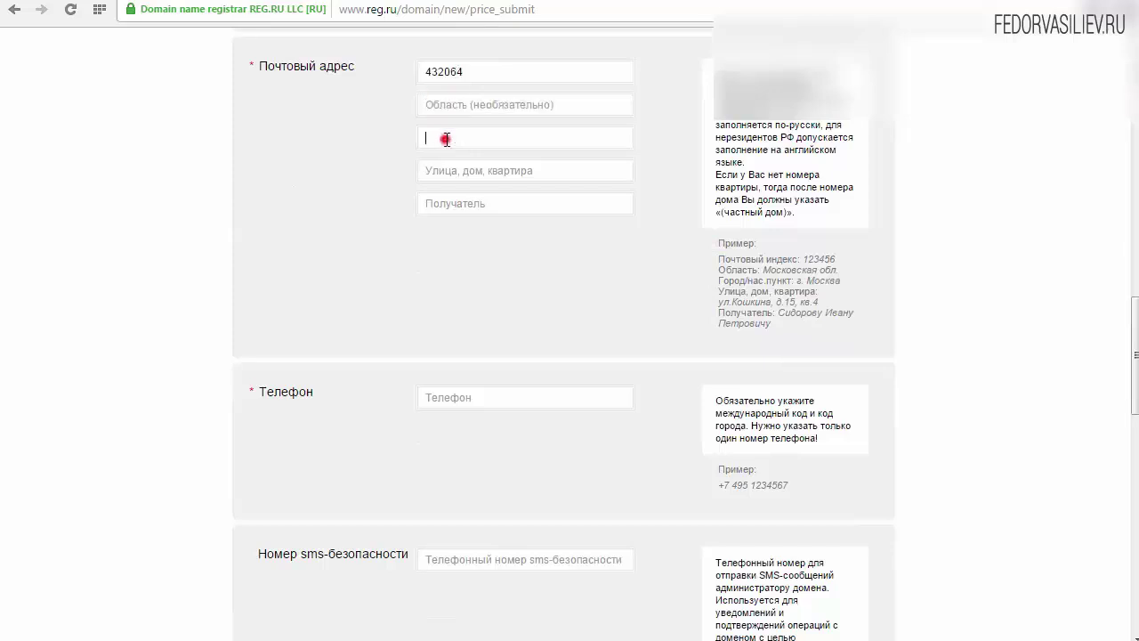
text(Ульяновск)
click(450, 170)
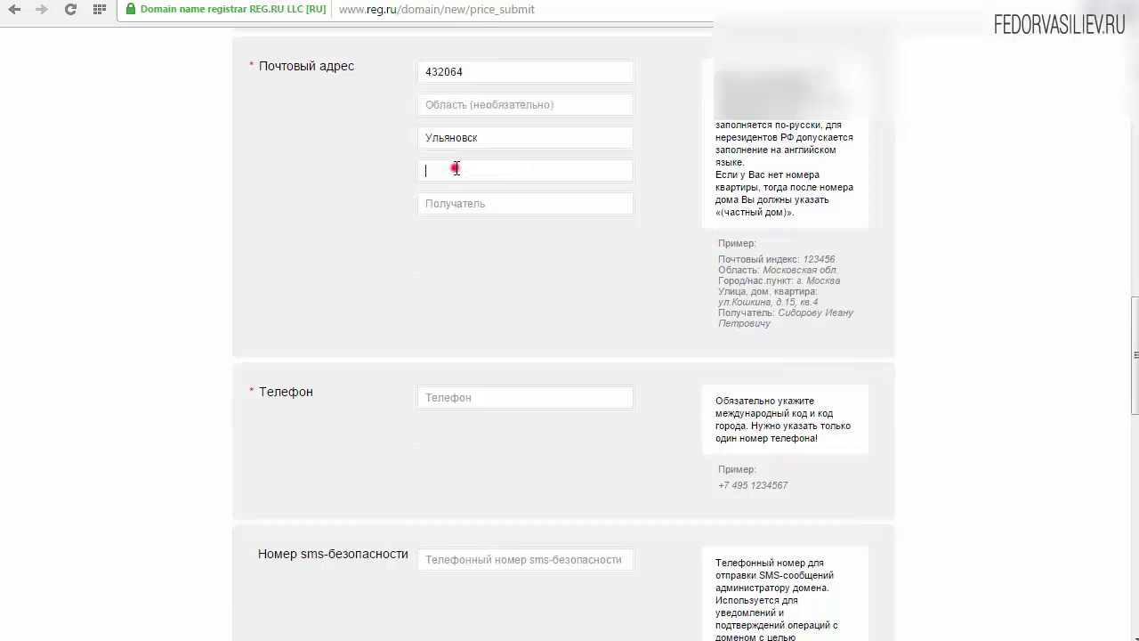
click(460, 203)
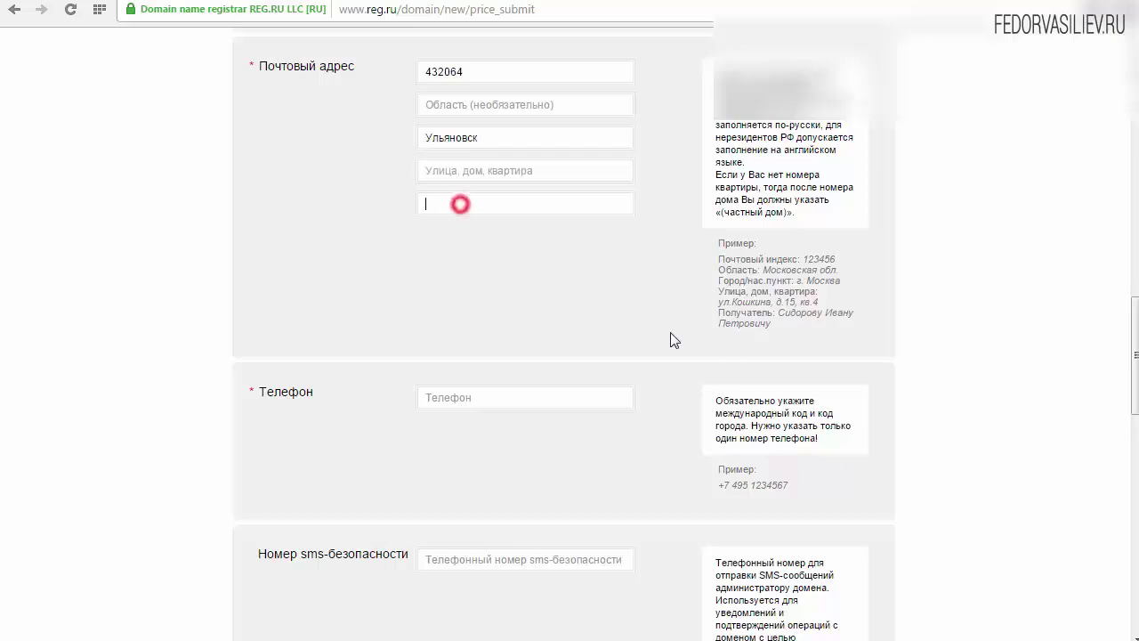
click(726, 322)
mouse_move(779, 314)
mouse_down()
mouse_move(787, 324)
mouse_move(779, 313)
mouse_move(850, 318)
mouse_move(773, 325)
mouse_up()
click(783, 326)
click(783, 326)
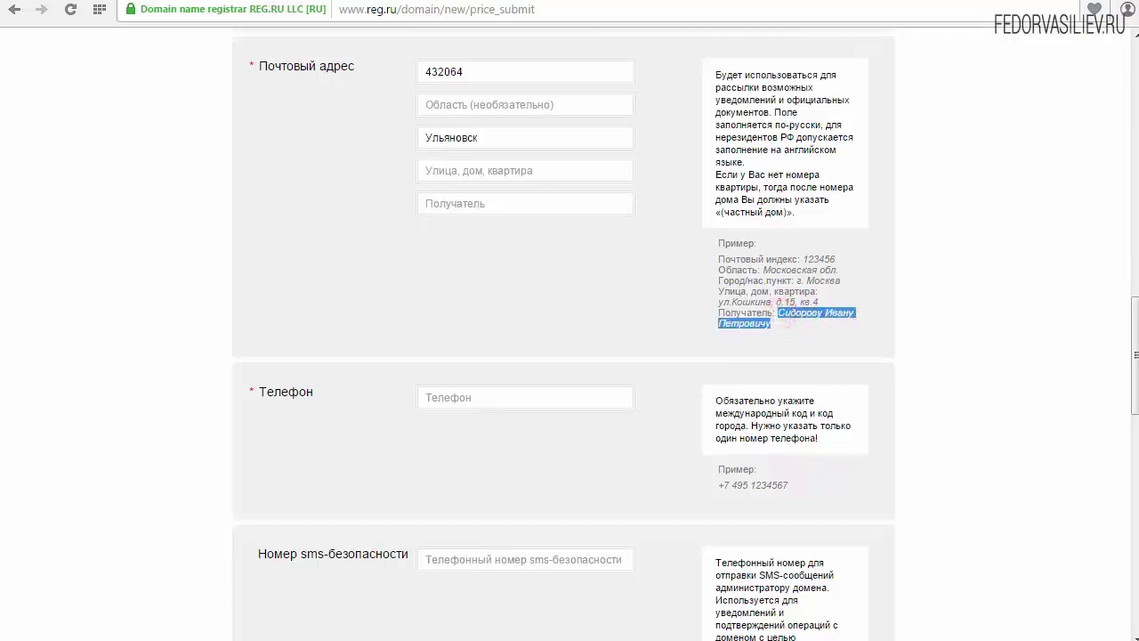
click(852, 500)
Paste the contact phone number and e-mail into their fields
scroll(853, 500, down, 3)
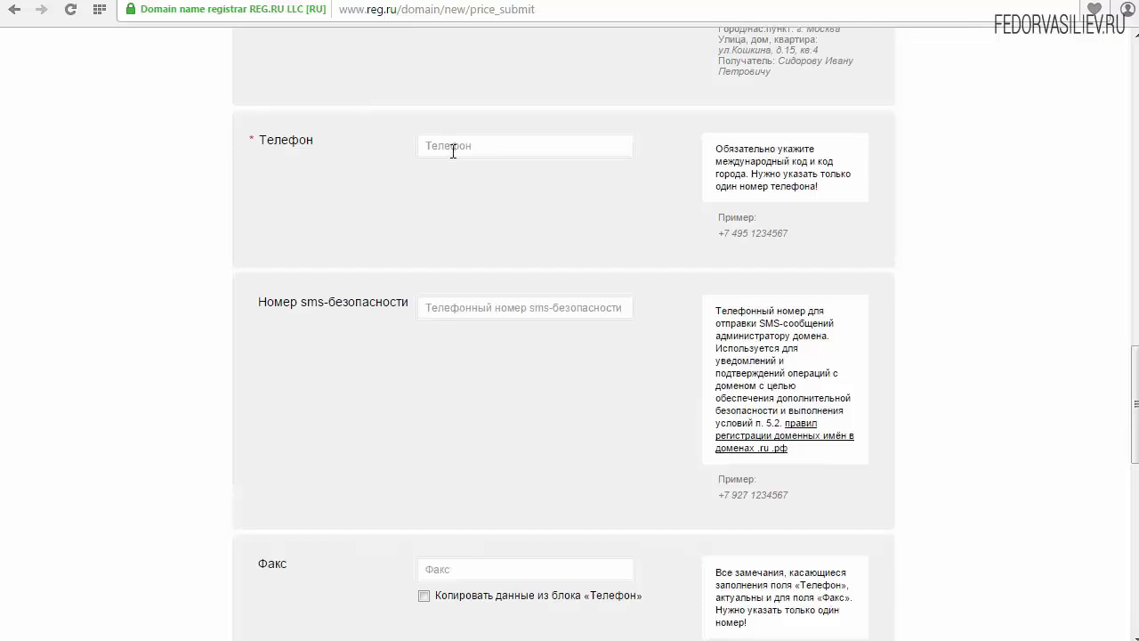
drag(736, 235, 775, 234)
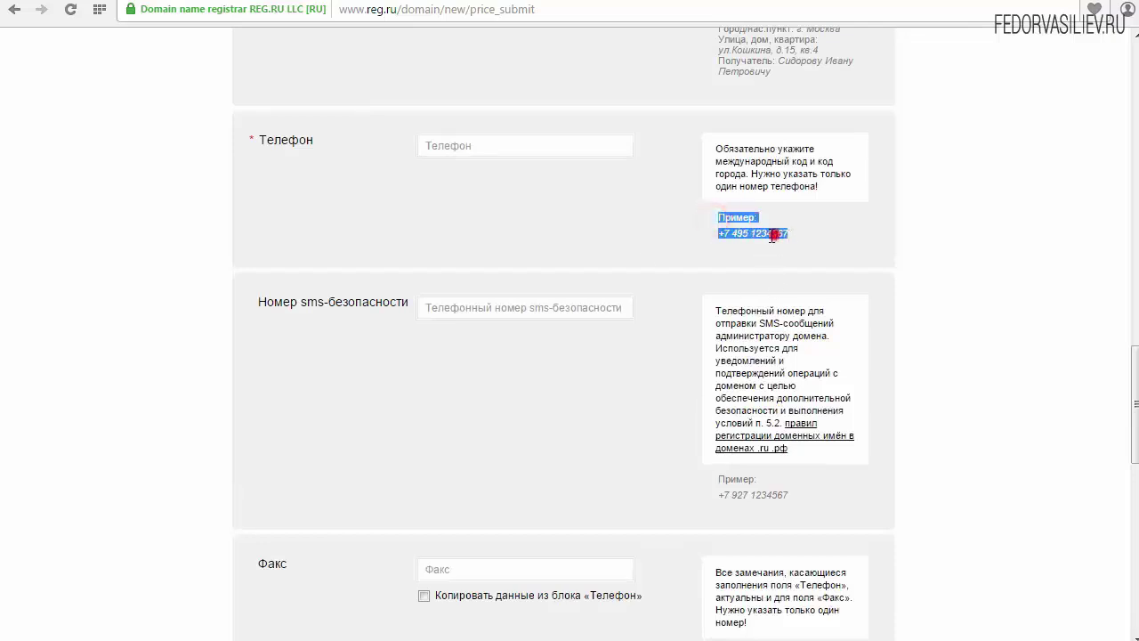
click(441, 147)
key(ctrl+v)
drag(1134, 416, 1135, 527)
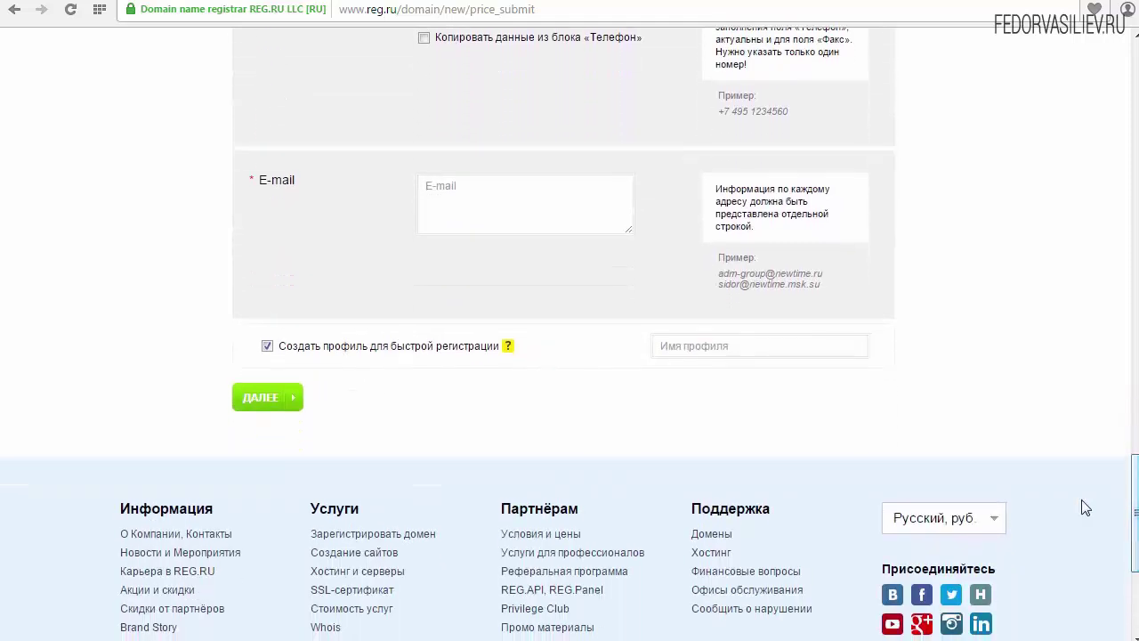
click(525, 203)
key(ctrl+v)
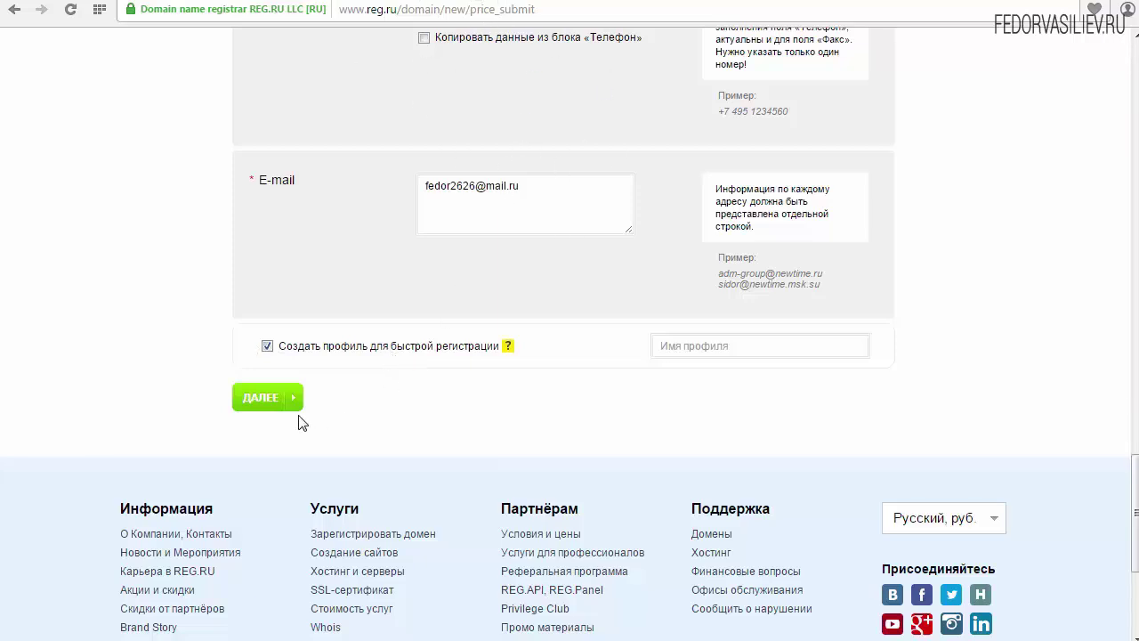
Submit the owner form and review the returned error notice
click(249, 397)
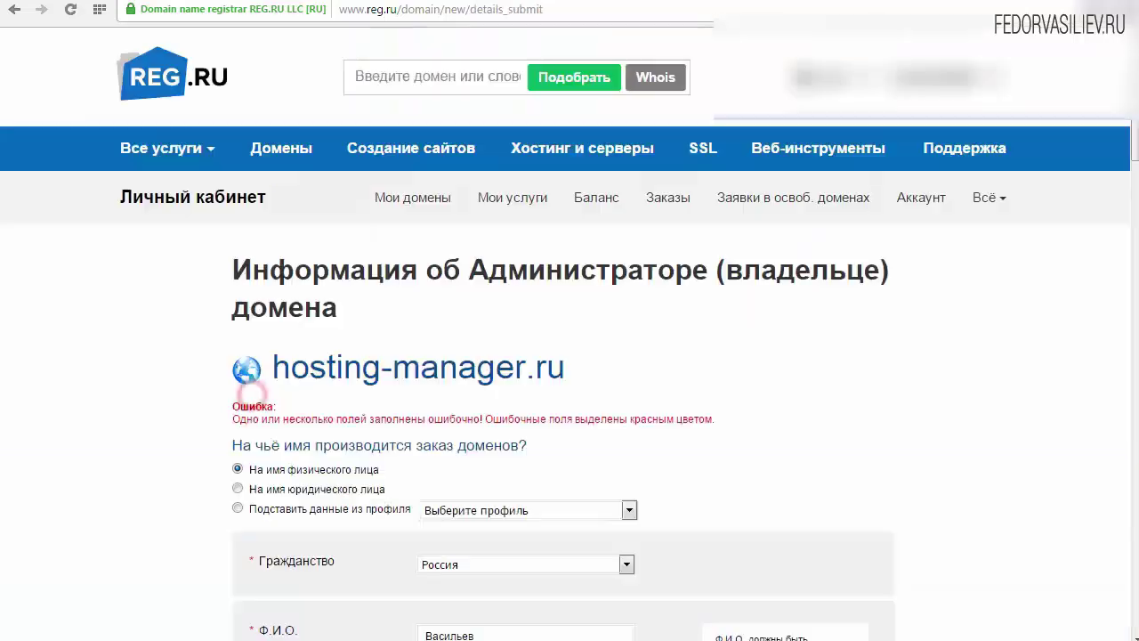
scroll(978, 534, down, 1)
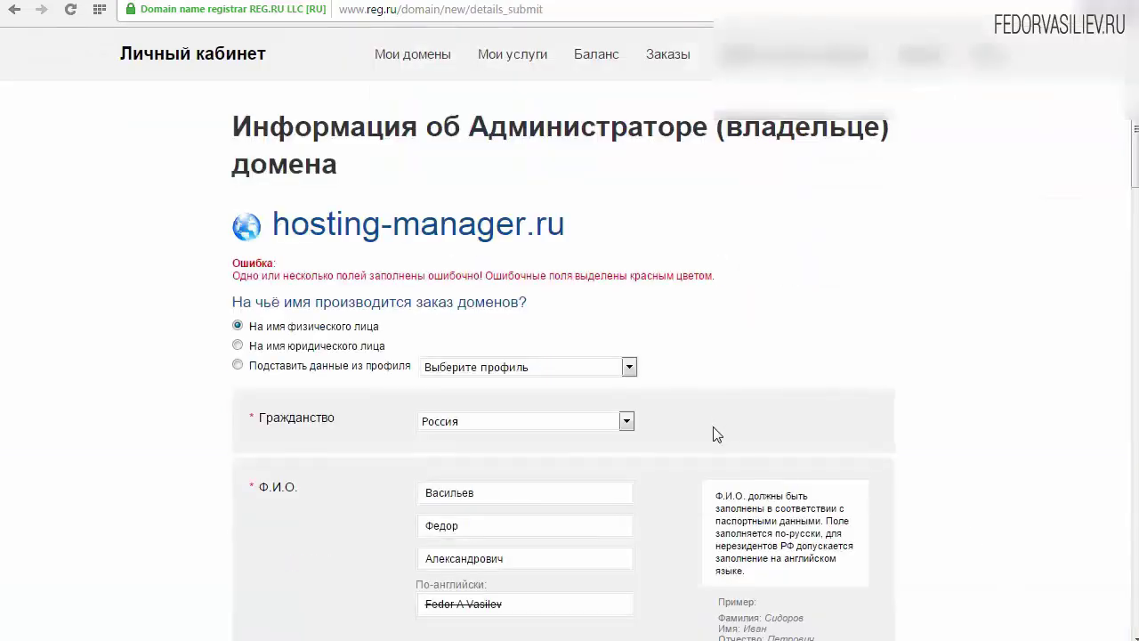
drag(229, 260, 227, 256)
click(294, 274)
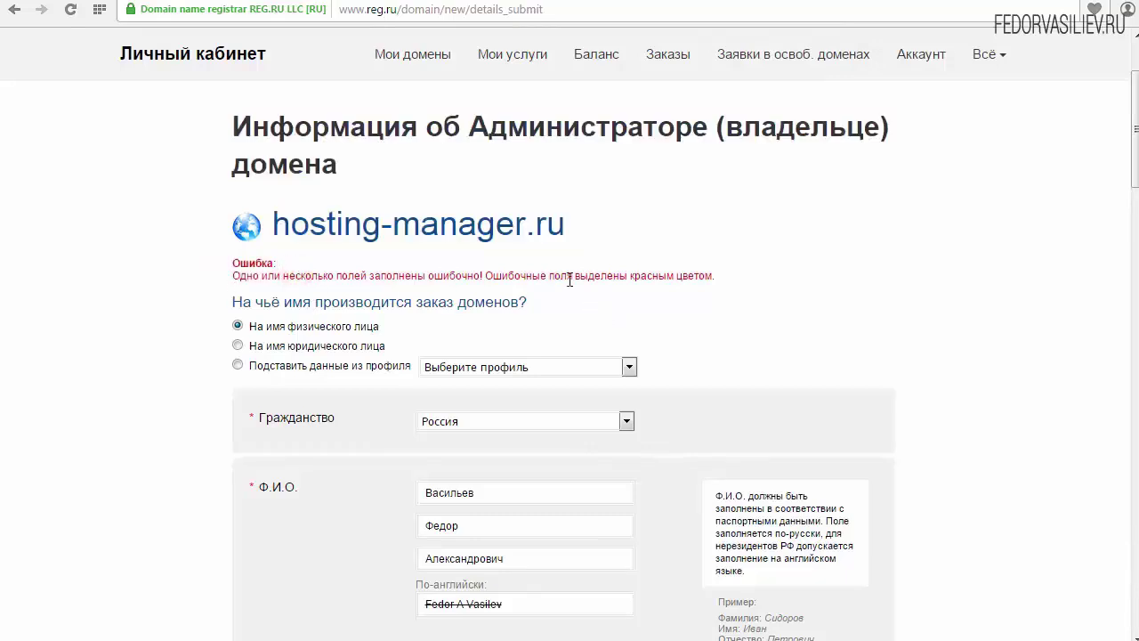
drag(1135, 133, 1136, 518)
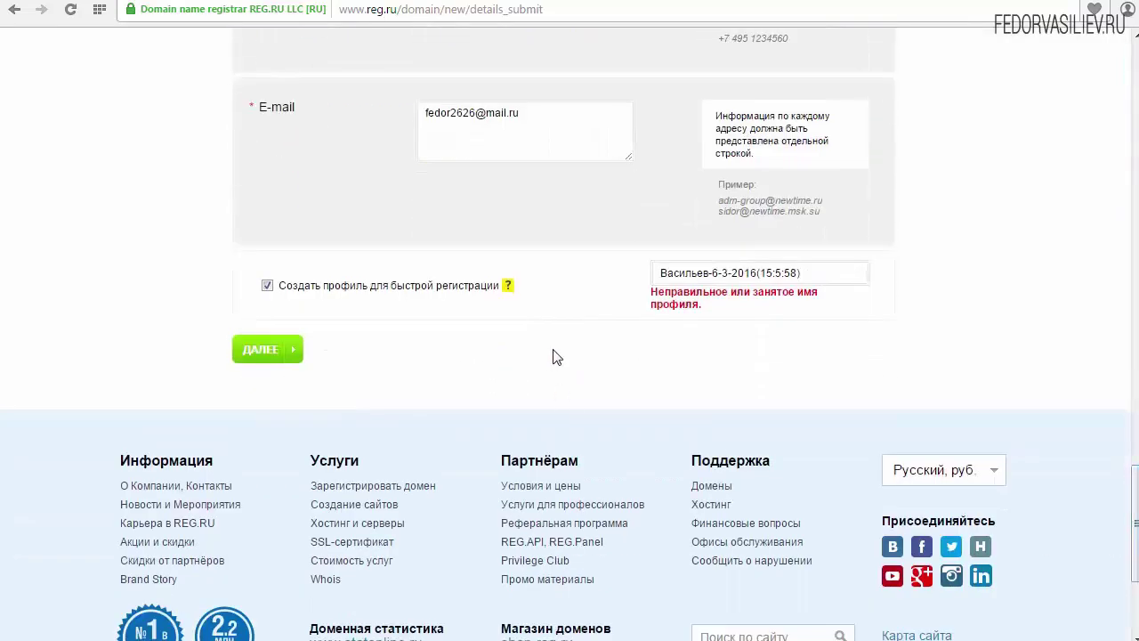
Rename the quick-registration profile to мой72 and resubmit the owner details
click(690, 271)
click(823, 272)
key(ctrl+a)
key(BackSpace)
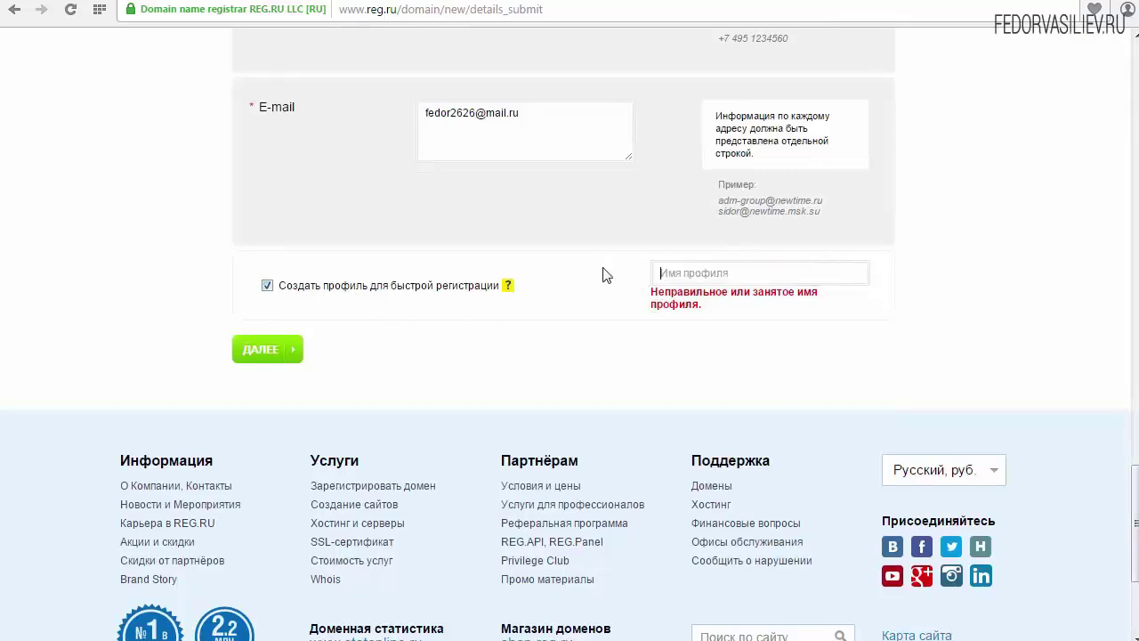
text(v)
text(ой72)
click(256, 351)
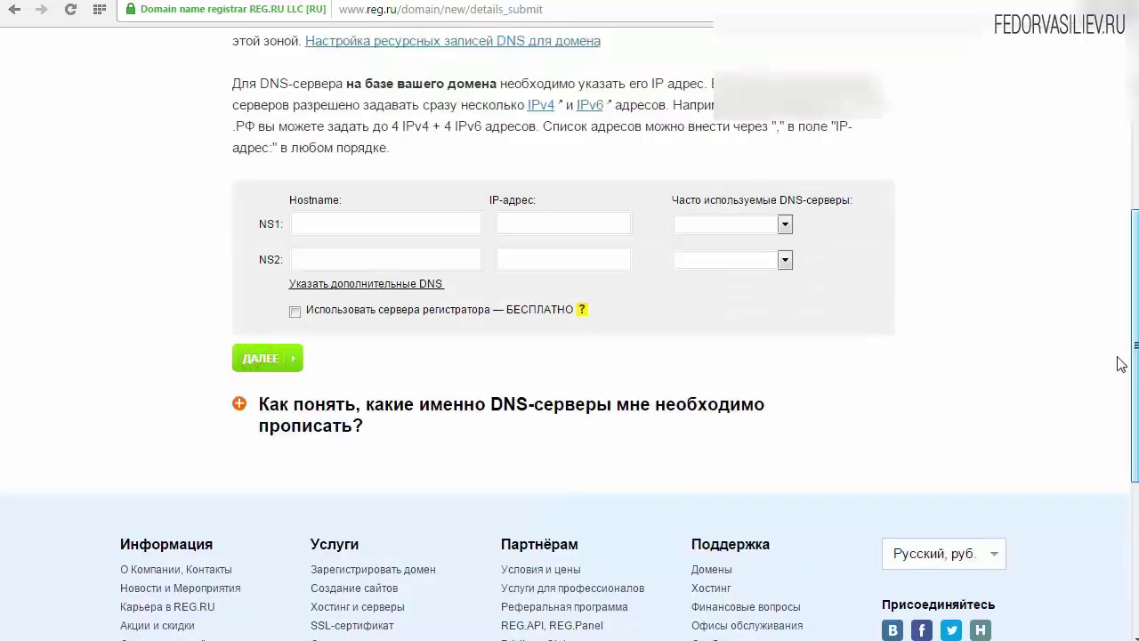
Leave NS1/NS2 blank and continue to the cart holding hosting-manager.ru at 99 руб
scroll(1120, 365, up, 3)
scroll(834, 318, down, 1)
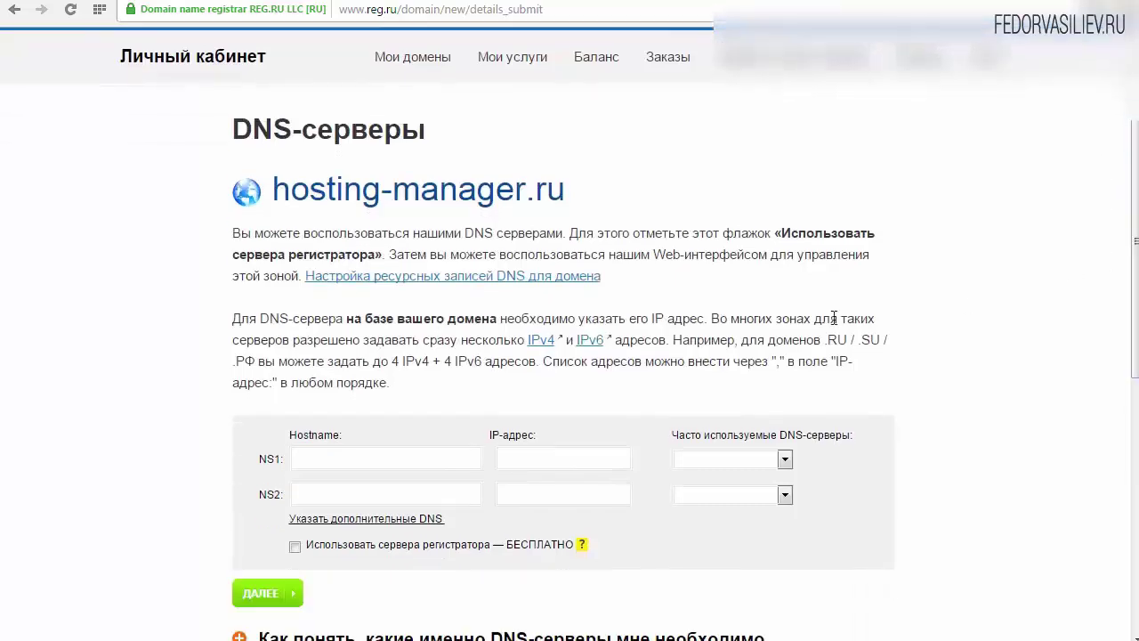
scroll(275, 197, down, 1)
click(348, 359)
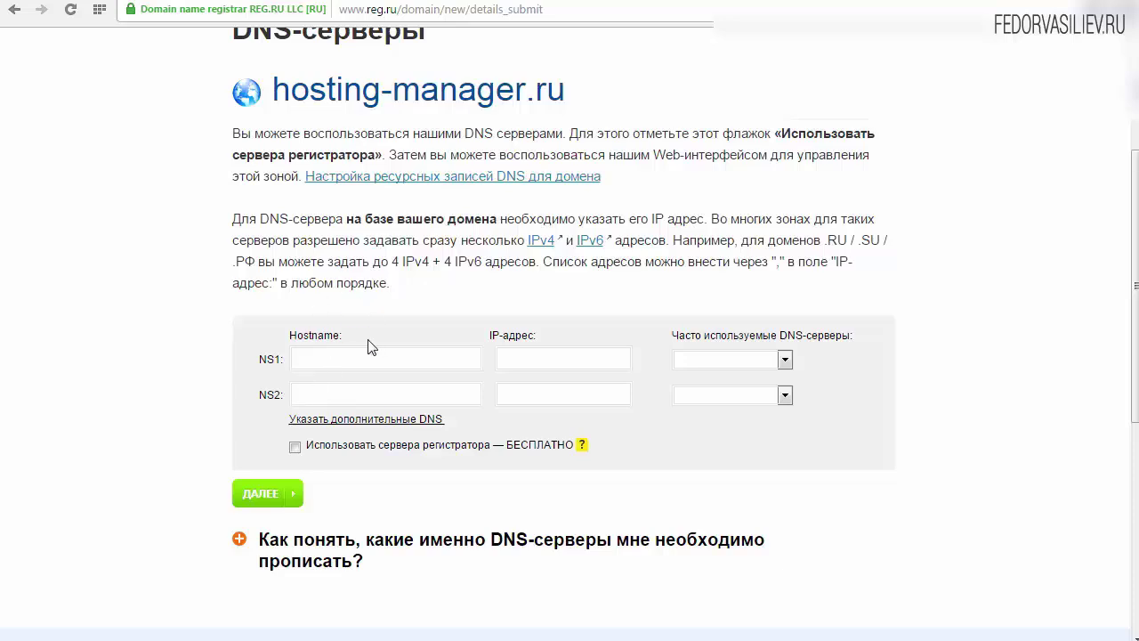
scroll(361, 314, down, 1)
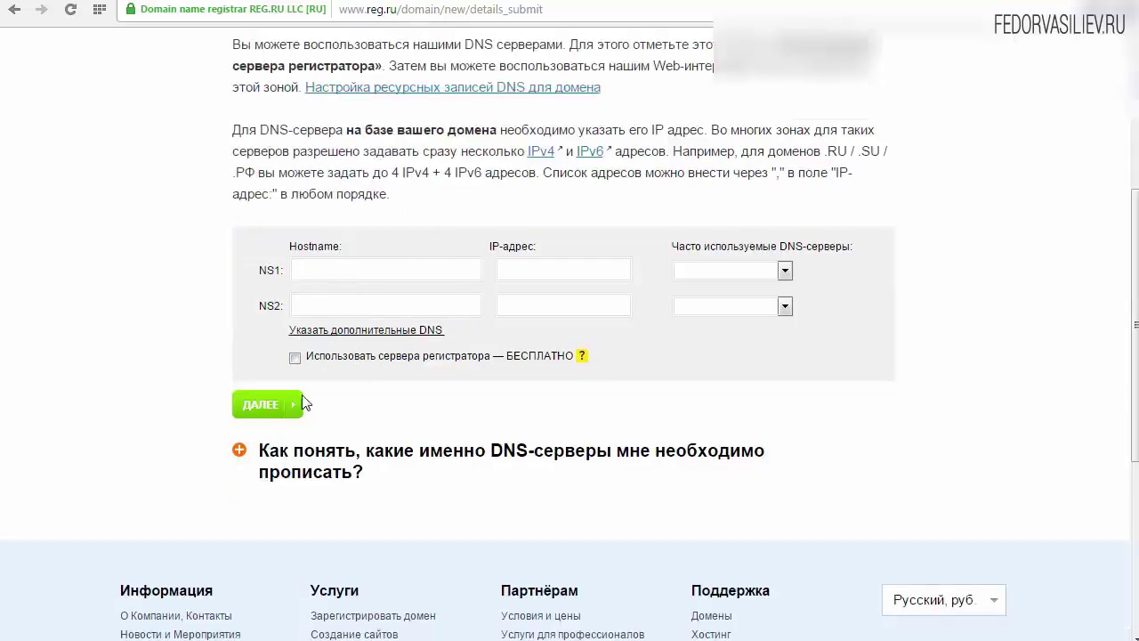
click(252, 409)
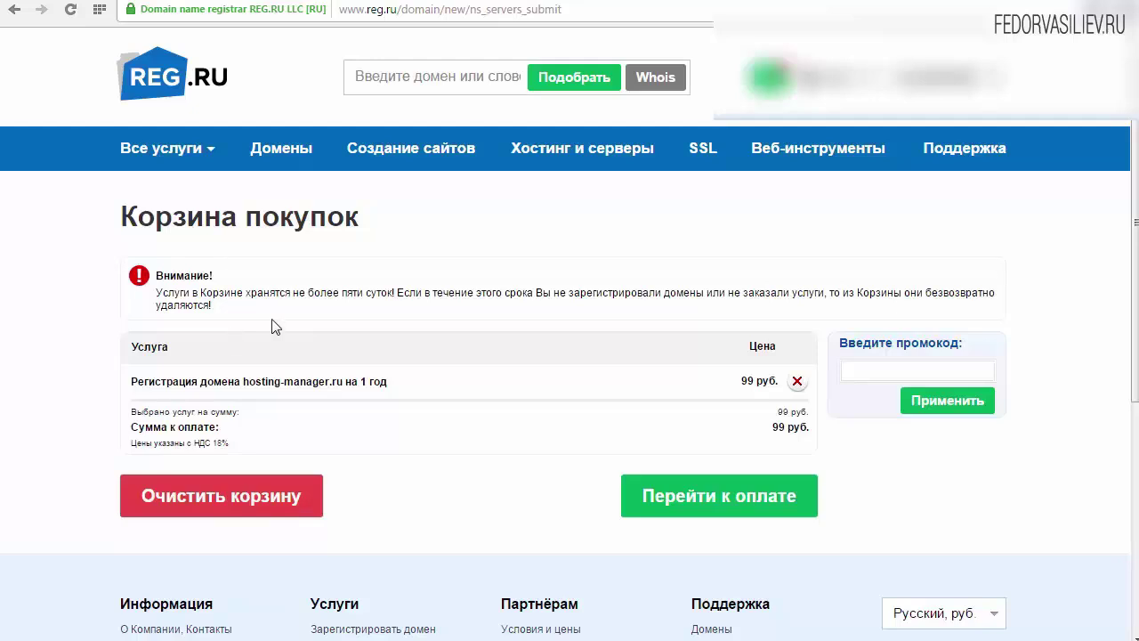
Dismiss the balance top-up popup and proceed to payment for the 99 руб. cart
click(826, 82)
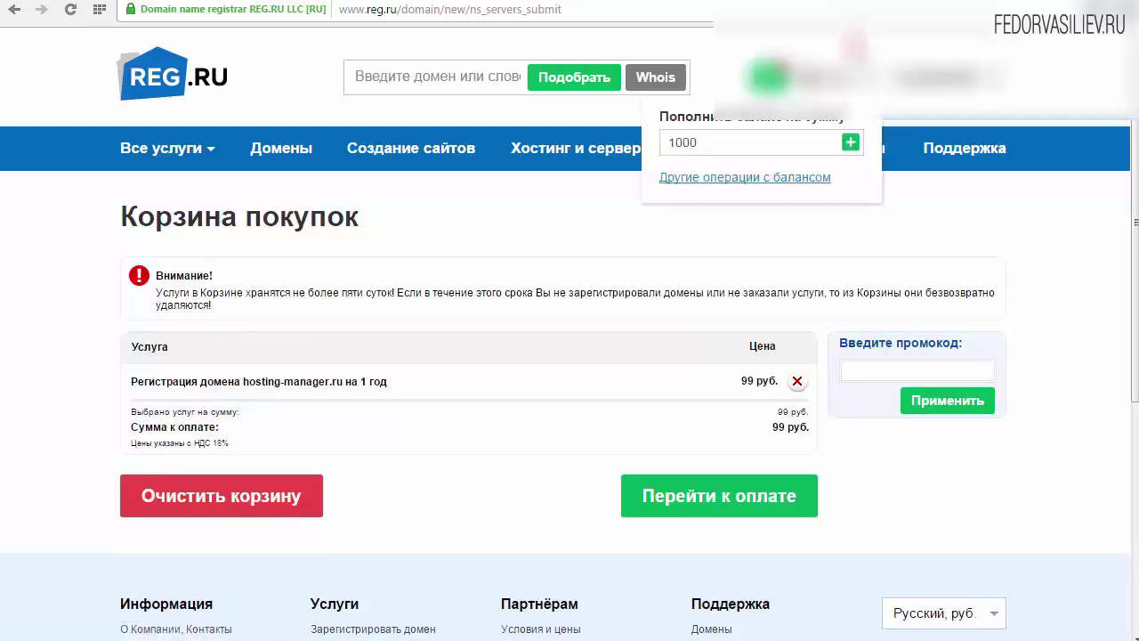
click(854, 45)
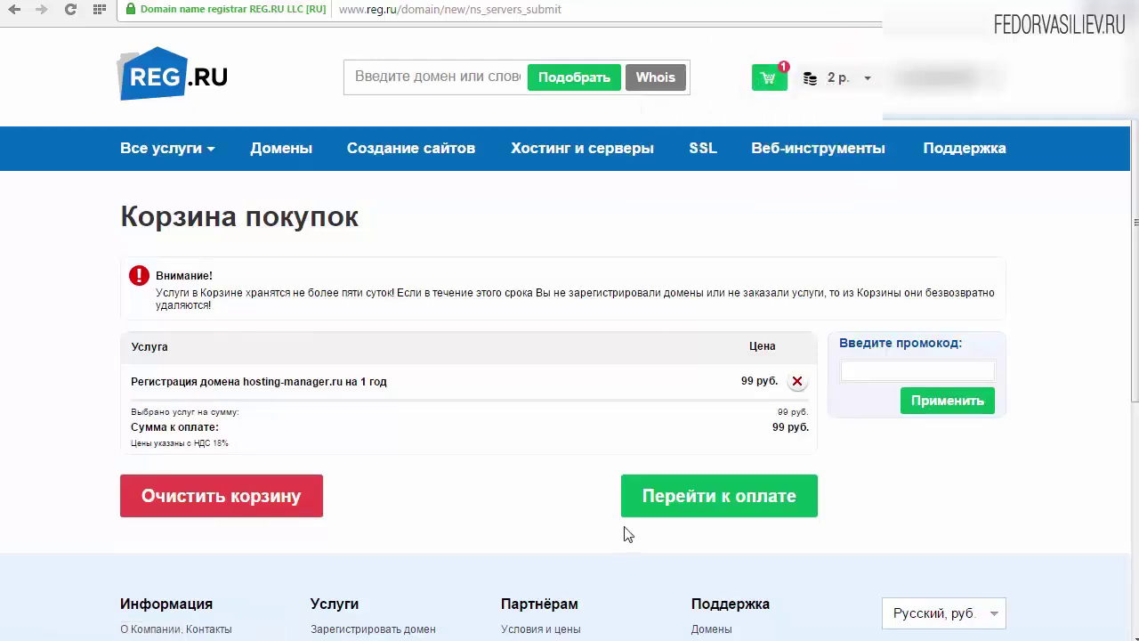
click(681, 499)
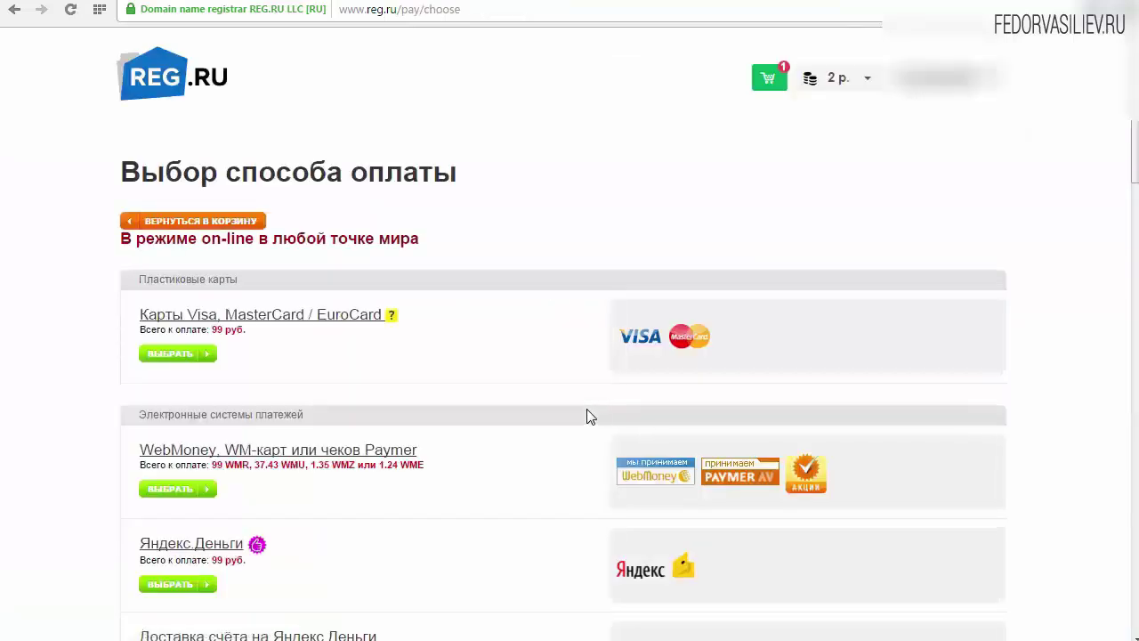
Scroll through the 'Выбор способа оплаты' list of payment methods
scroll(561, 350, down, 2)
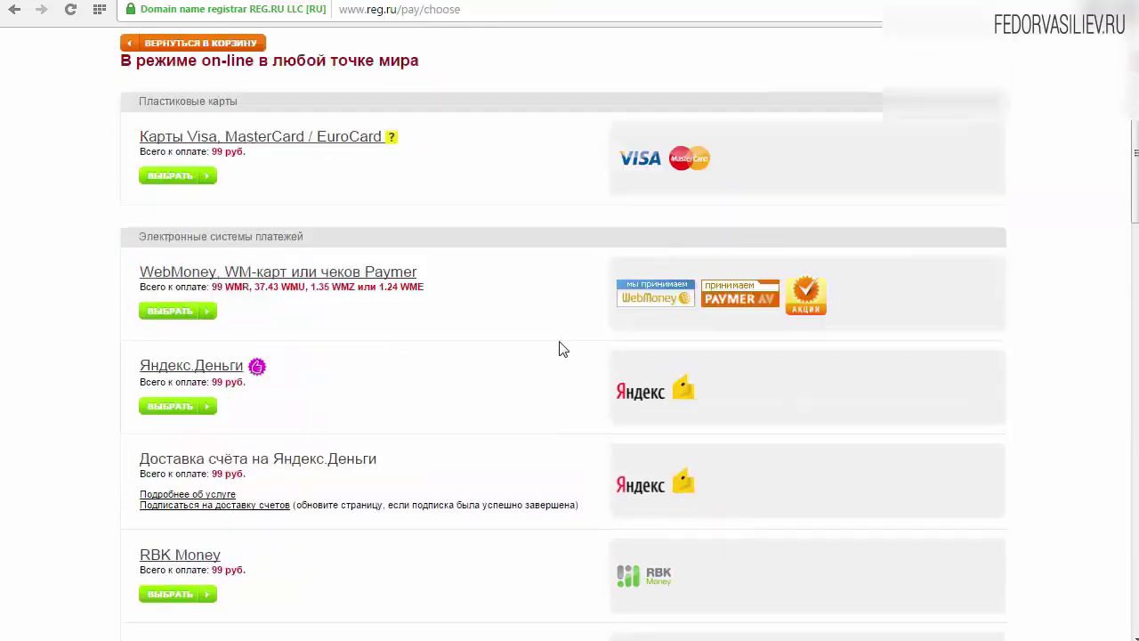
scroll(561, 350, down, 7)
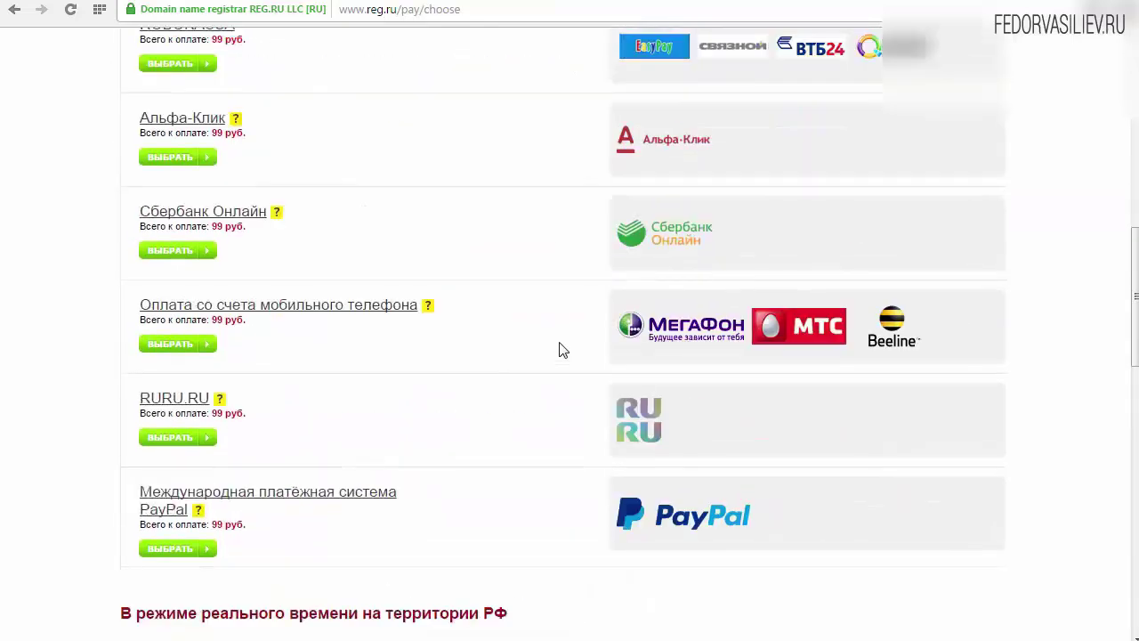
scroll(561, 350, down, 8)
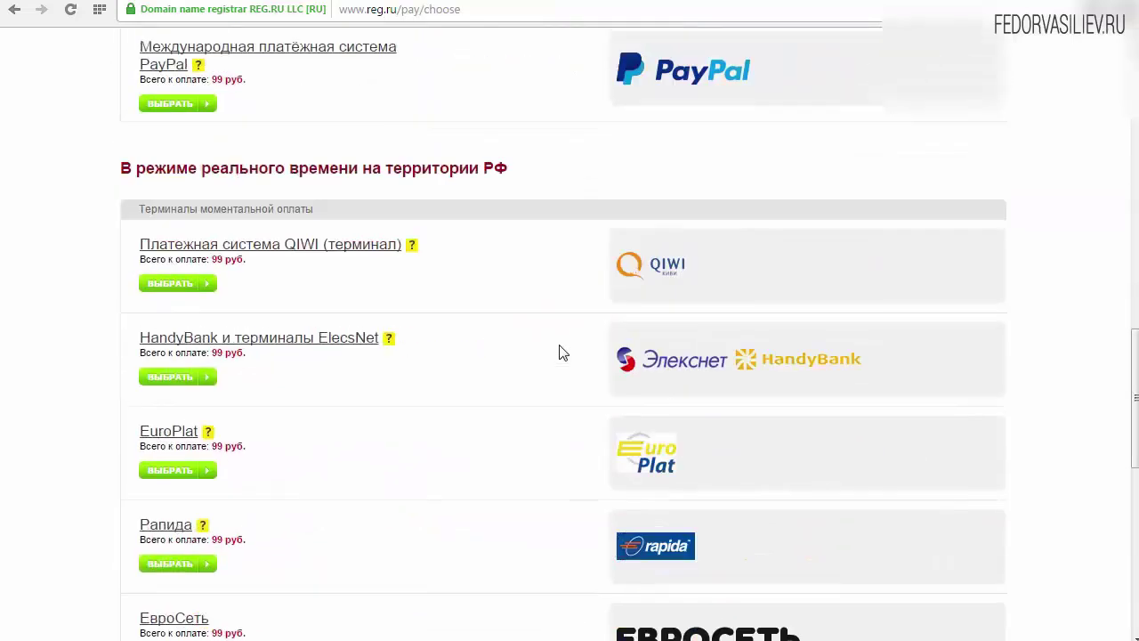
scroll(561, 351, down, 2)
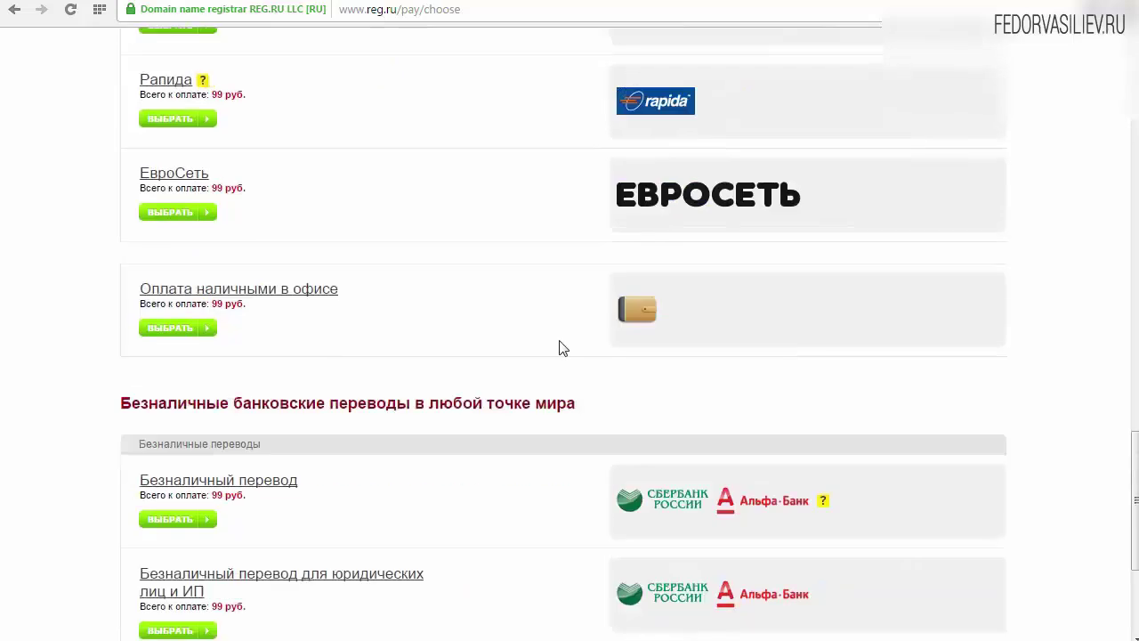
scroll(561, 352, down, 3)
scroll(560, 350, up, 18)
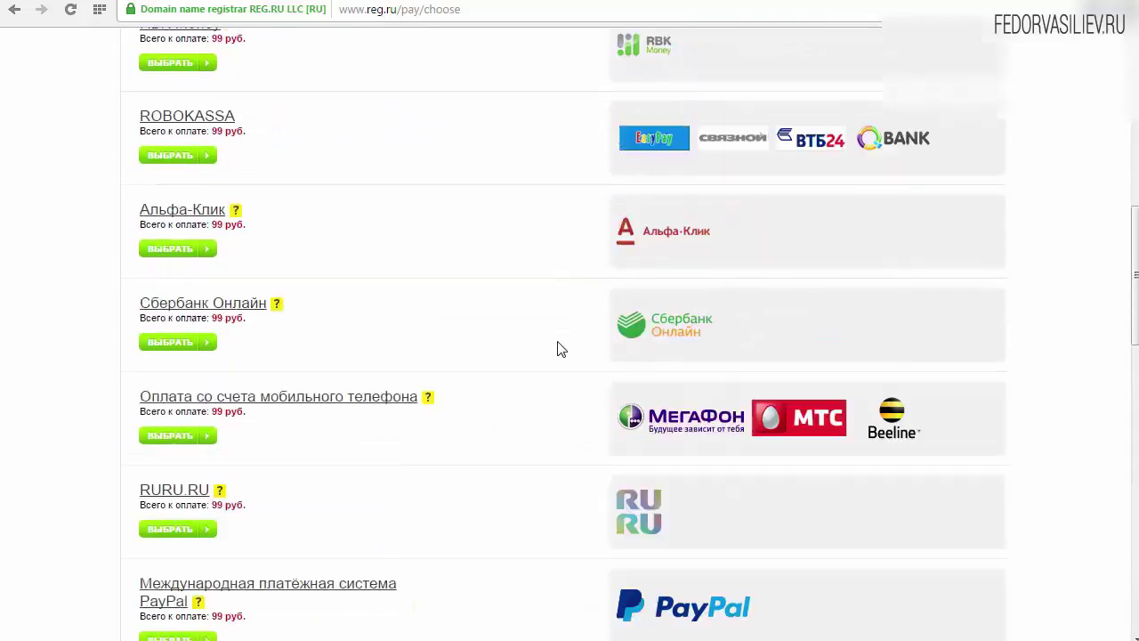
scroll(561, 349, up, 4)
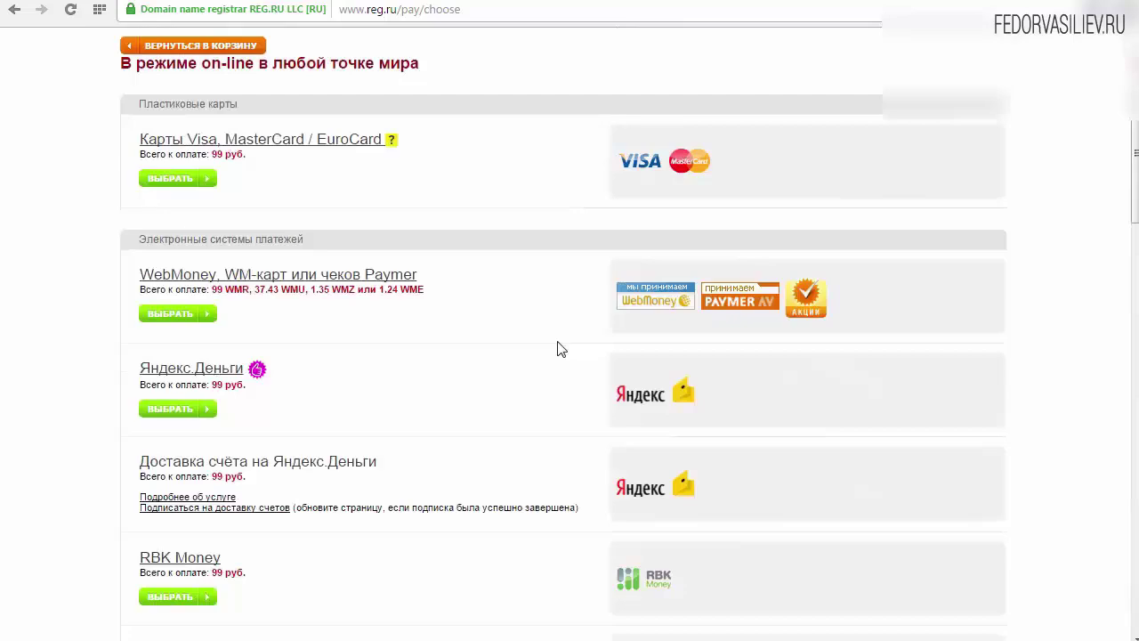
scroll(561, 350, up, 2)
scroll(559, 348, down, 4)
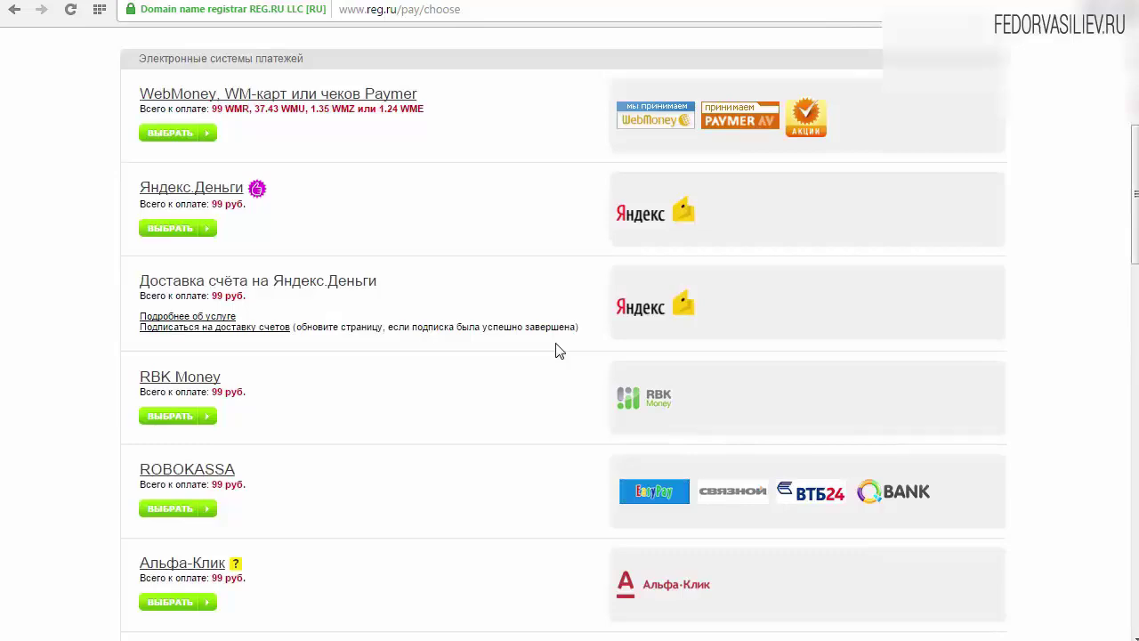
scroll(559, 350, up, 3)
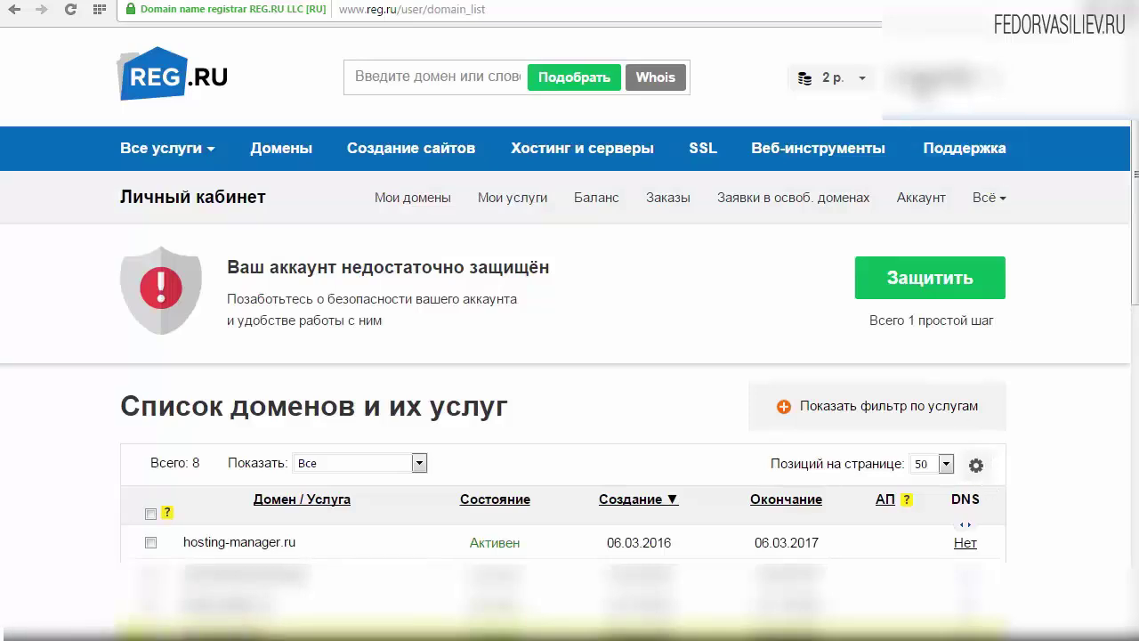
Open 'Мои домены' from the account menu to show the domain list
click(943, 79)
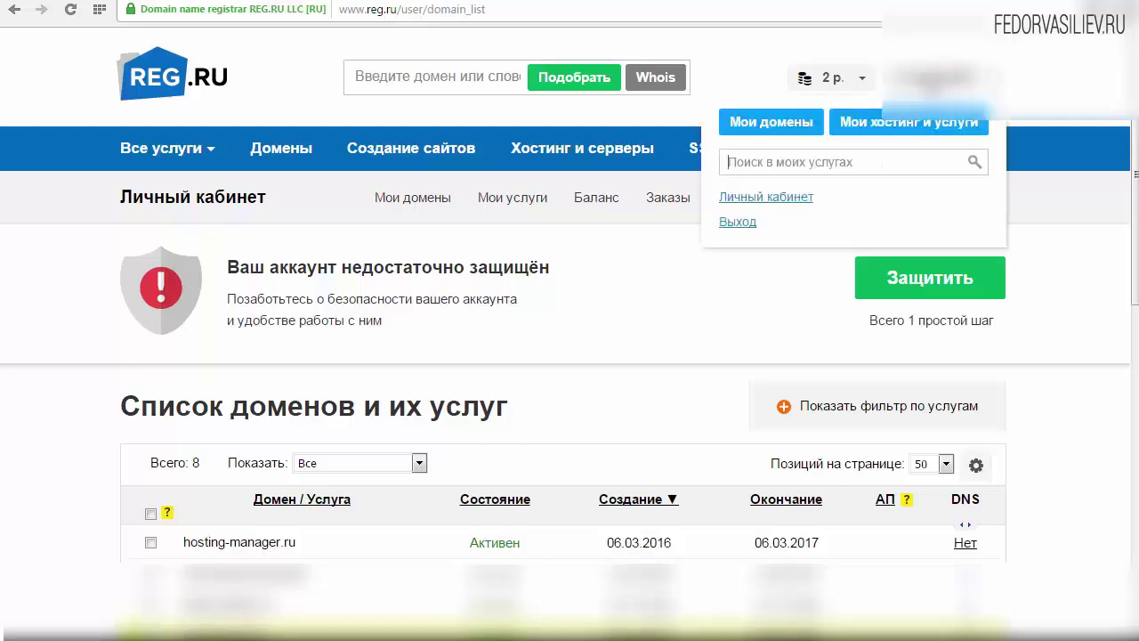
click(787, 129)
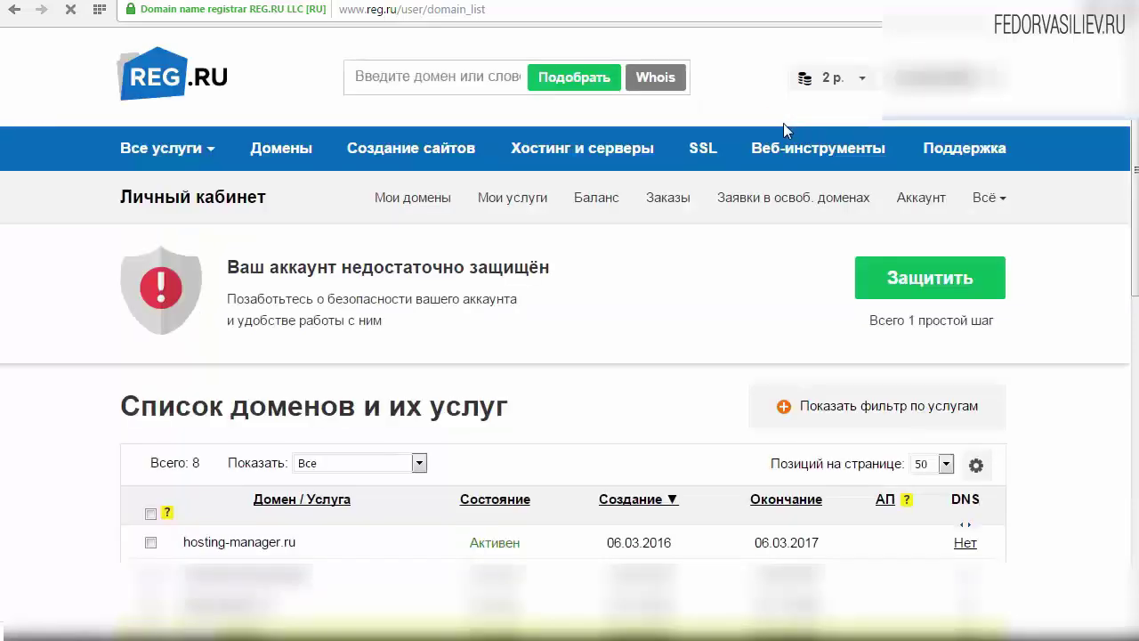
scroll(967, 431, down, 1)
scroll(569, 356, down, 3)
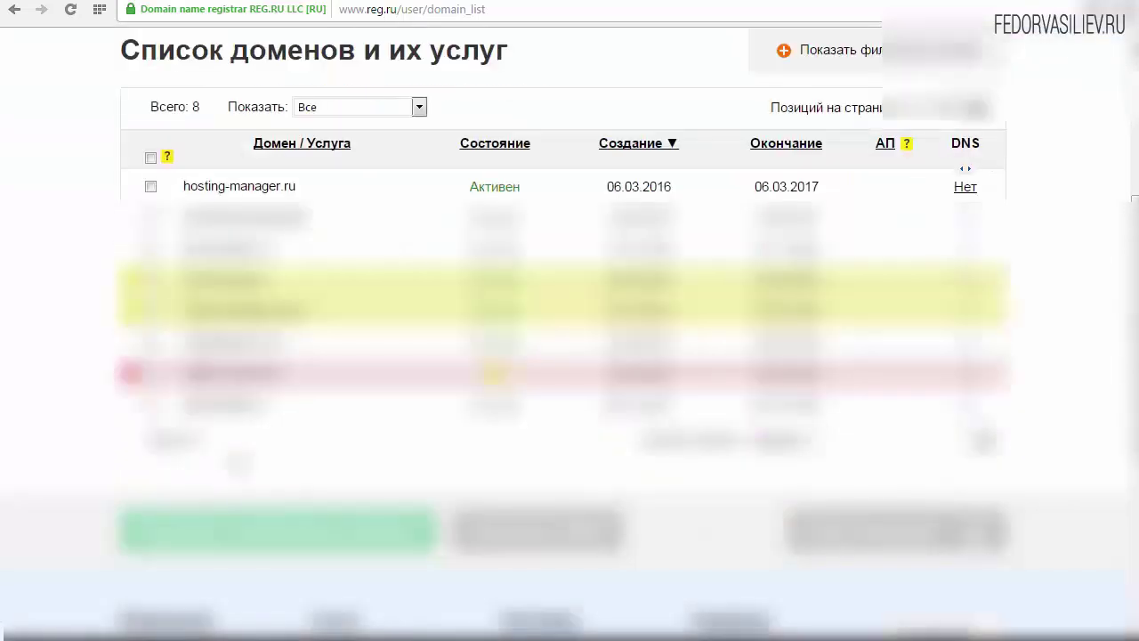
scroll(570, 356, up, 1)
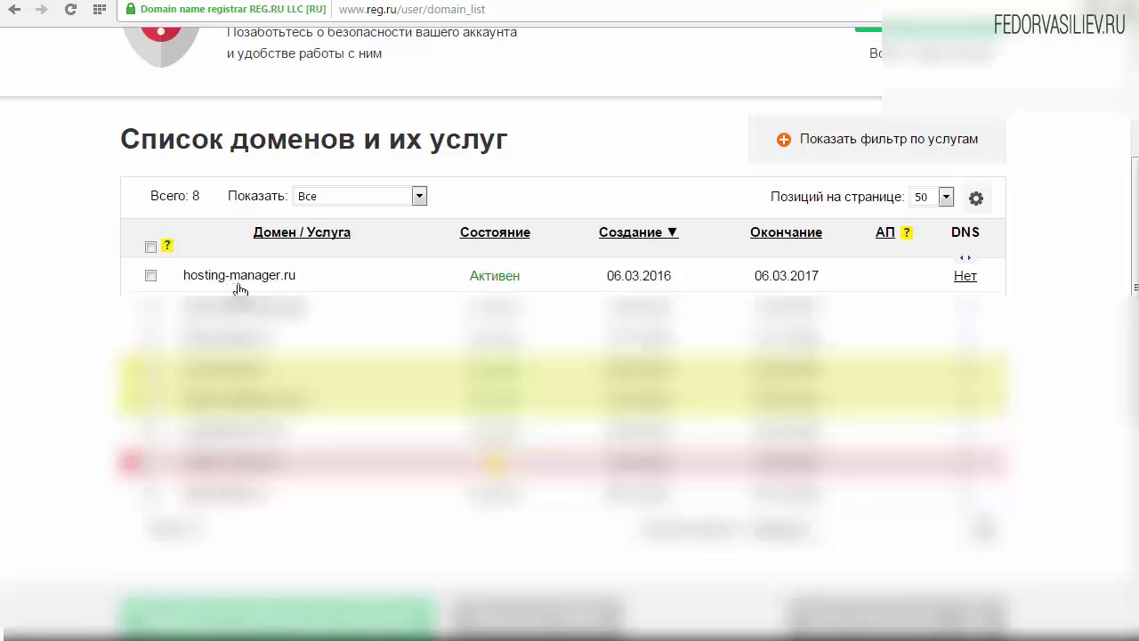
Highlight hosting-manager.ru's Активен status, dates 06.03.2016 and 06.03.2017, and DNS Нет
drag(532, 285, 470, 287)
click(554, 280)
drag(601, 282, 673, 279)
click(686, 280)
drag(752, 281, 831, 280)
click(831, 278)
drag(950, 283, 981, 281)
click(917, 278)
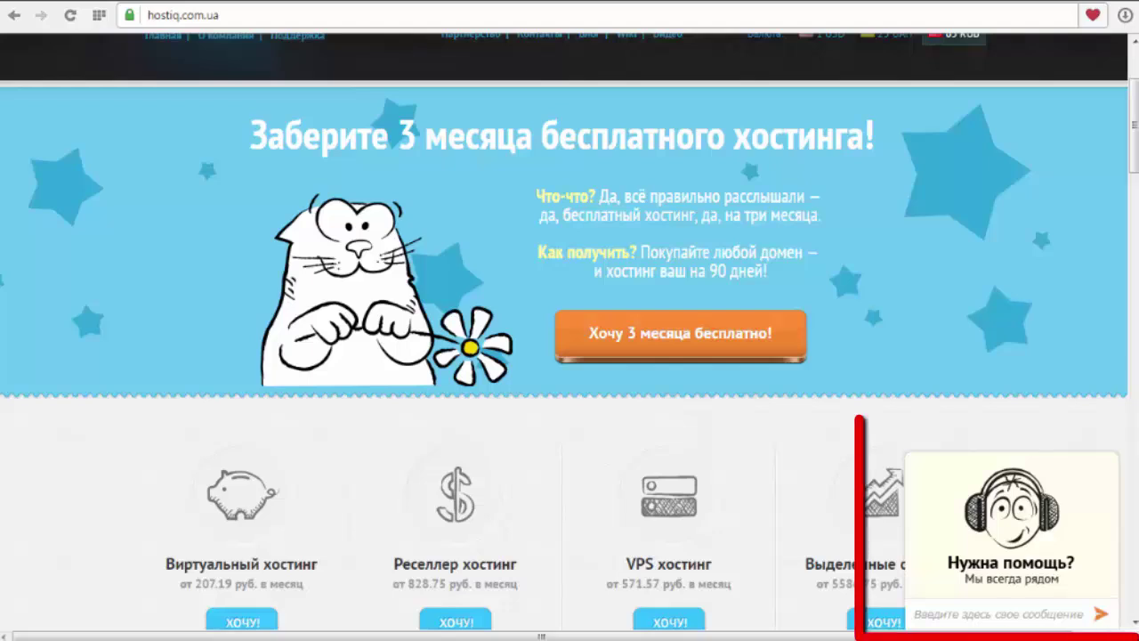
Expand the 'Нужна помощь?' support chat, then minimise it to its start-chat bar
click(1004, 562)
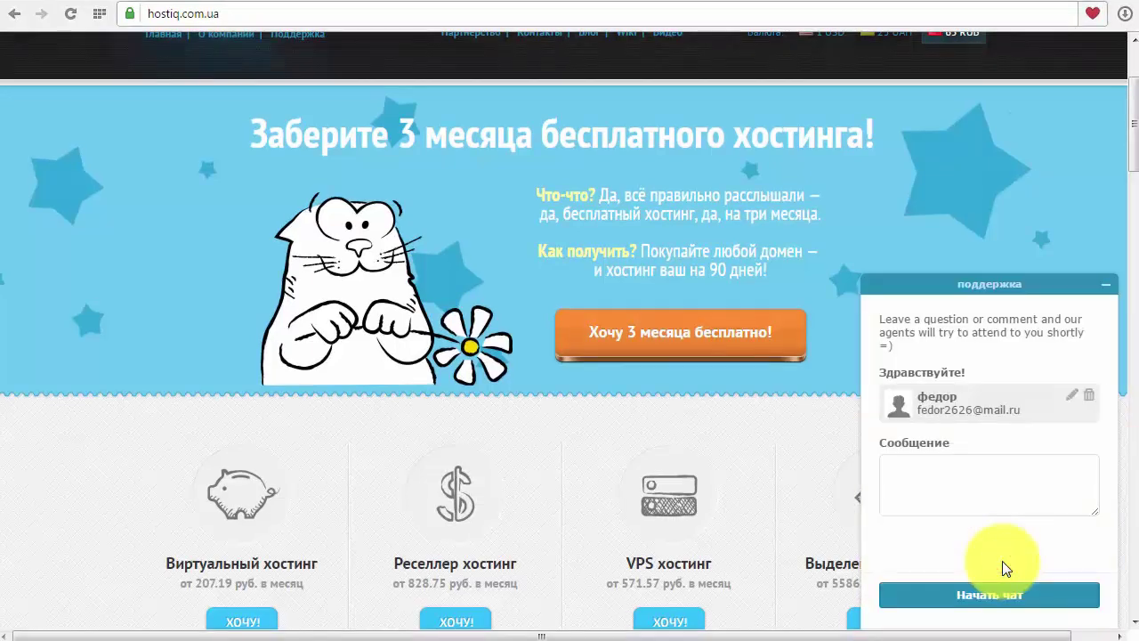
click(1106, 285)
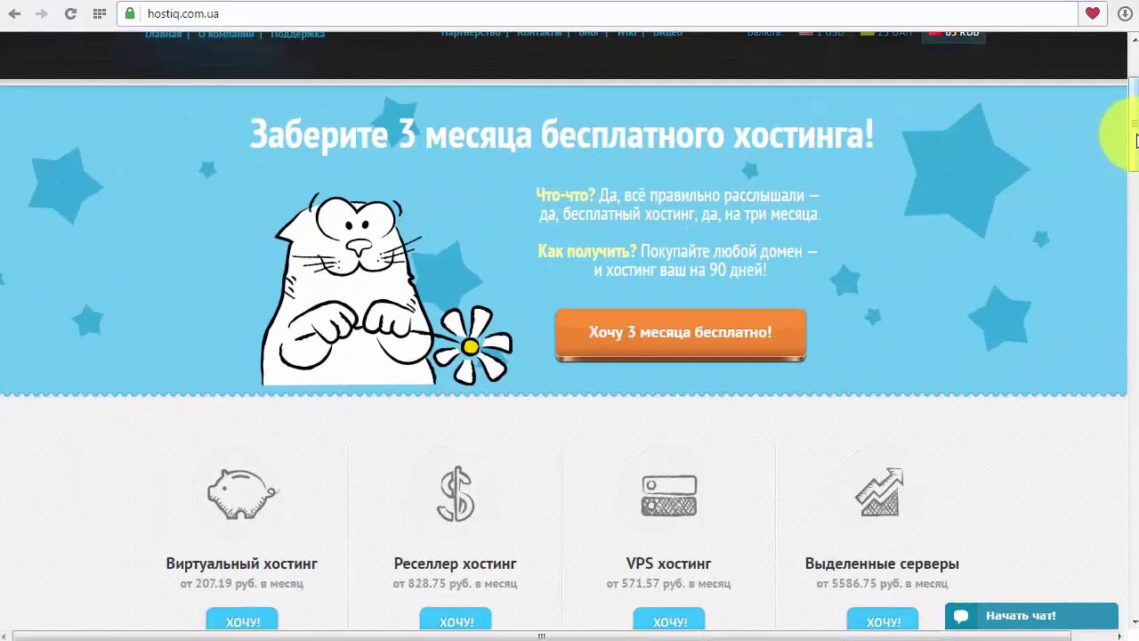
mouse_move(1134, 134)
mouse_down()
mouse_move(1134, 185)
mouse_move(1136, 138)
mouse_up()
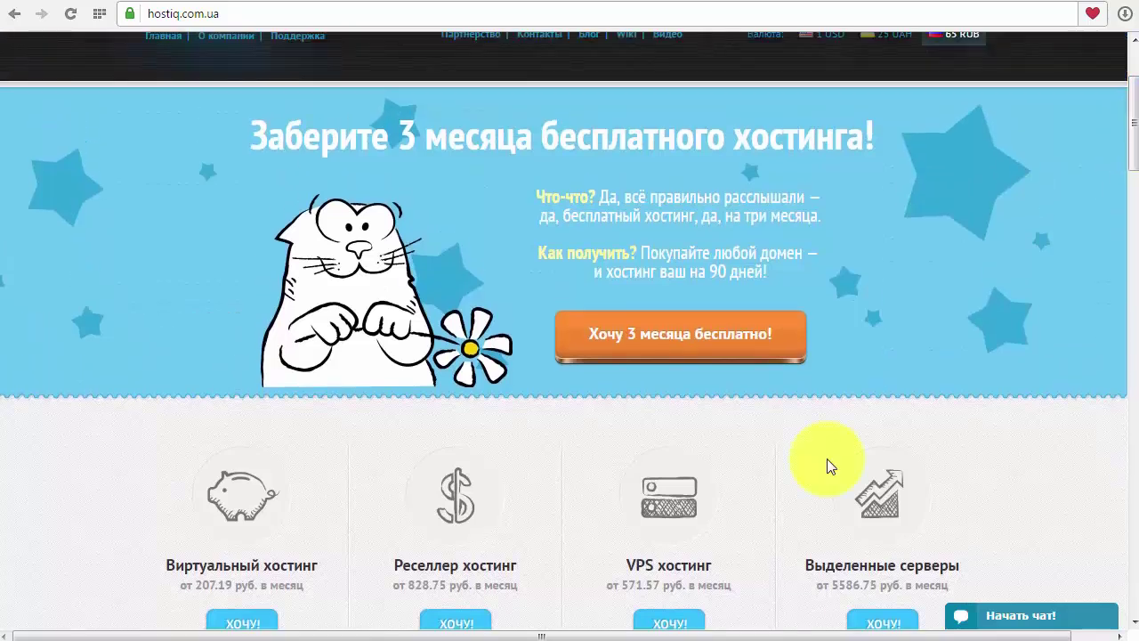